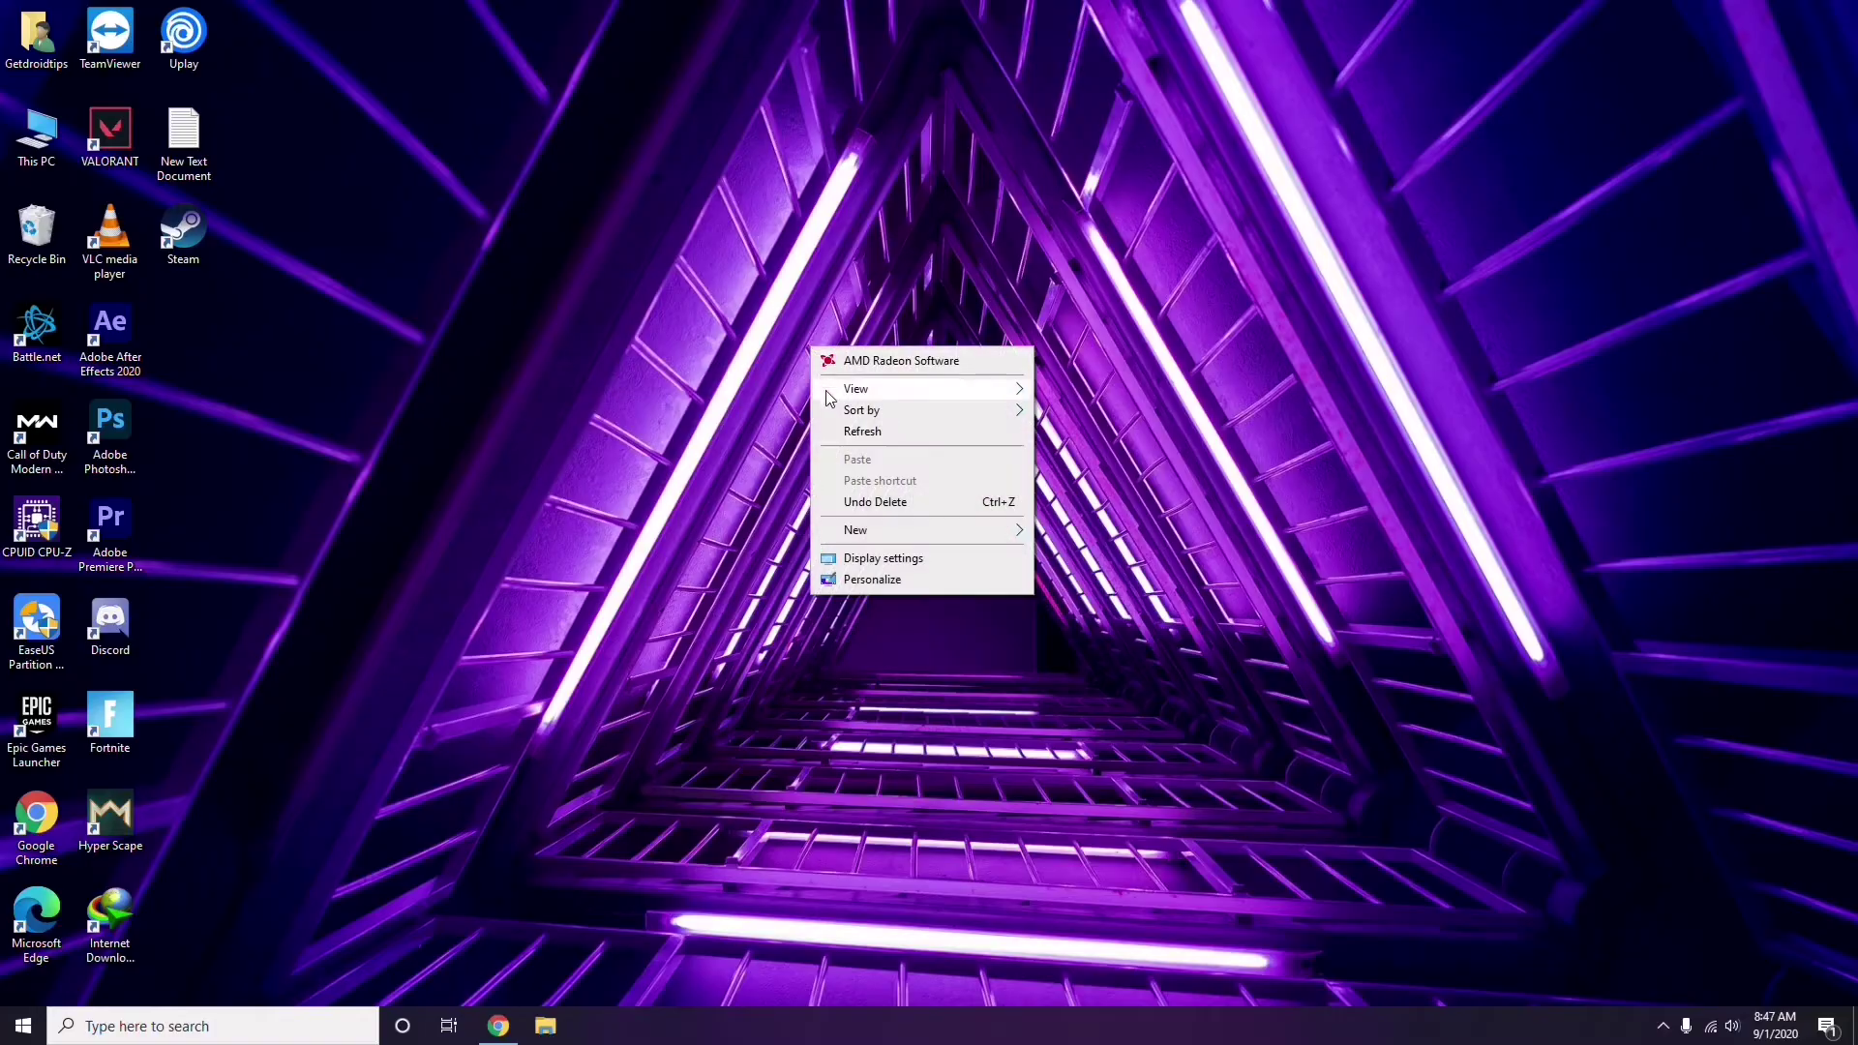
click(859, 437)
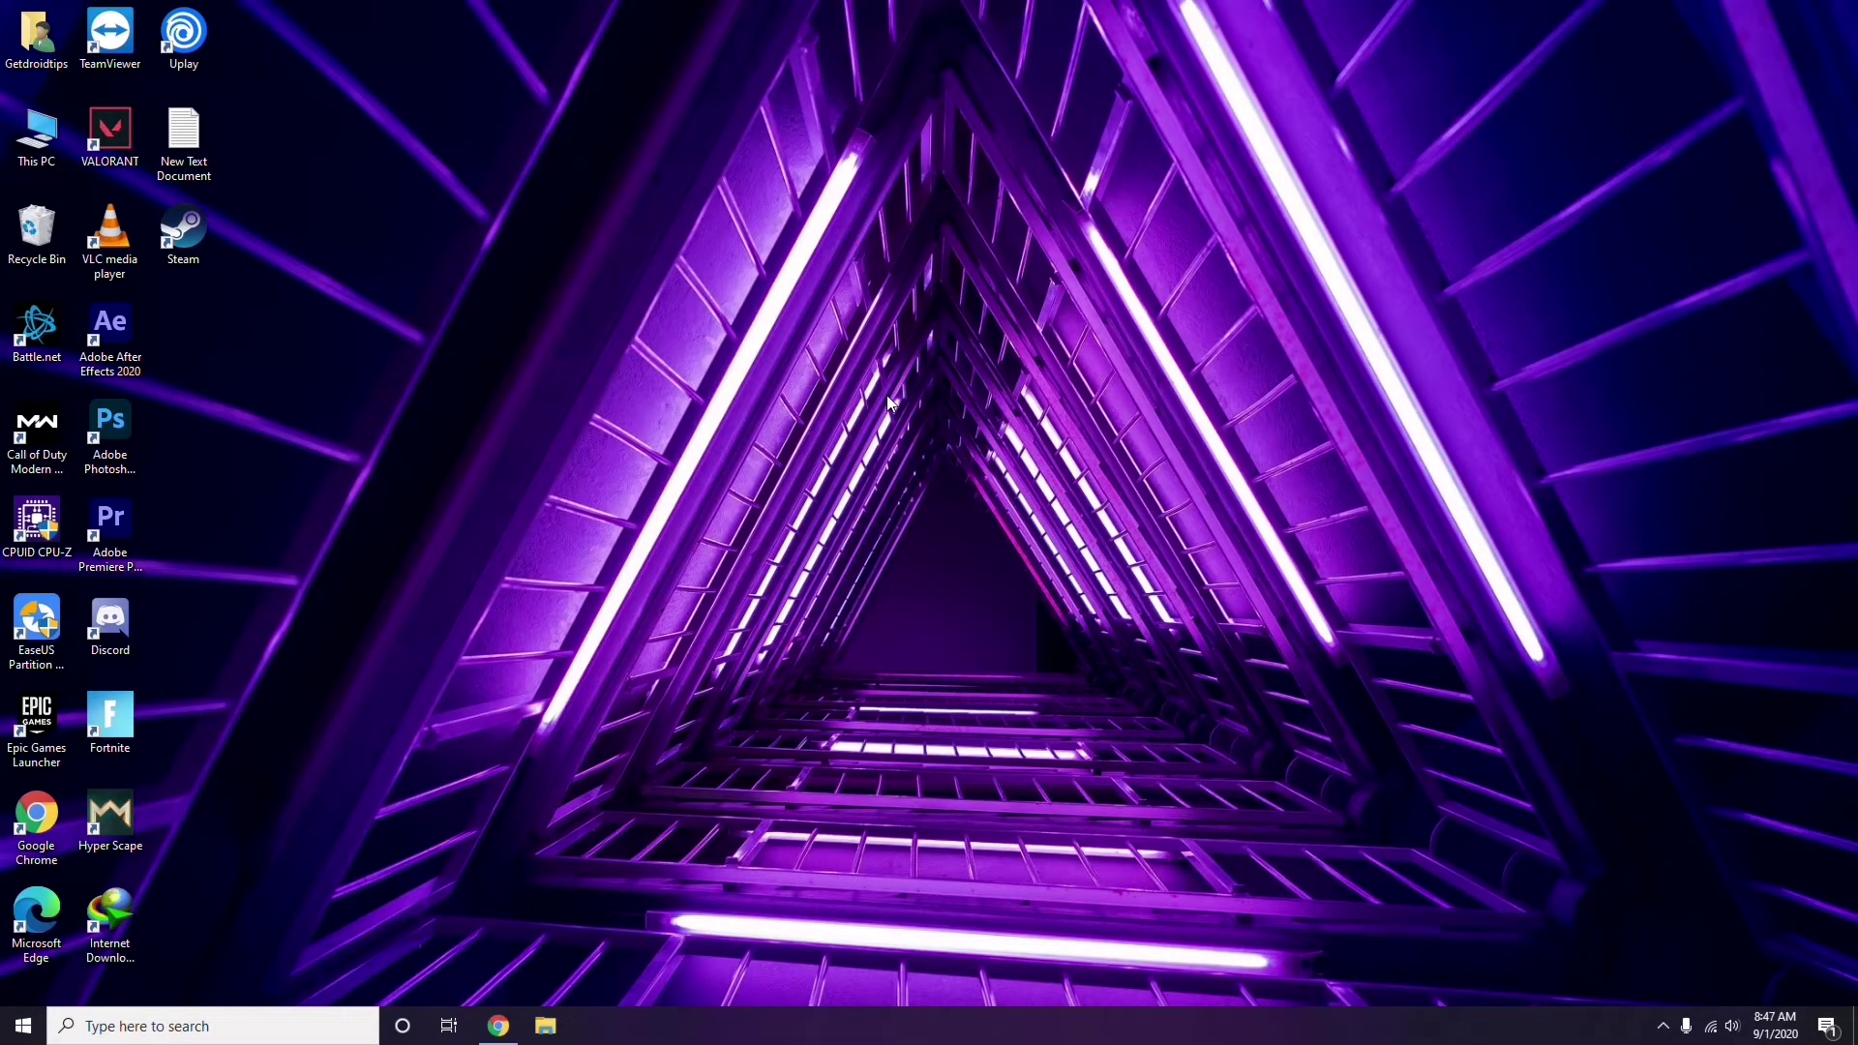
right_click(705, 272)
click(750, 355)
Open Computer Management for This PC, view the device list in Device Manager, and close the window.
right_click(40, 155)
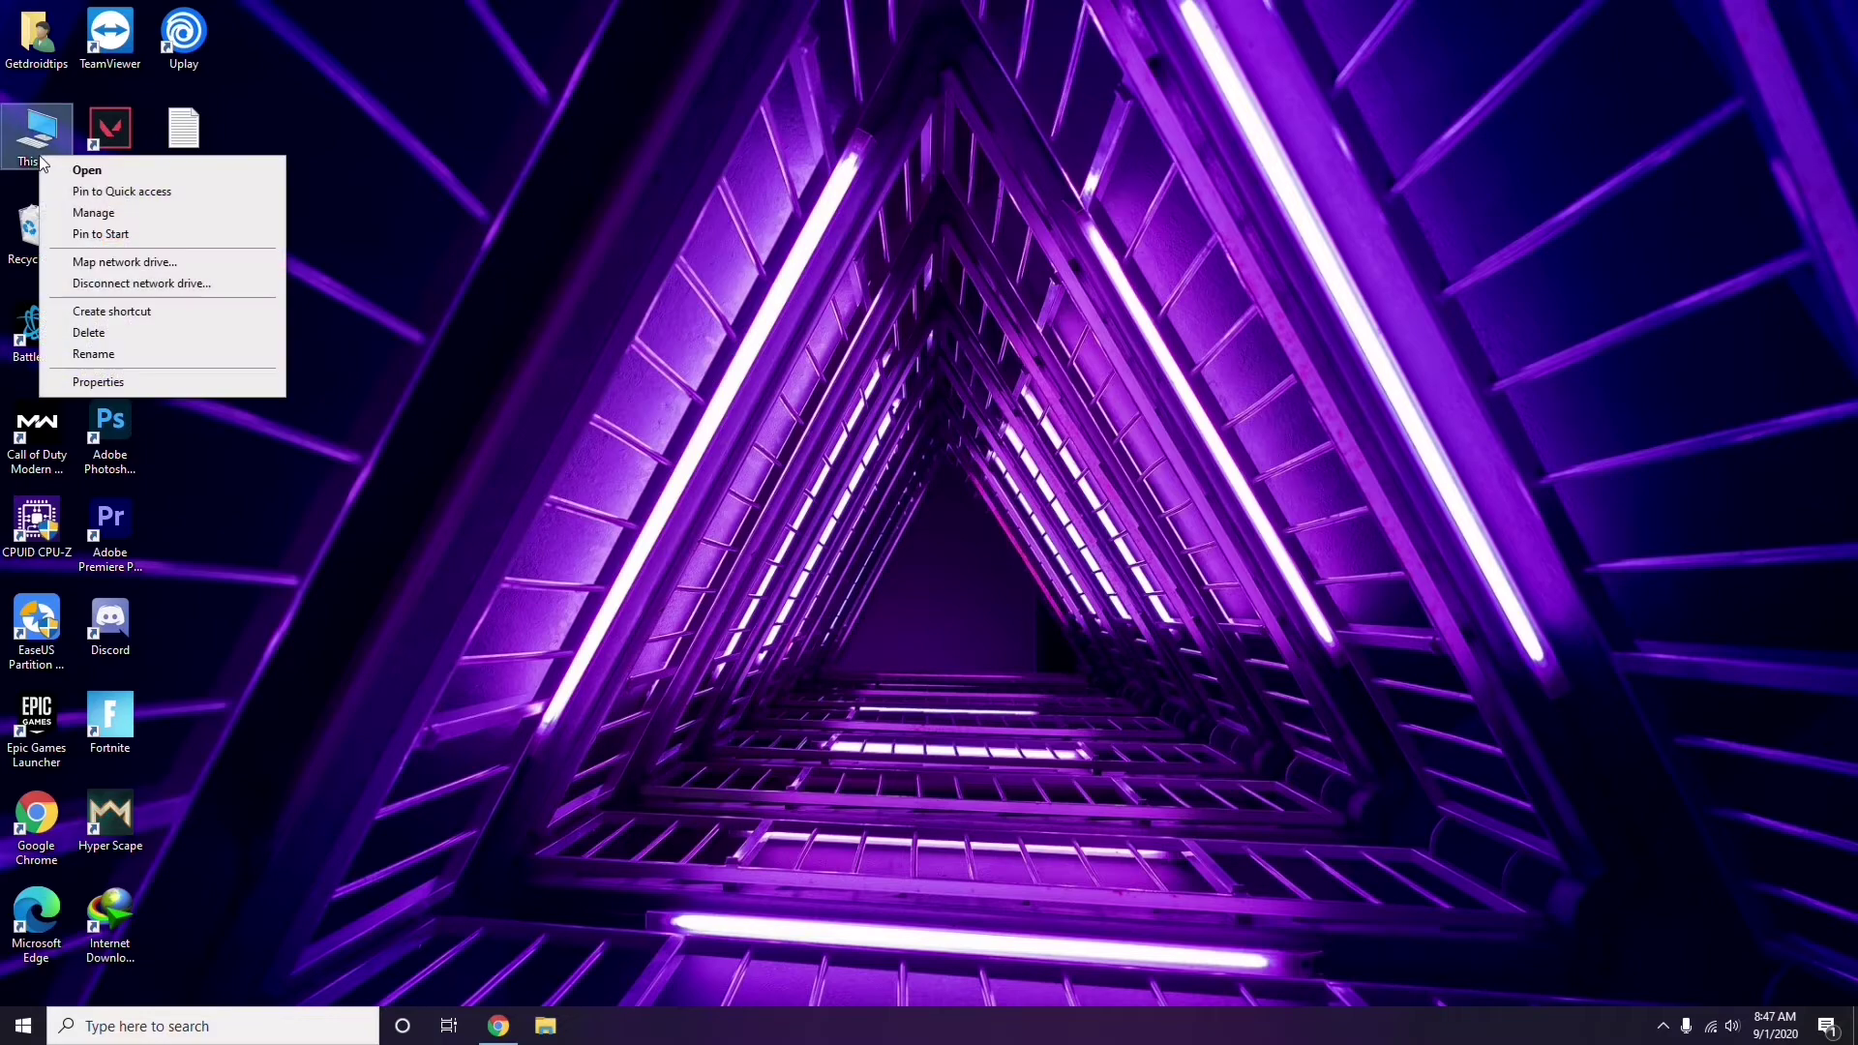
click(93, 213)
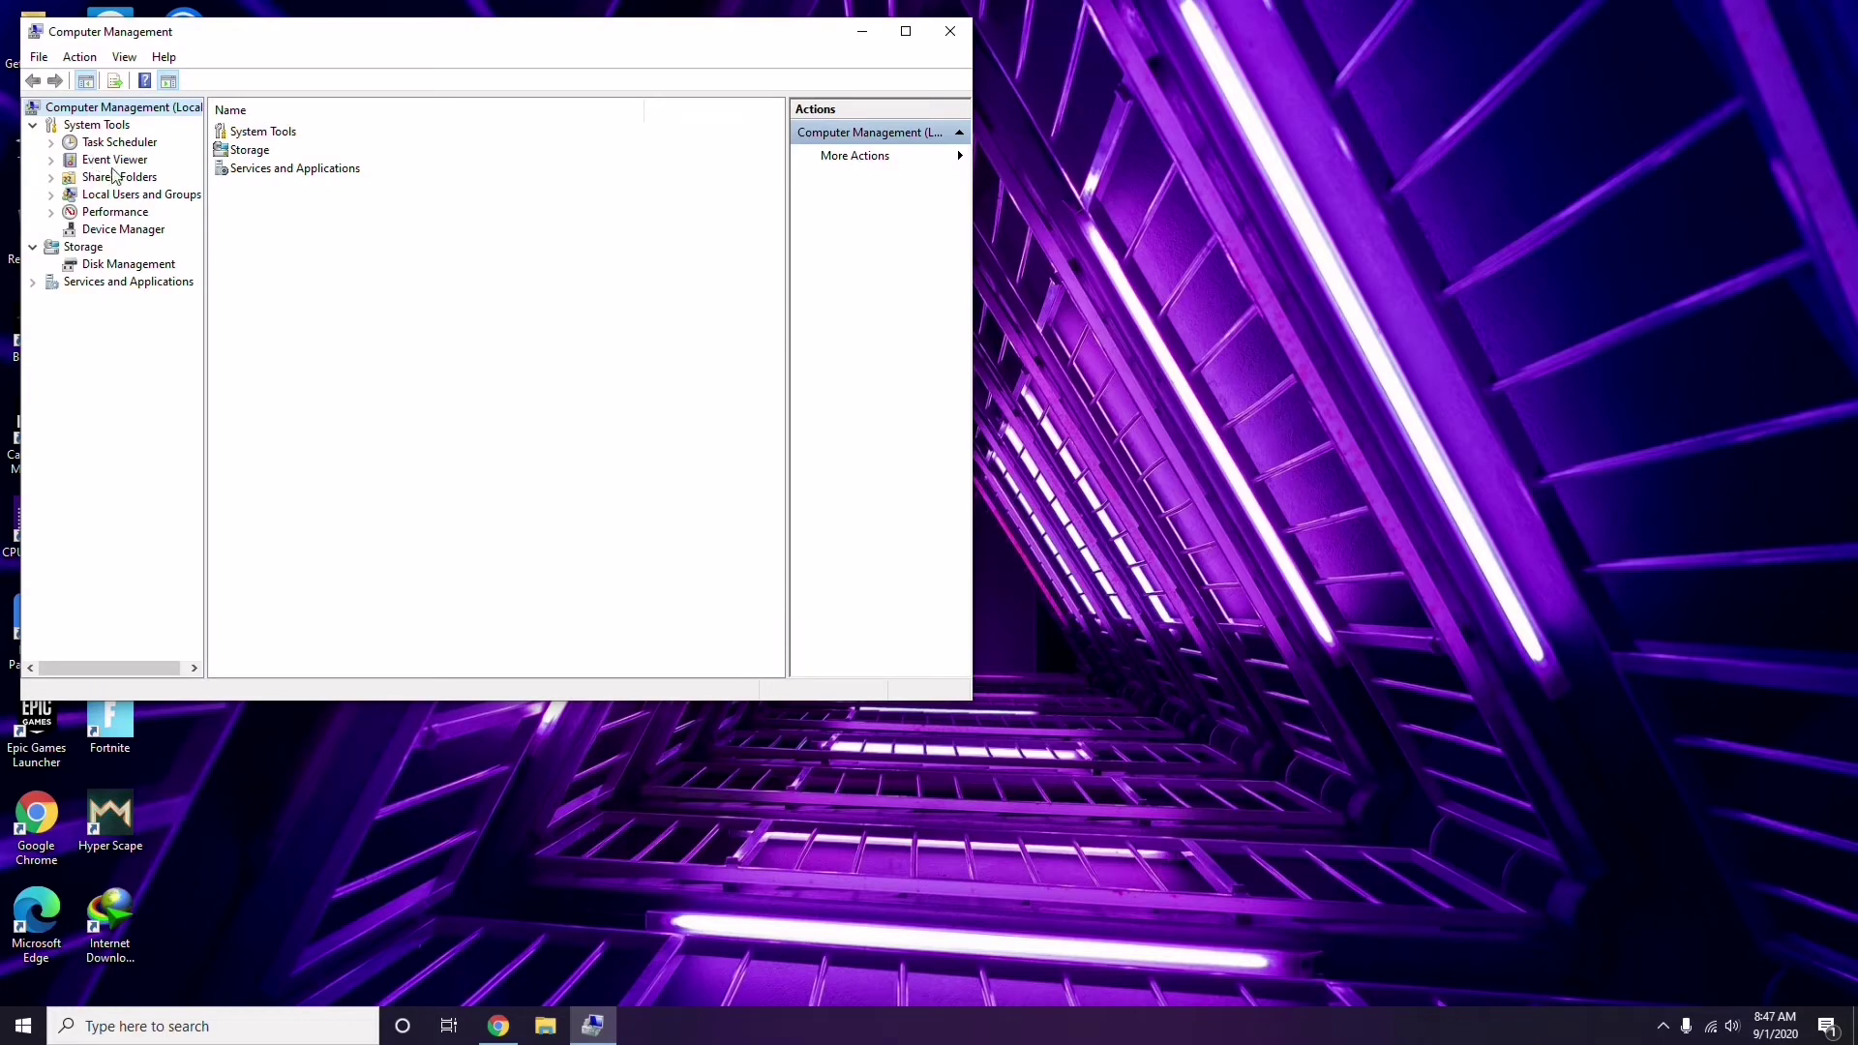
click(113, 230)
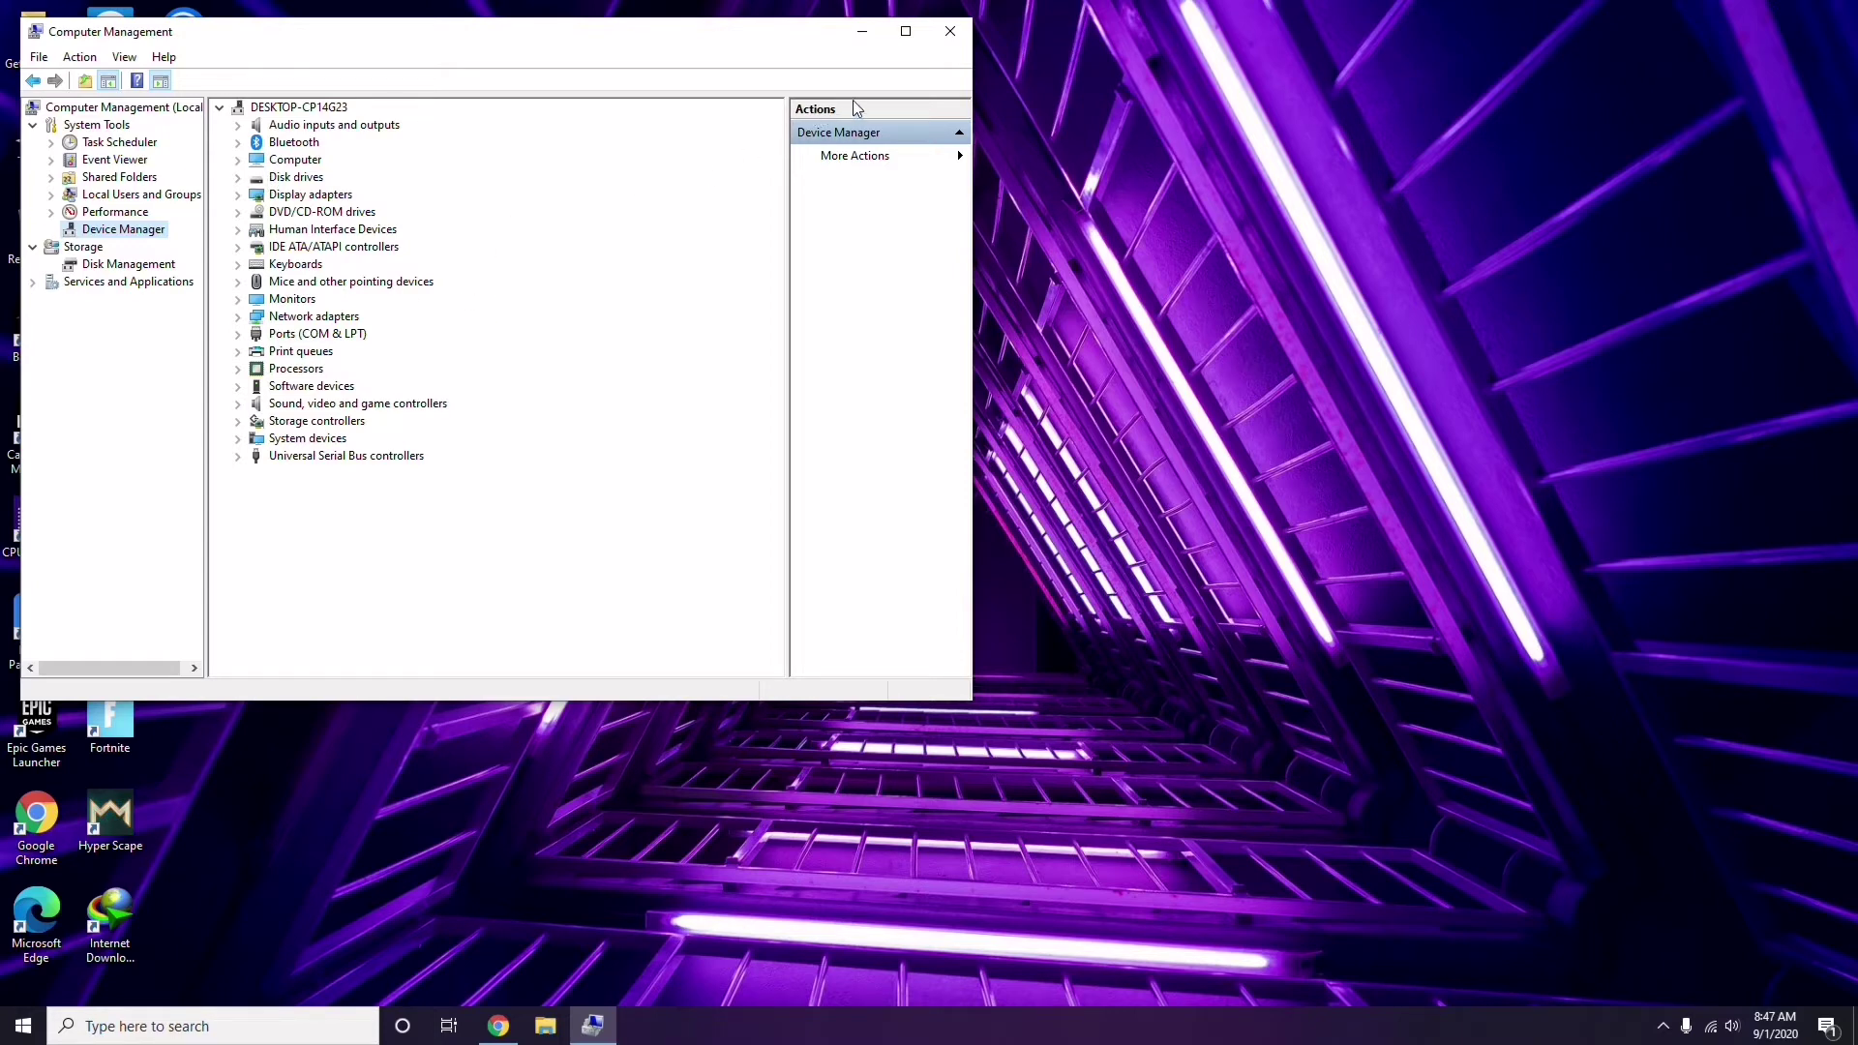
click(950, 32)
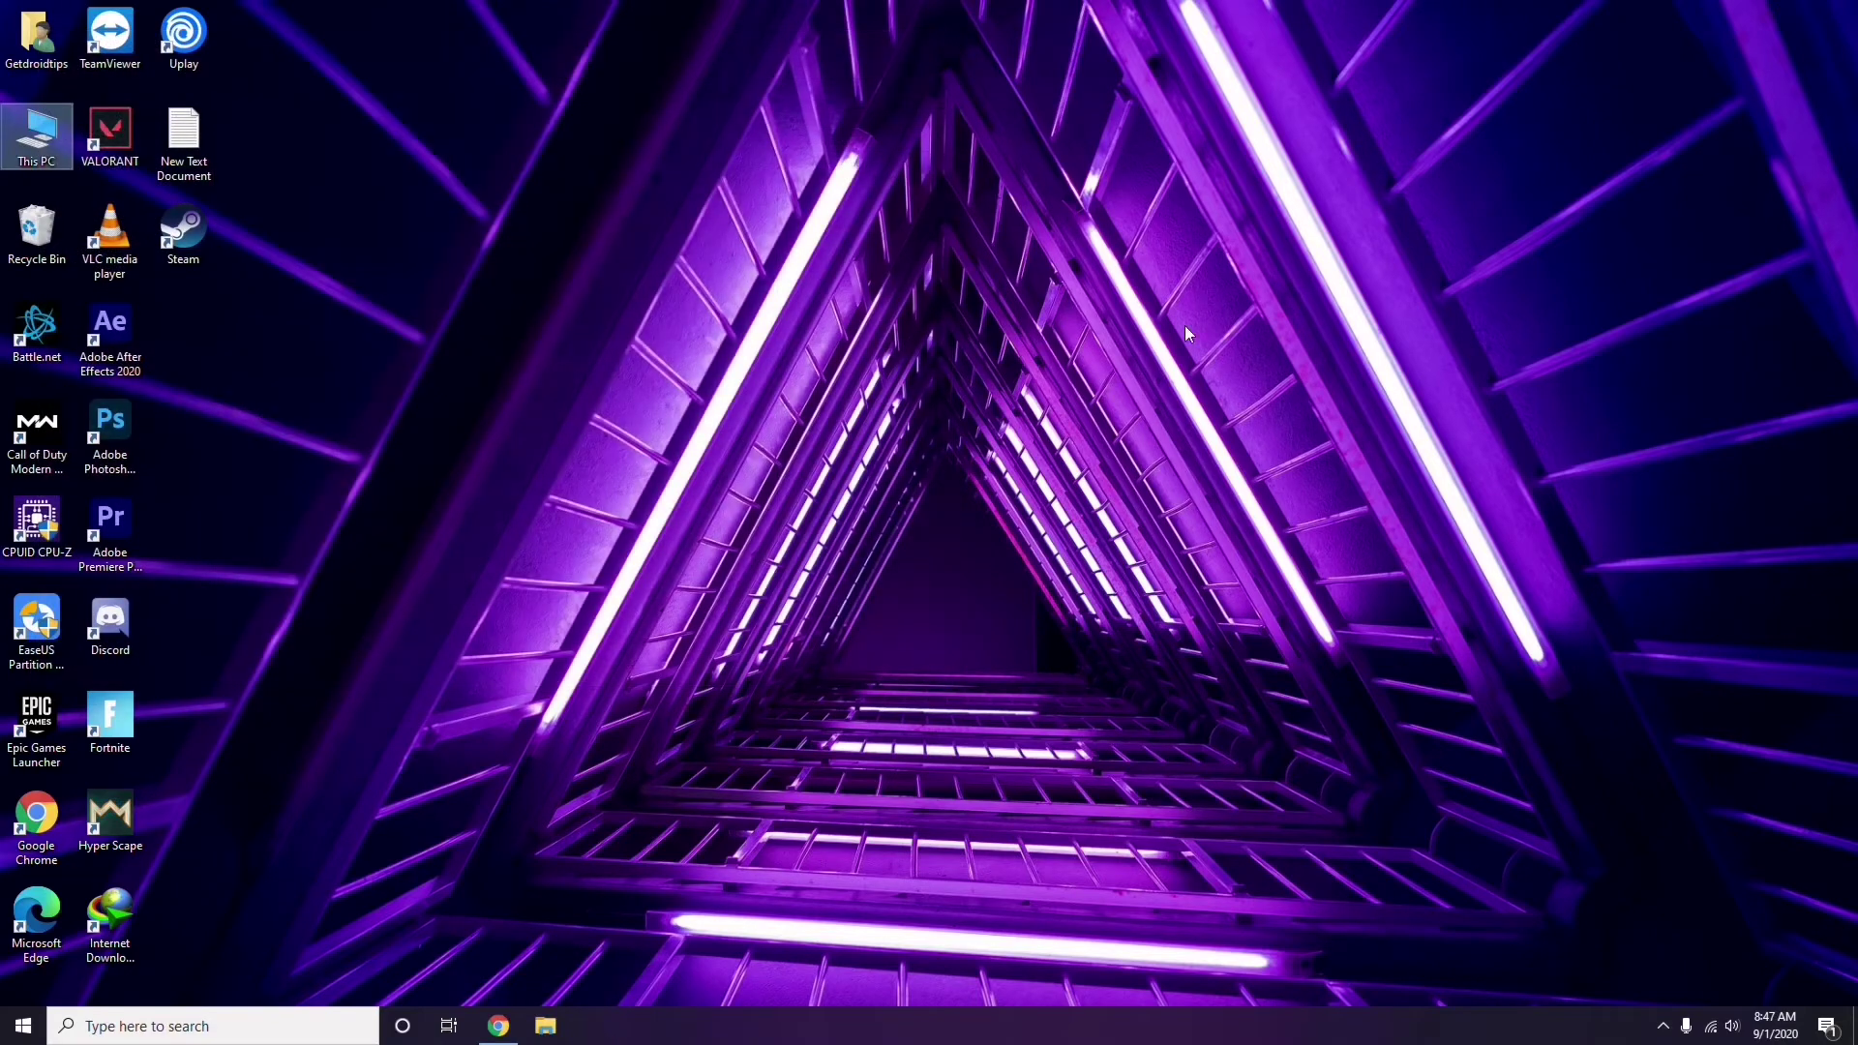
Open AMD Radeon Software, review its System, Graphics, Display and Home pages for settings and driver updates, and close it.
click(1663, 1028)
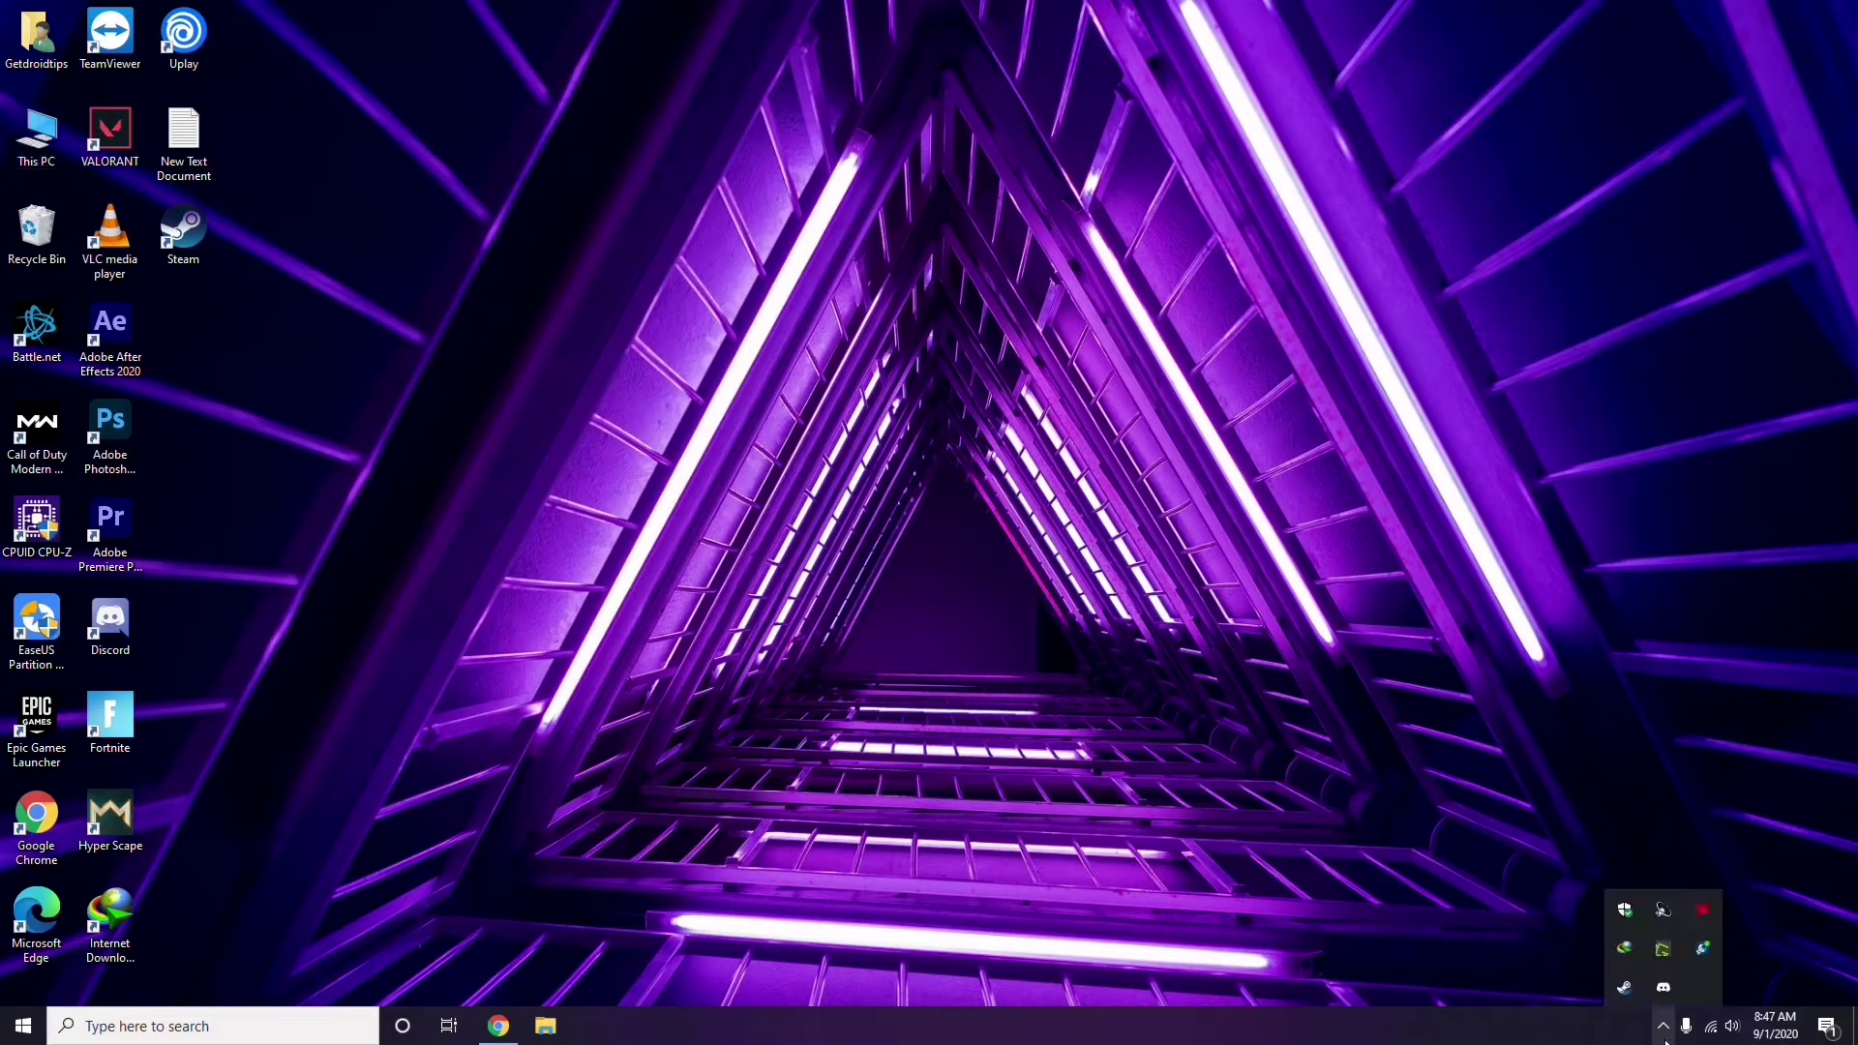
click(1701, 913)
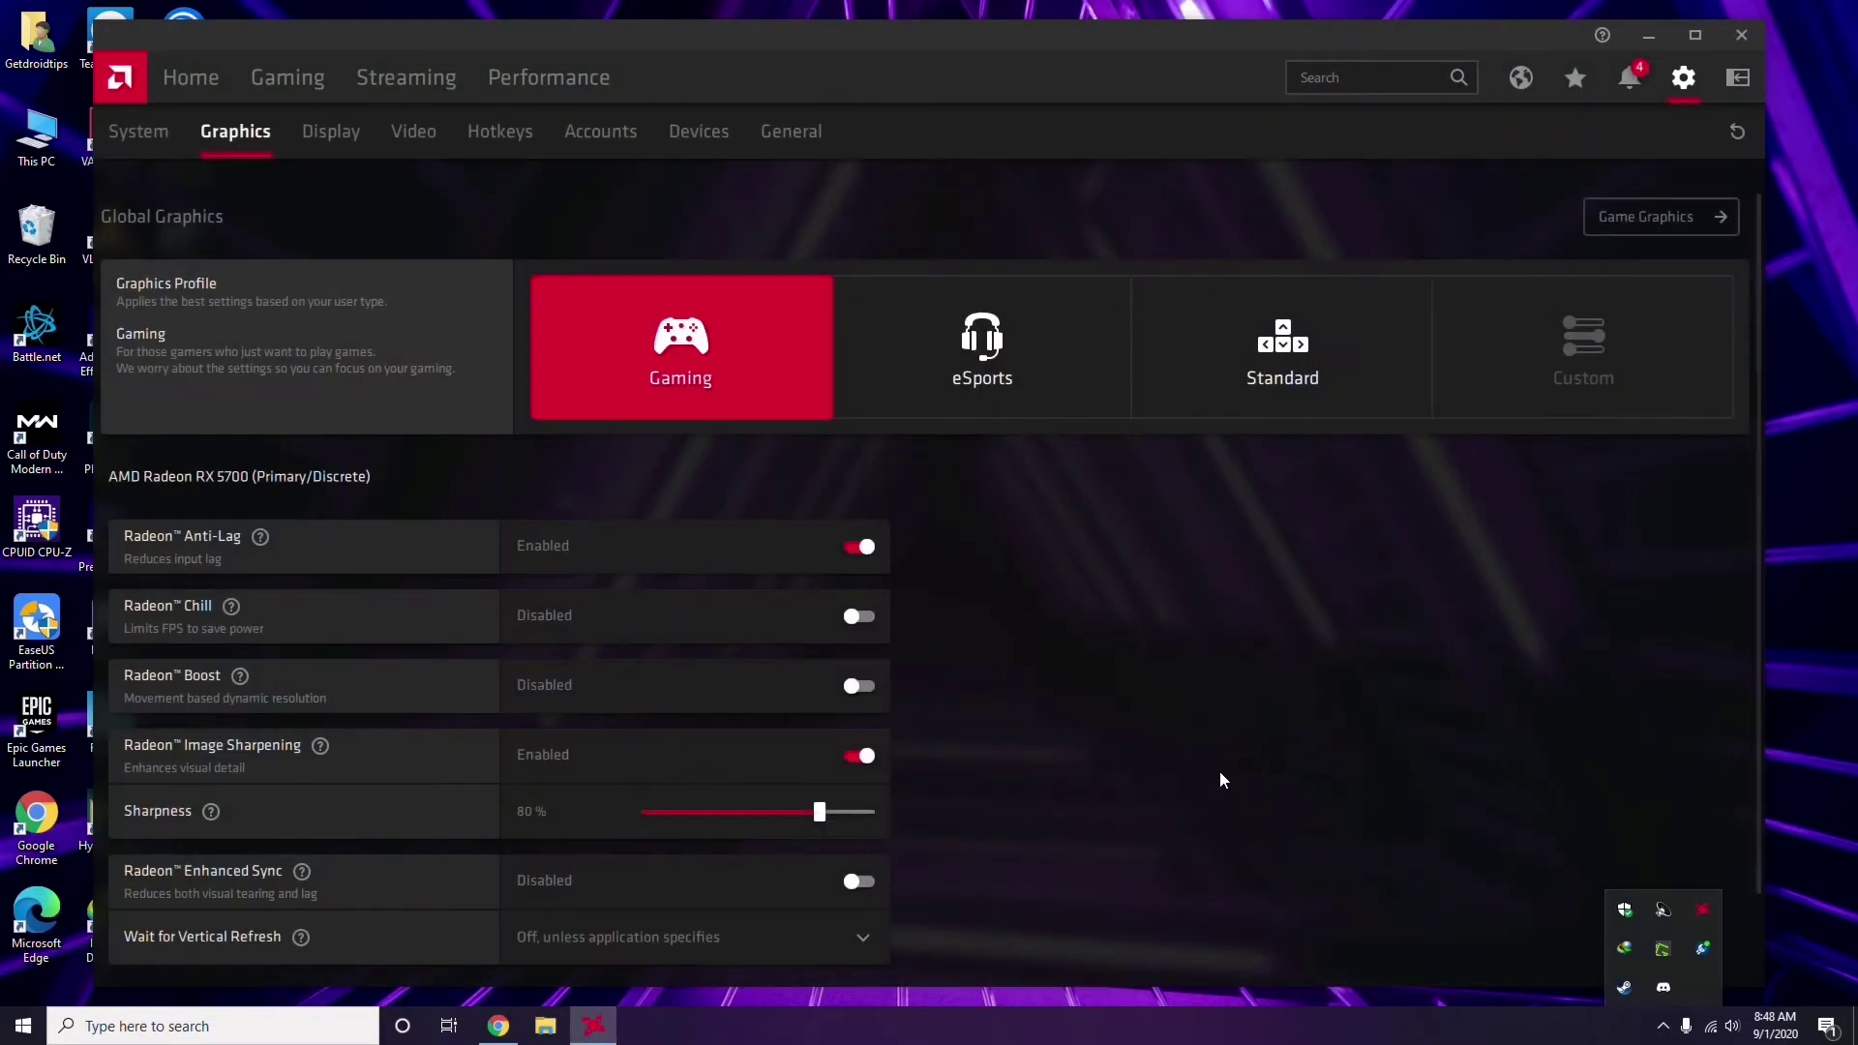
click(158, 136)
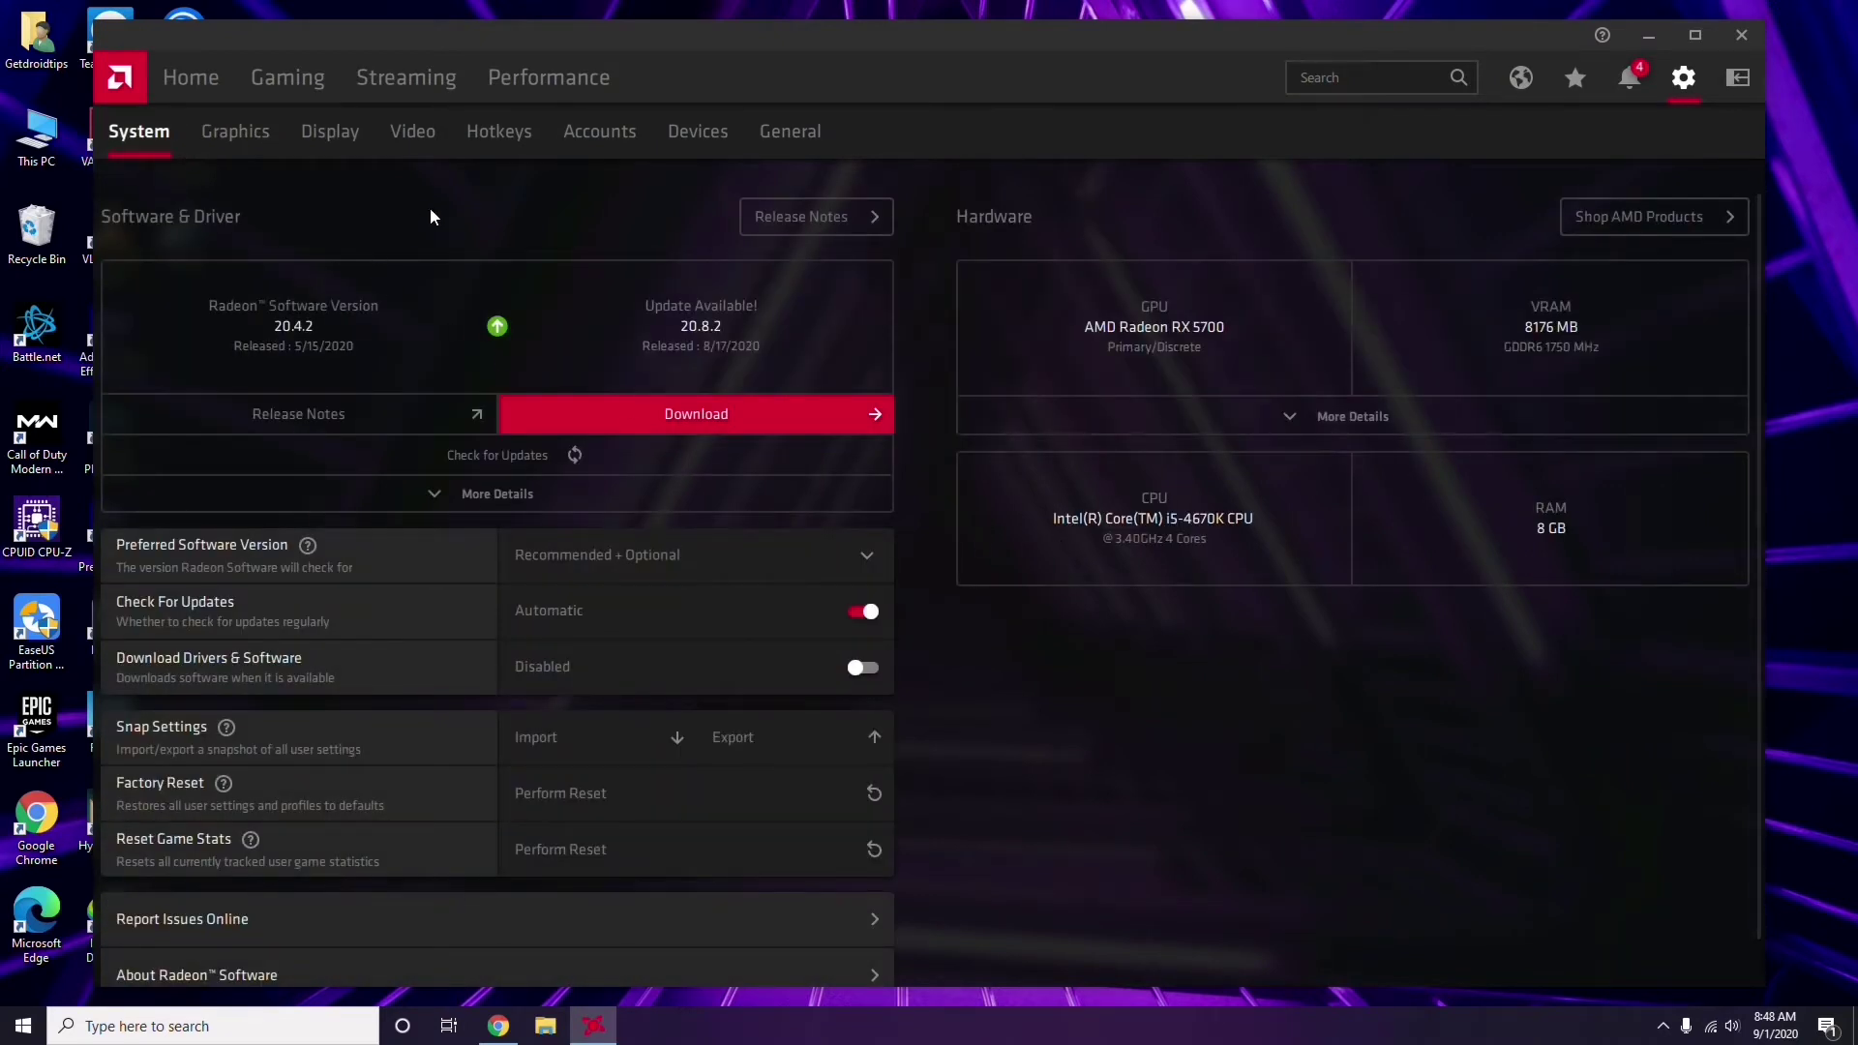
click(228, 135)
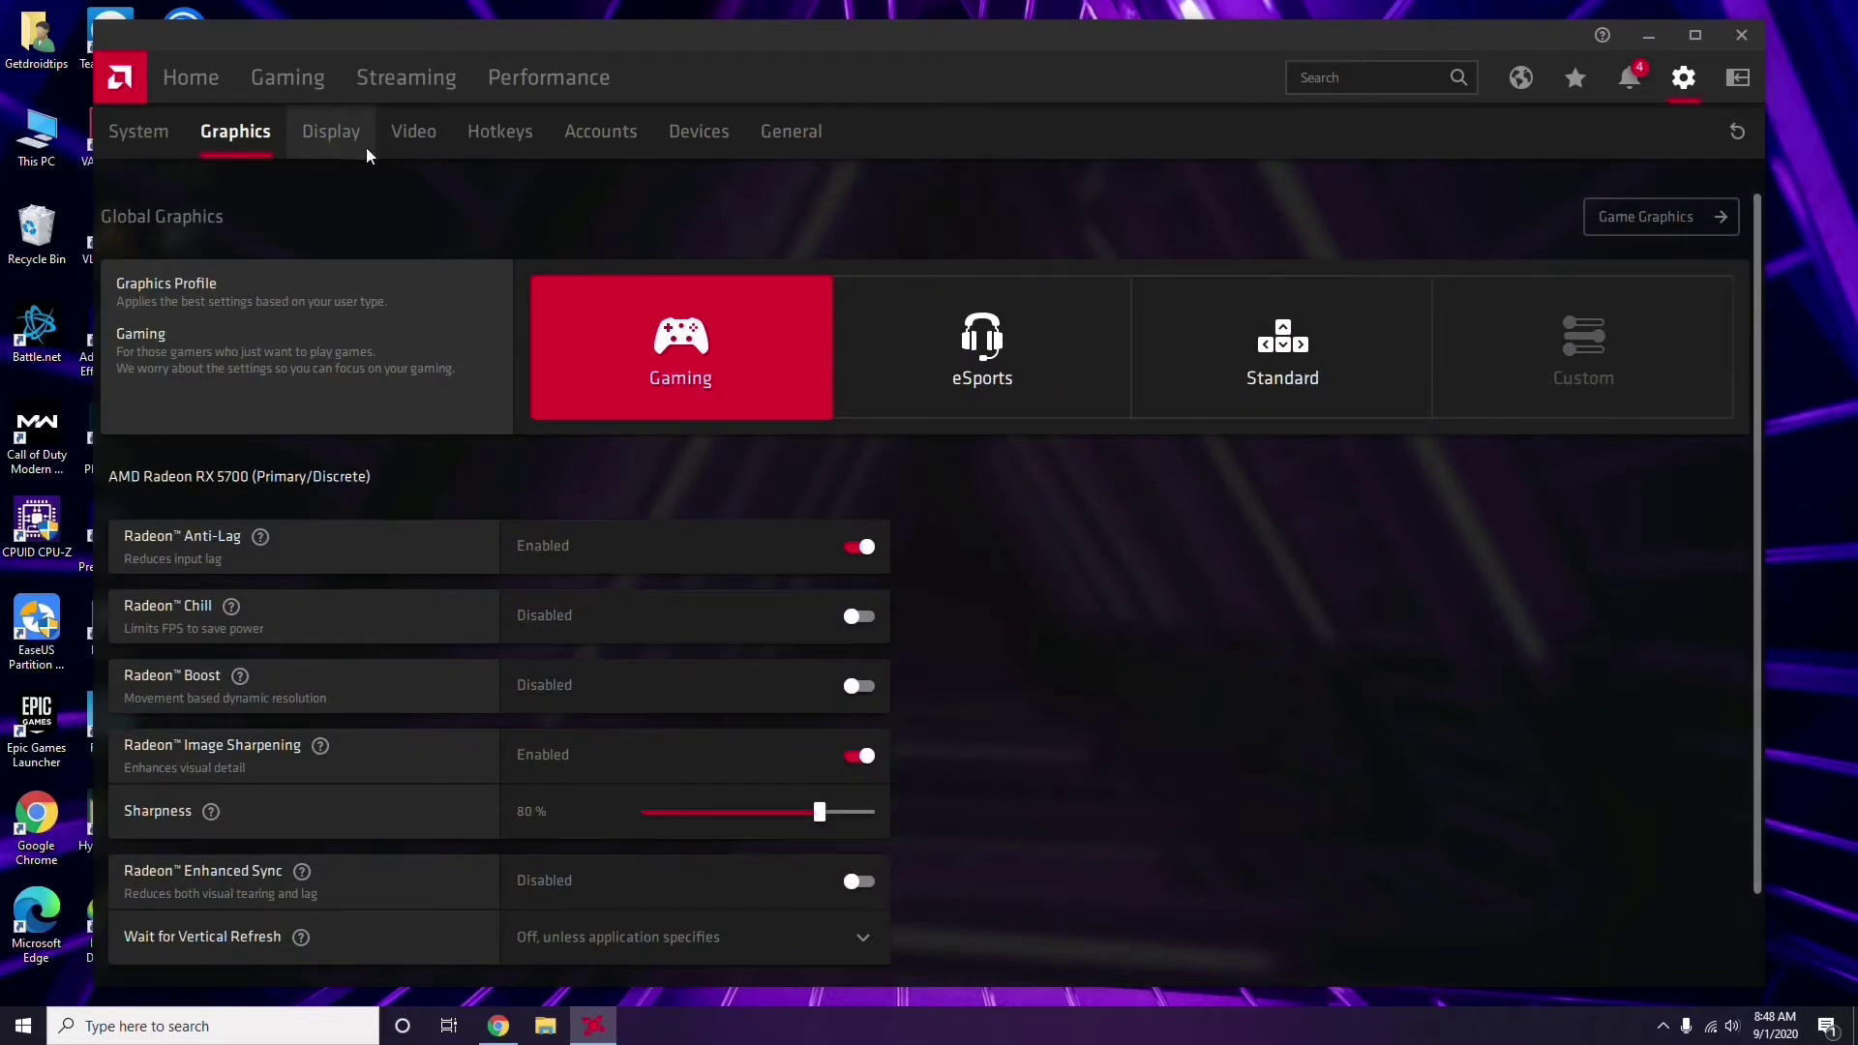
click(352, 145)
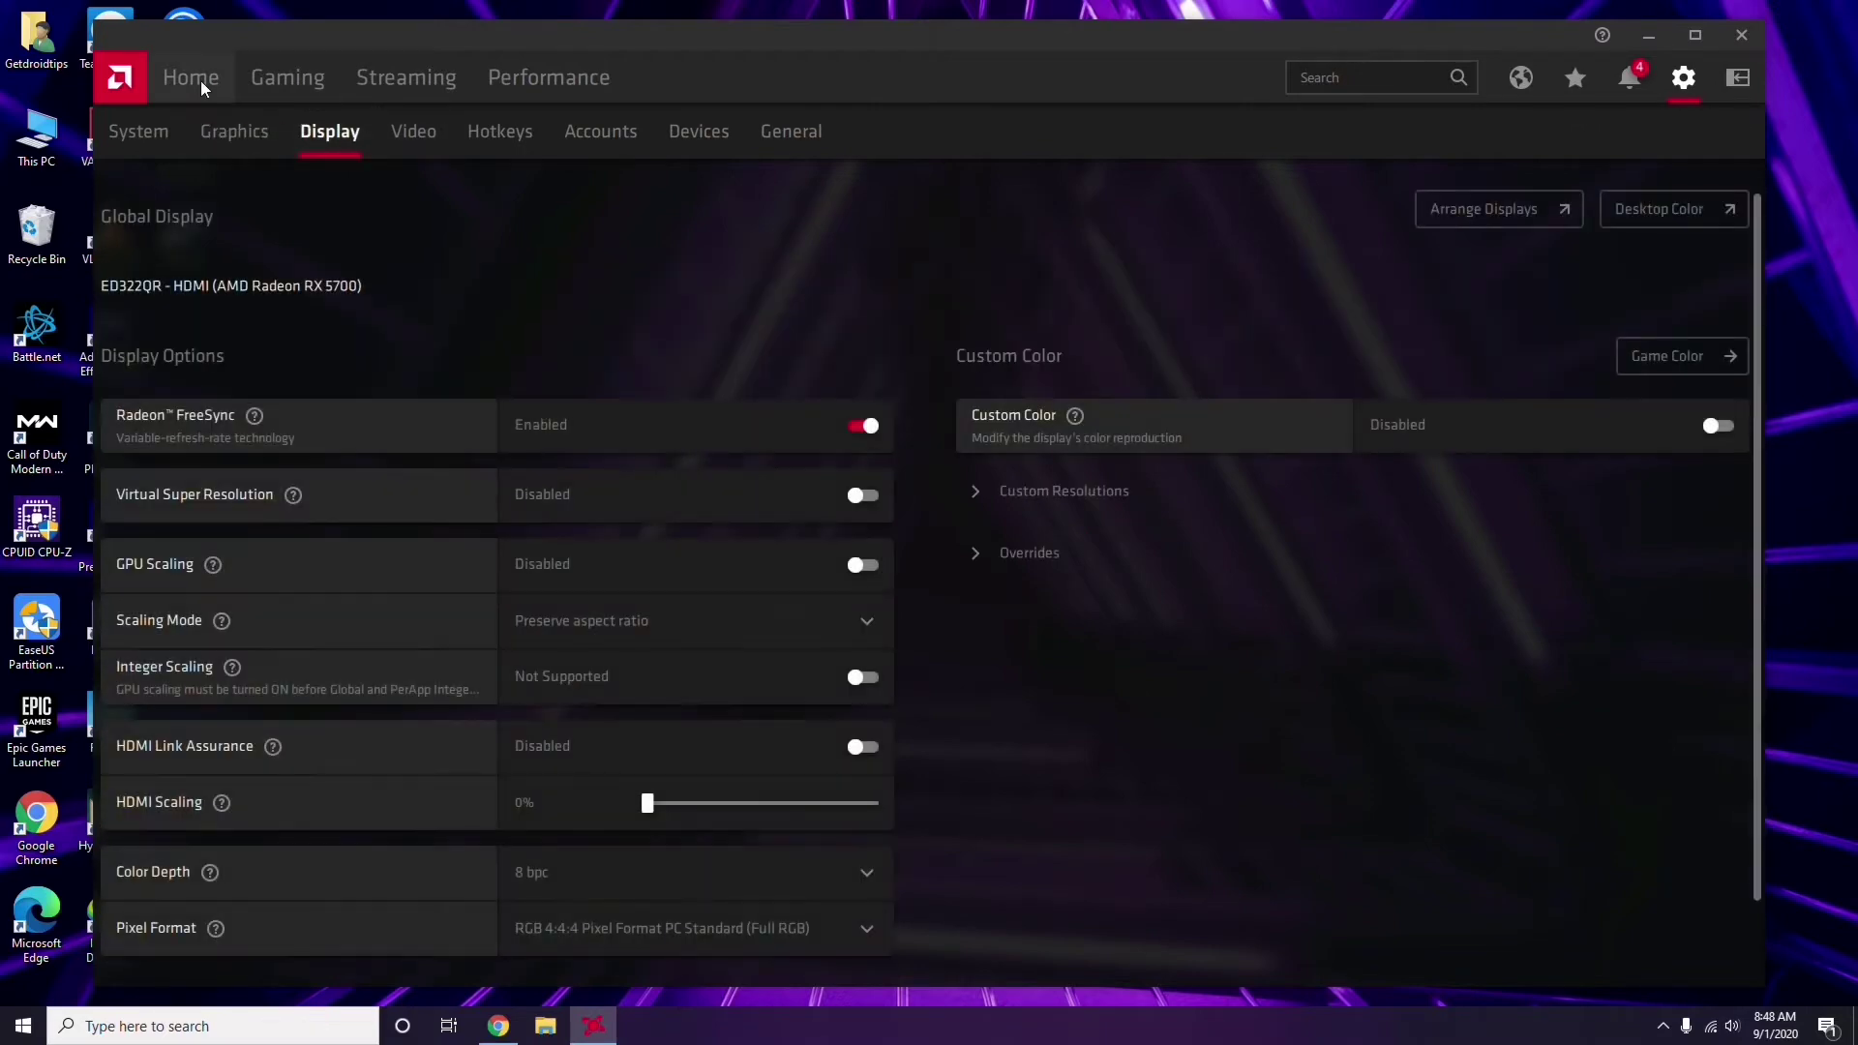
click(203, 85)
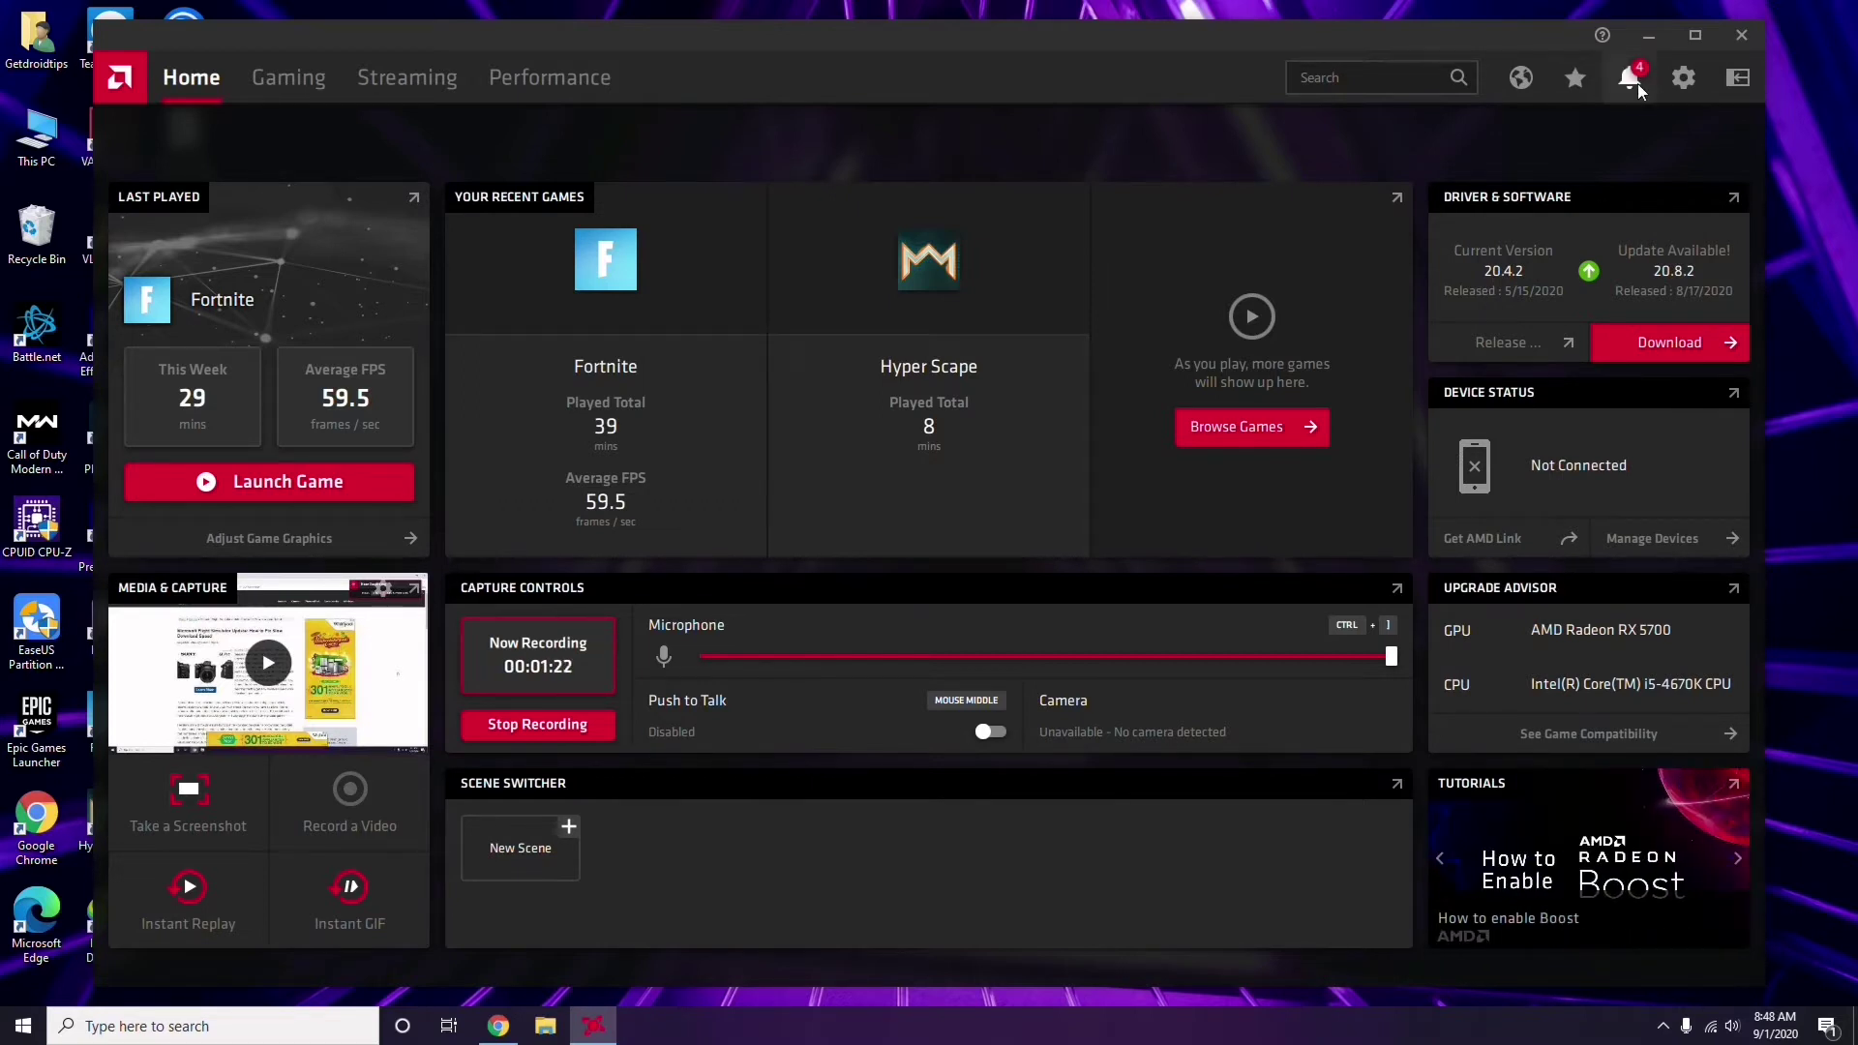
click(1749, 37)
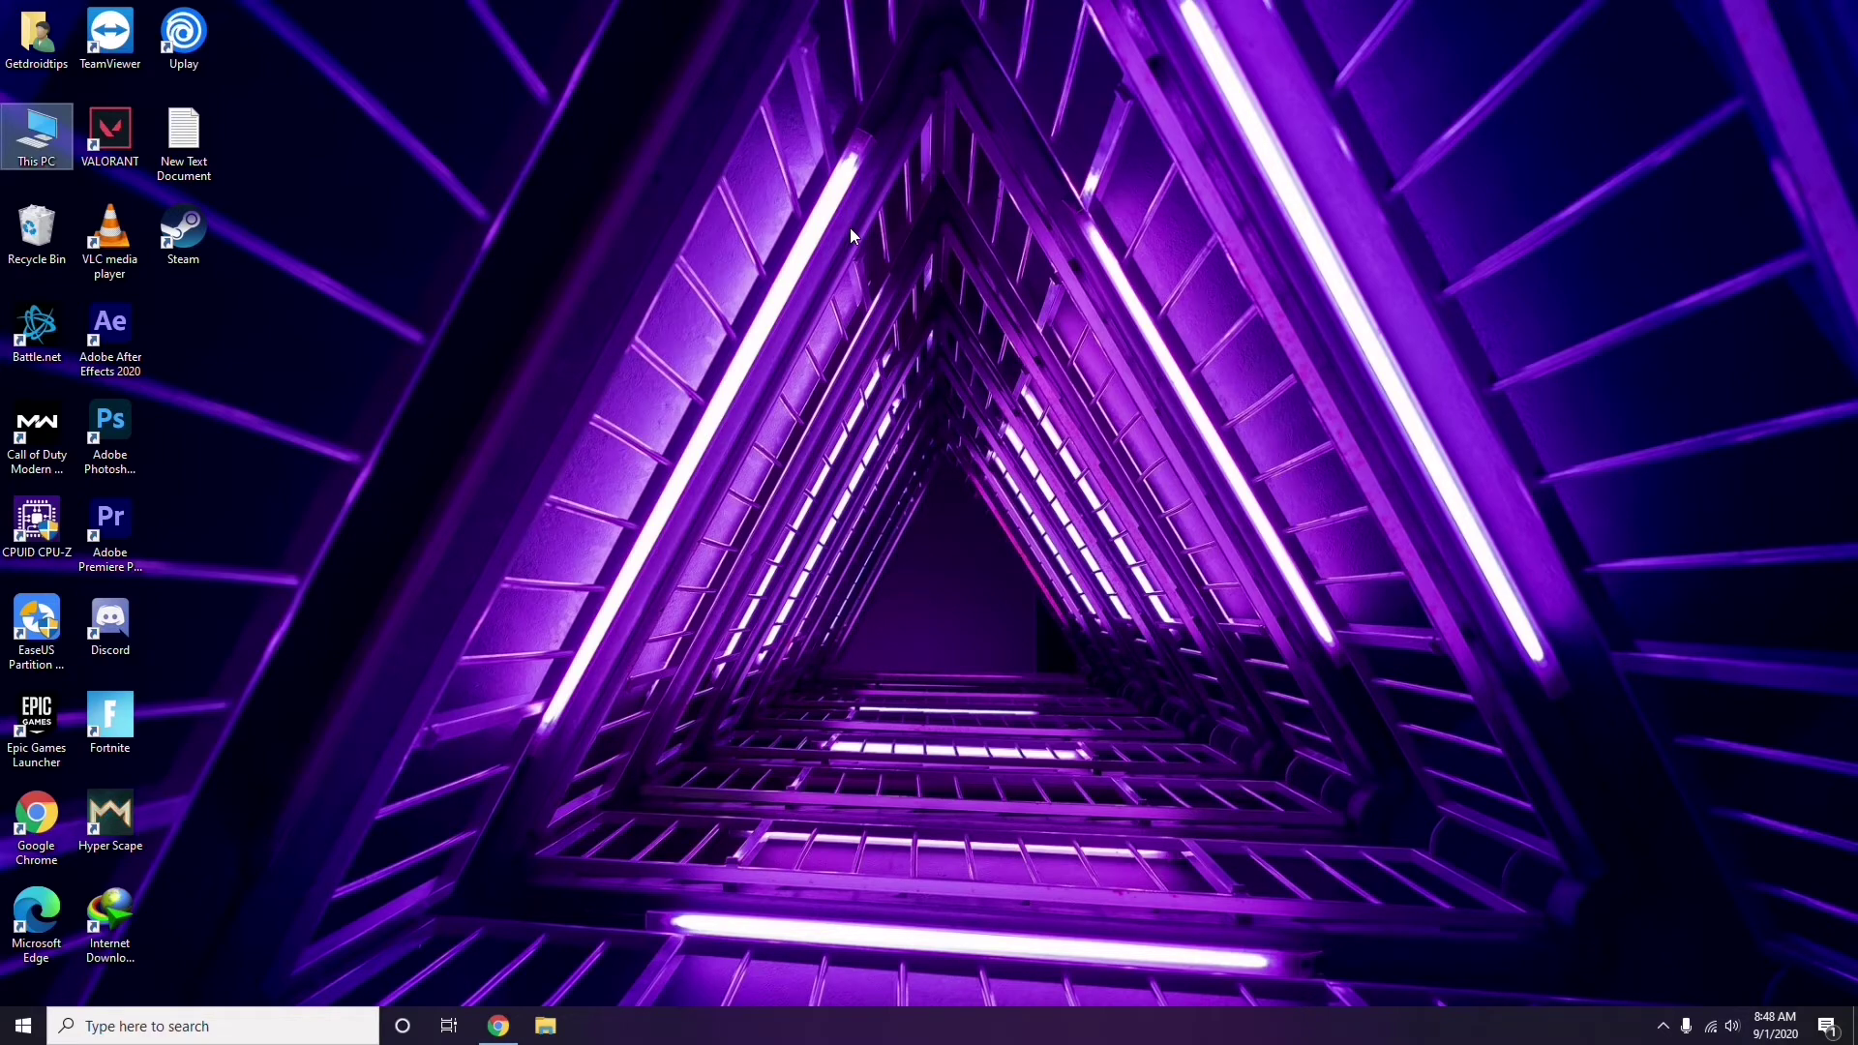
right_click(391, 250)
click(421, 338)
Launch Steam, disable the Steam Overlay while in-game in its In-Game settings, save the change and close Steam.
double_click(183, 237)
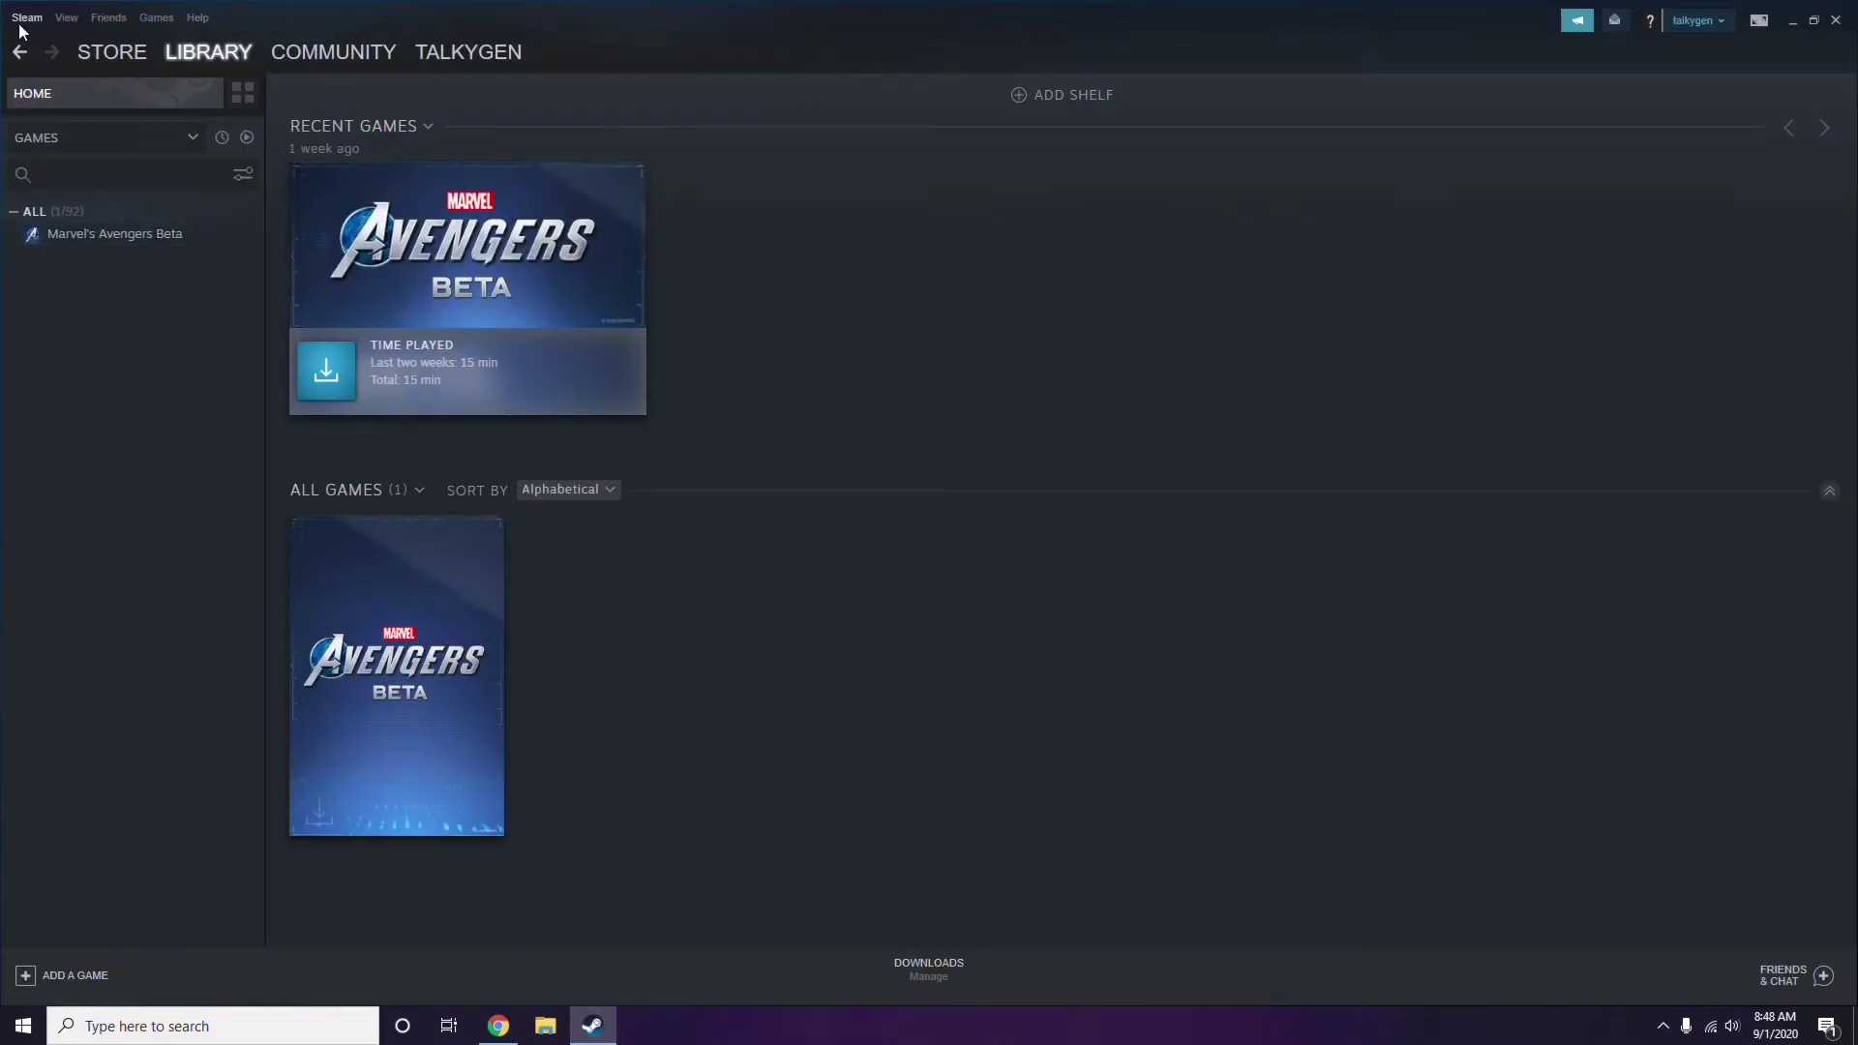
click(24, 18)
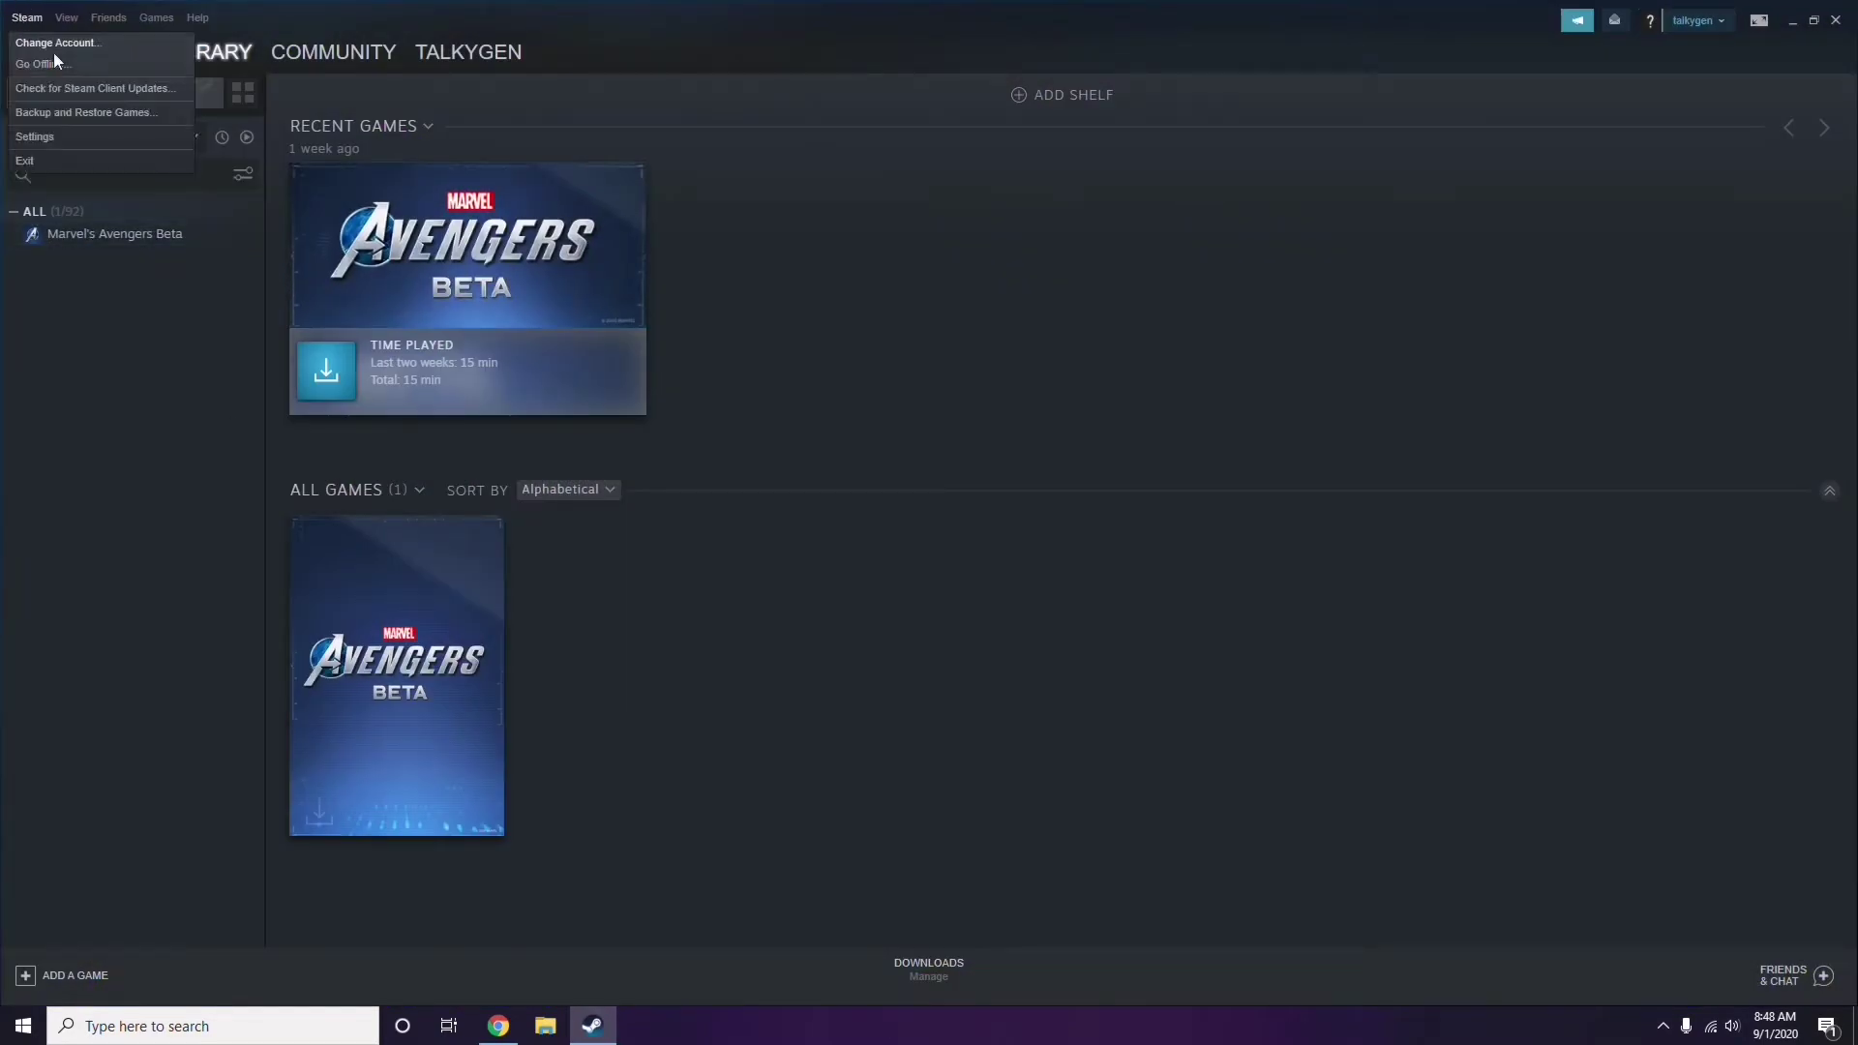
click(61, 136)
drag(1129, 369, 1031, 213)
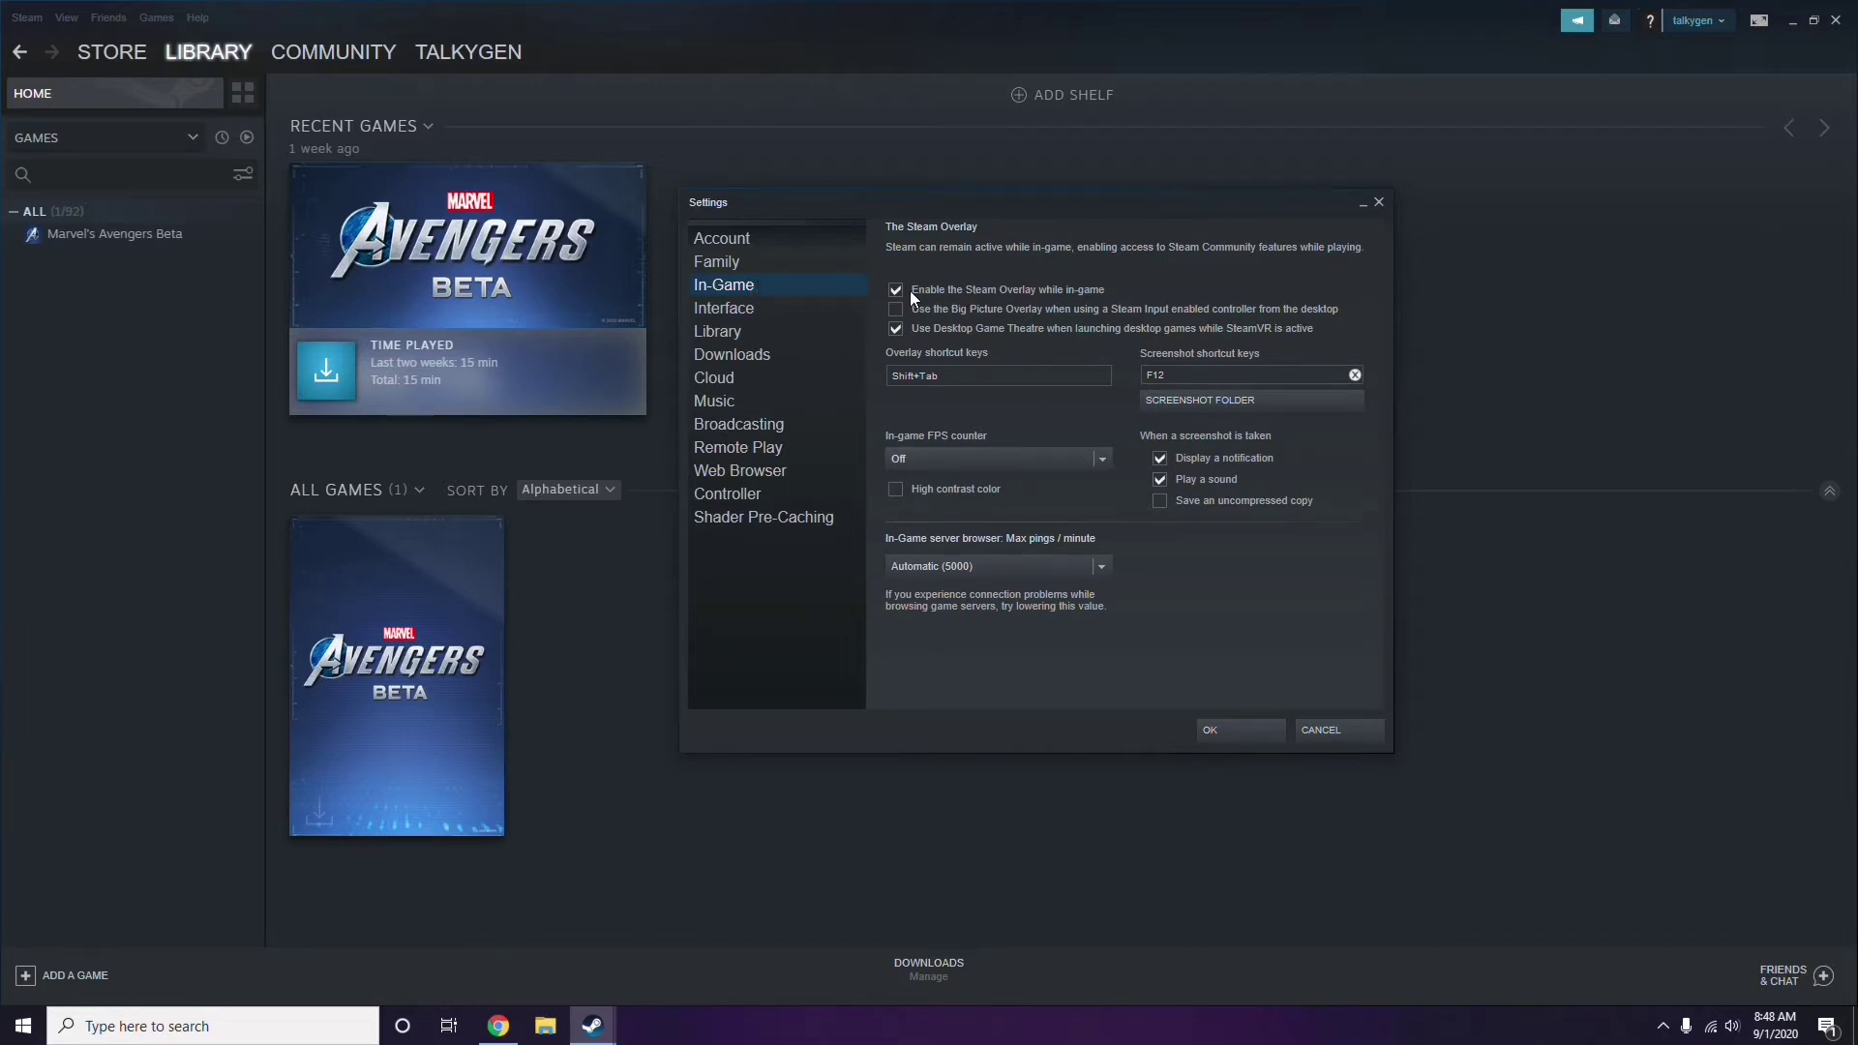
click(989, 293)
click(1221, 731)
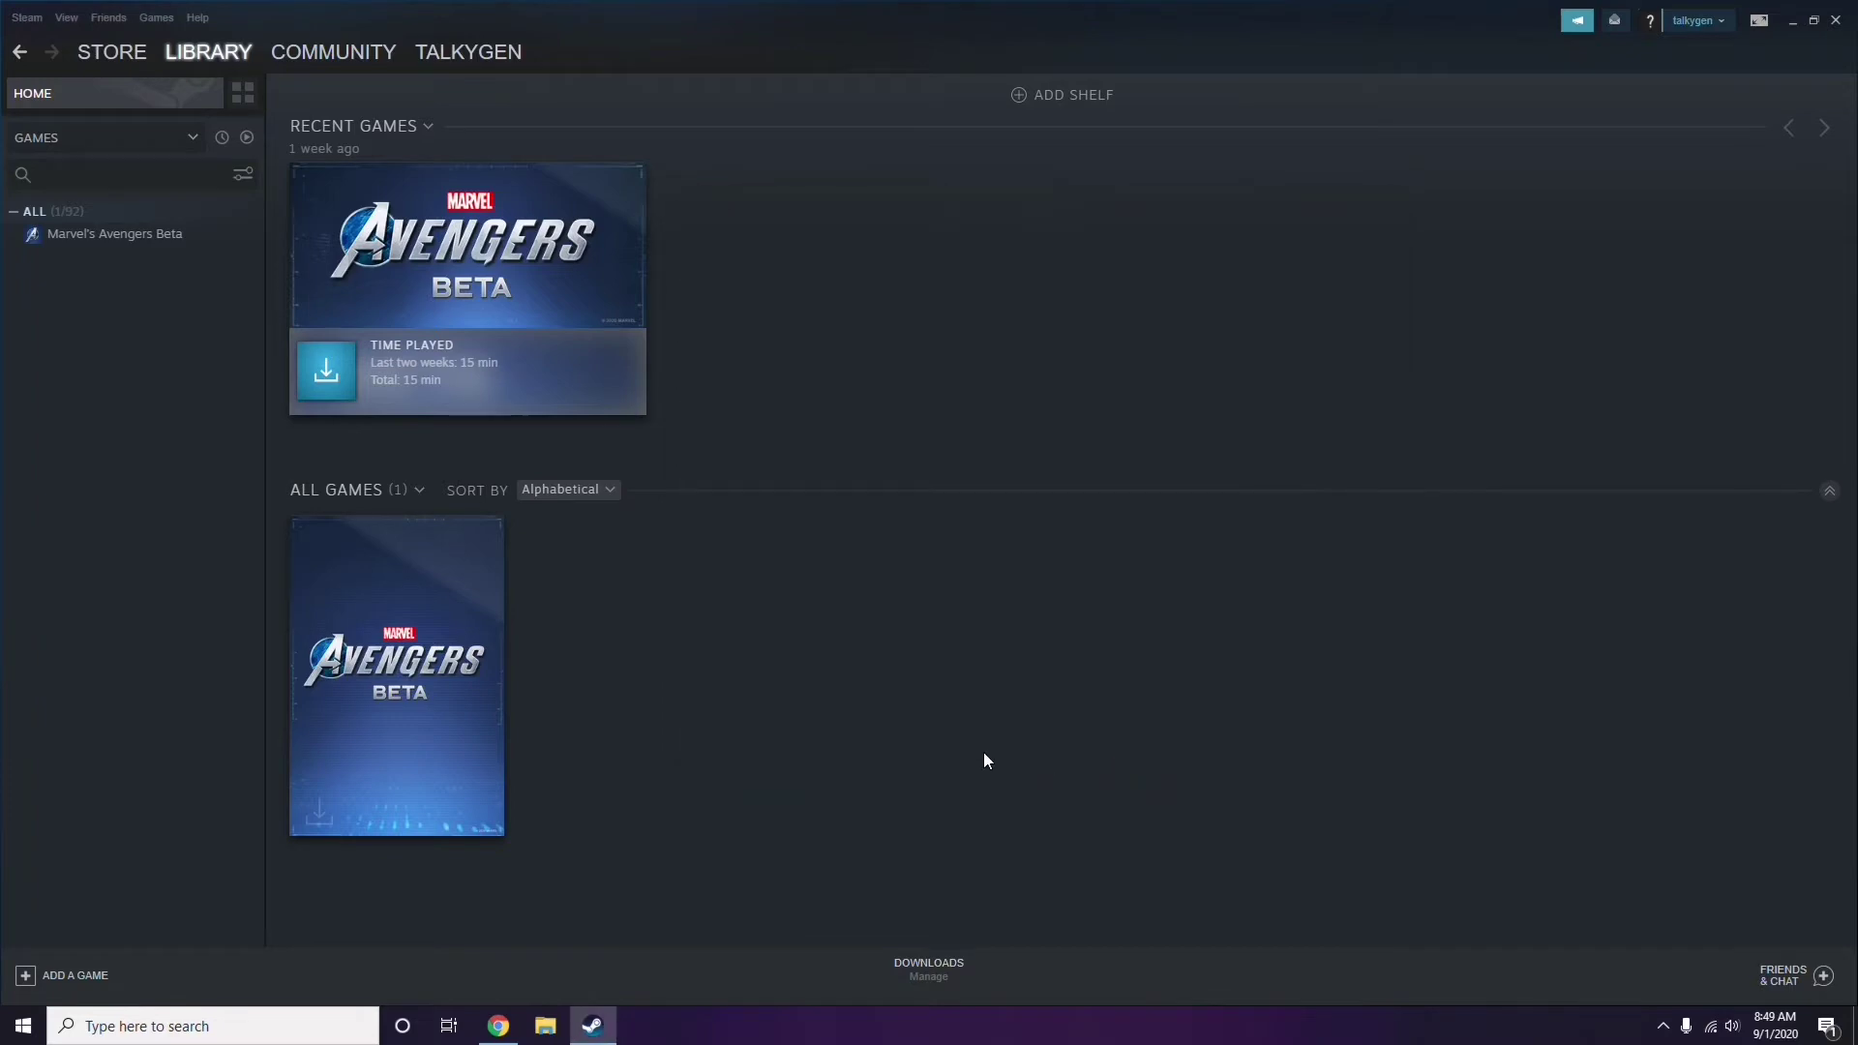
click(1836, 21)
right_click(758, 314)
click(806, 394)
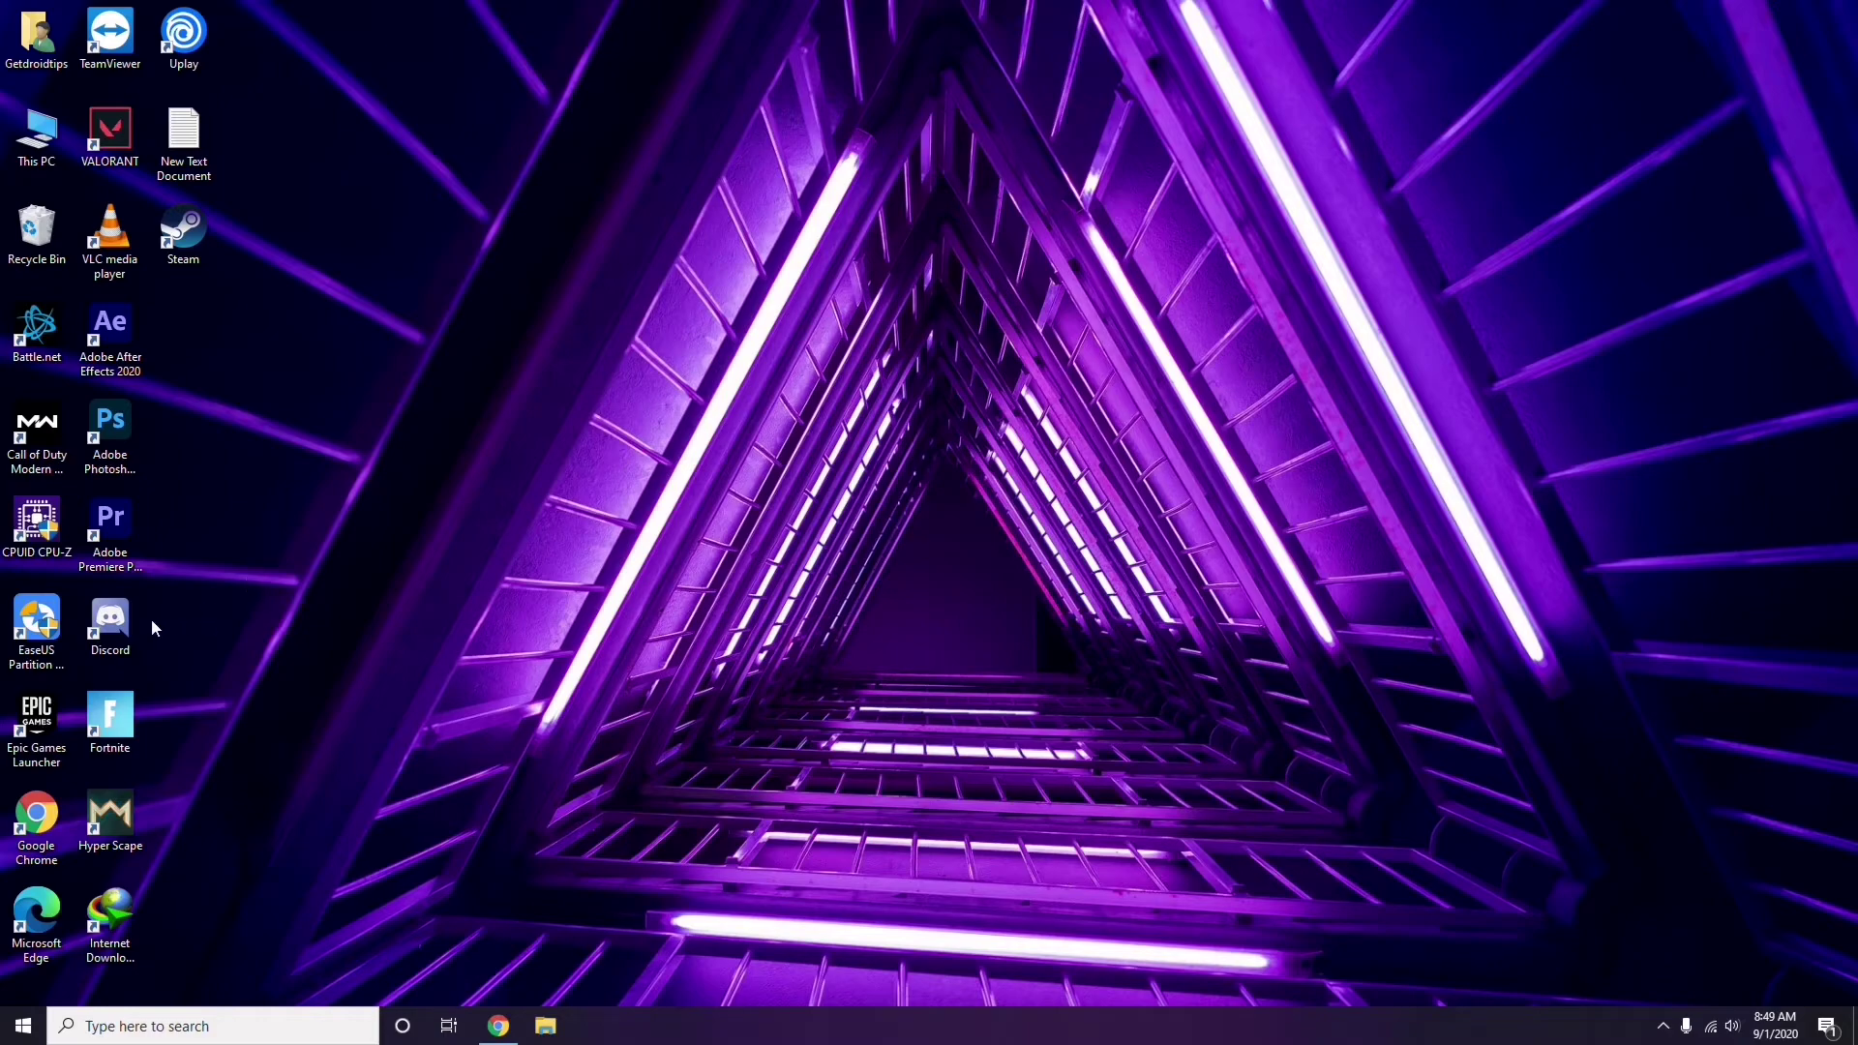
Launch Discord and turn off the OpenH264 video codec provided by Cisco Systems in the Voice & Video settings.
double_click(124, 615)
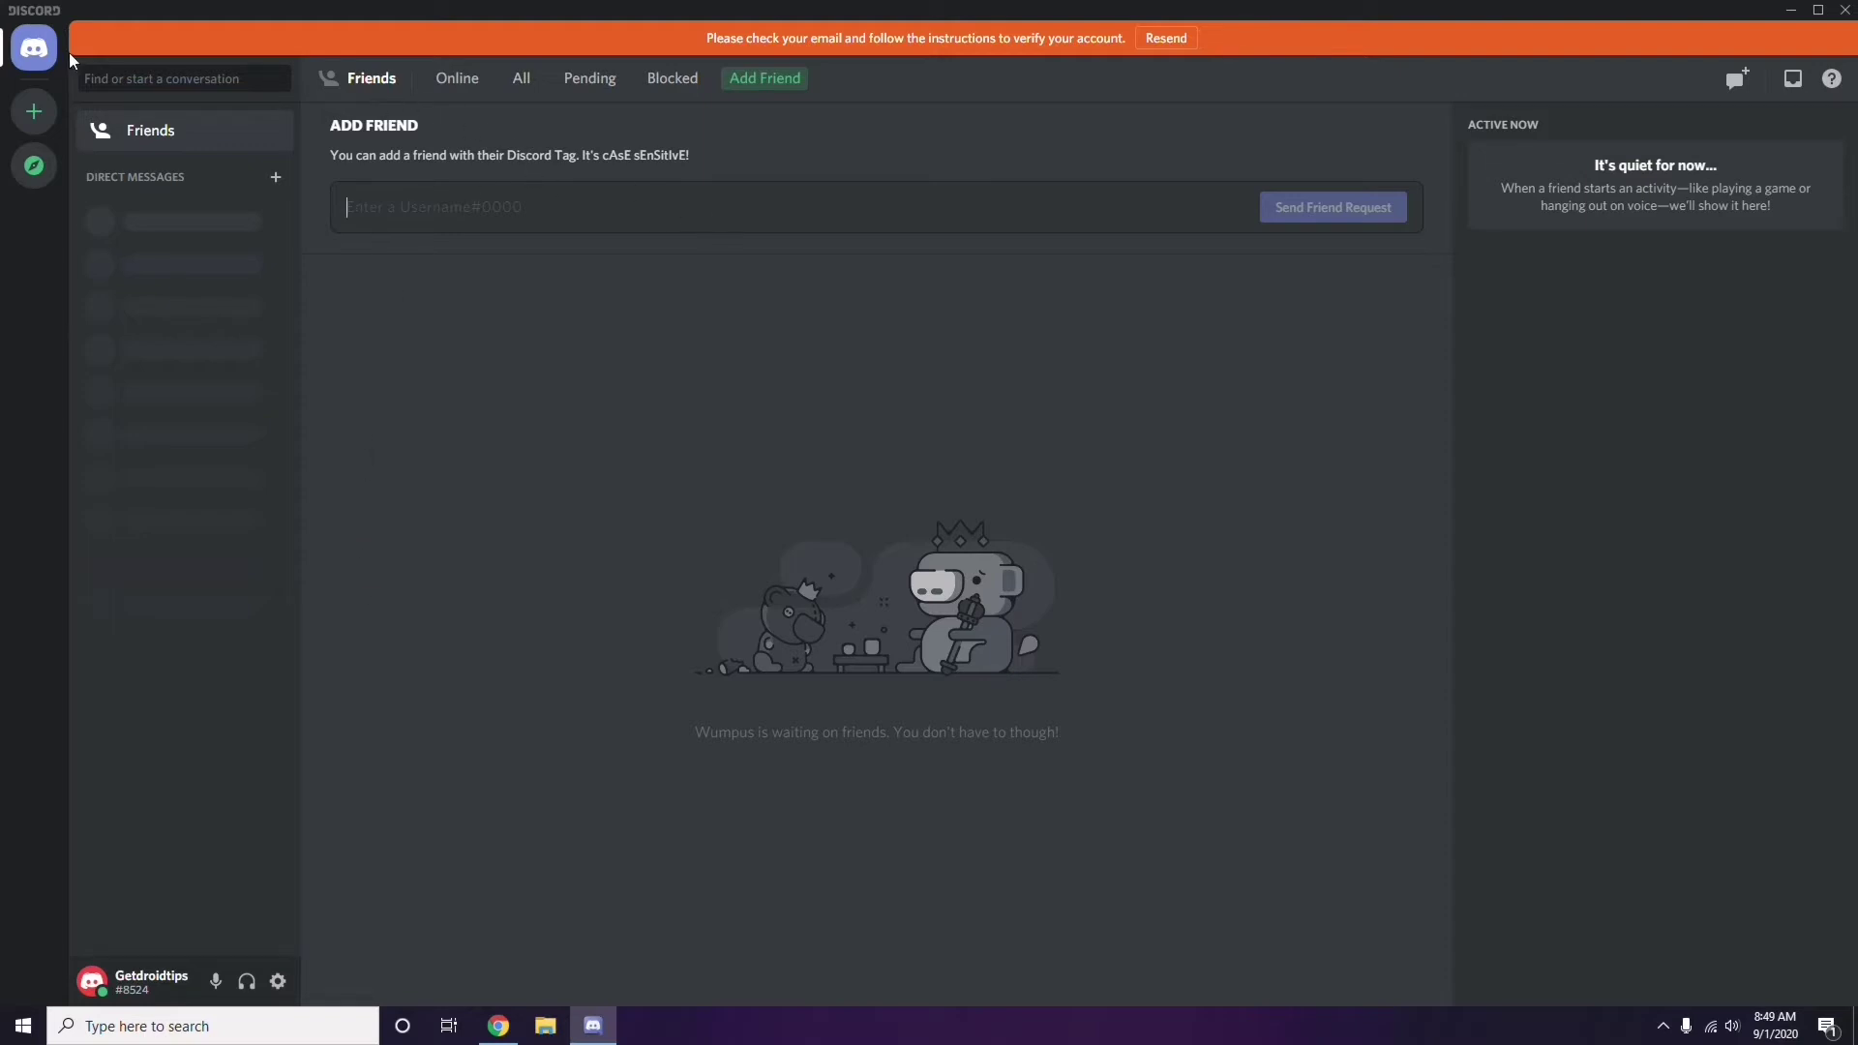
click(279, 982)
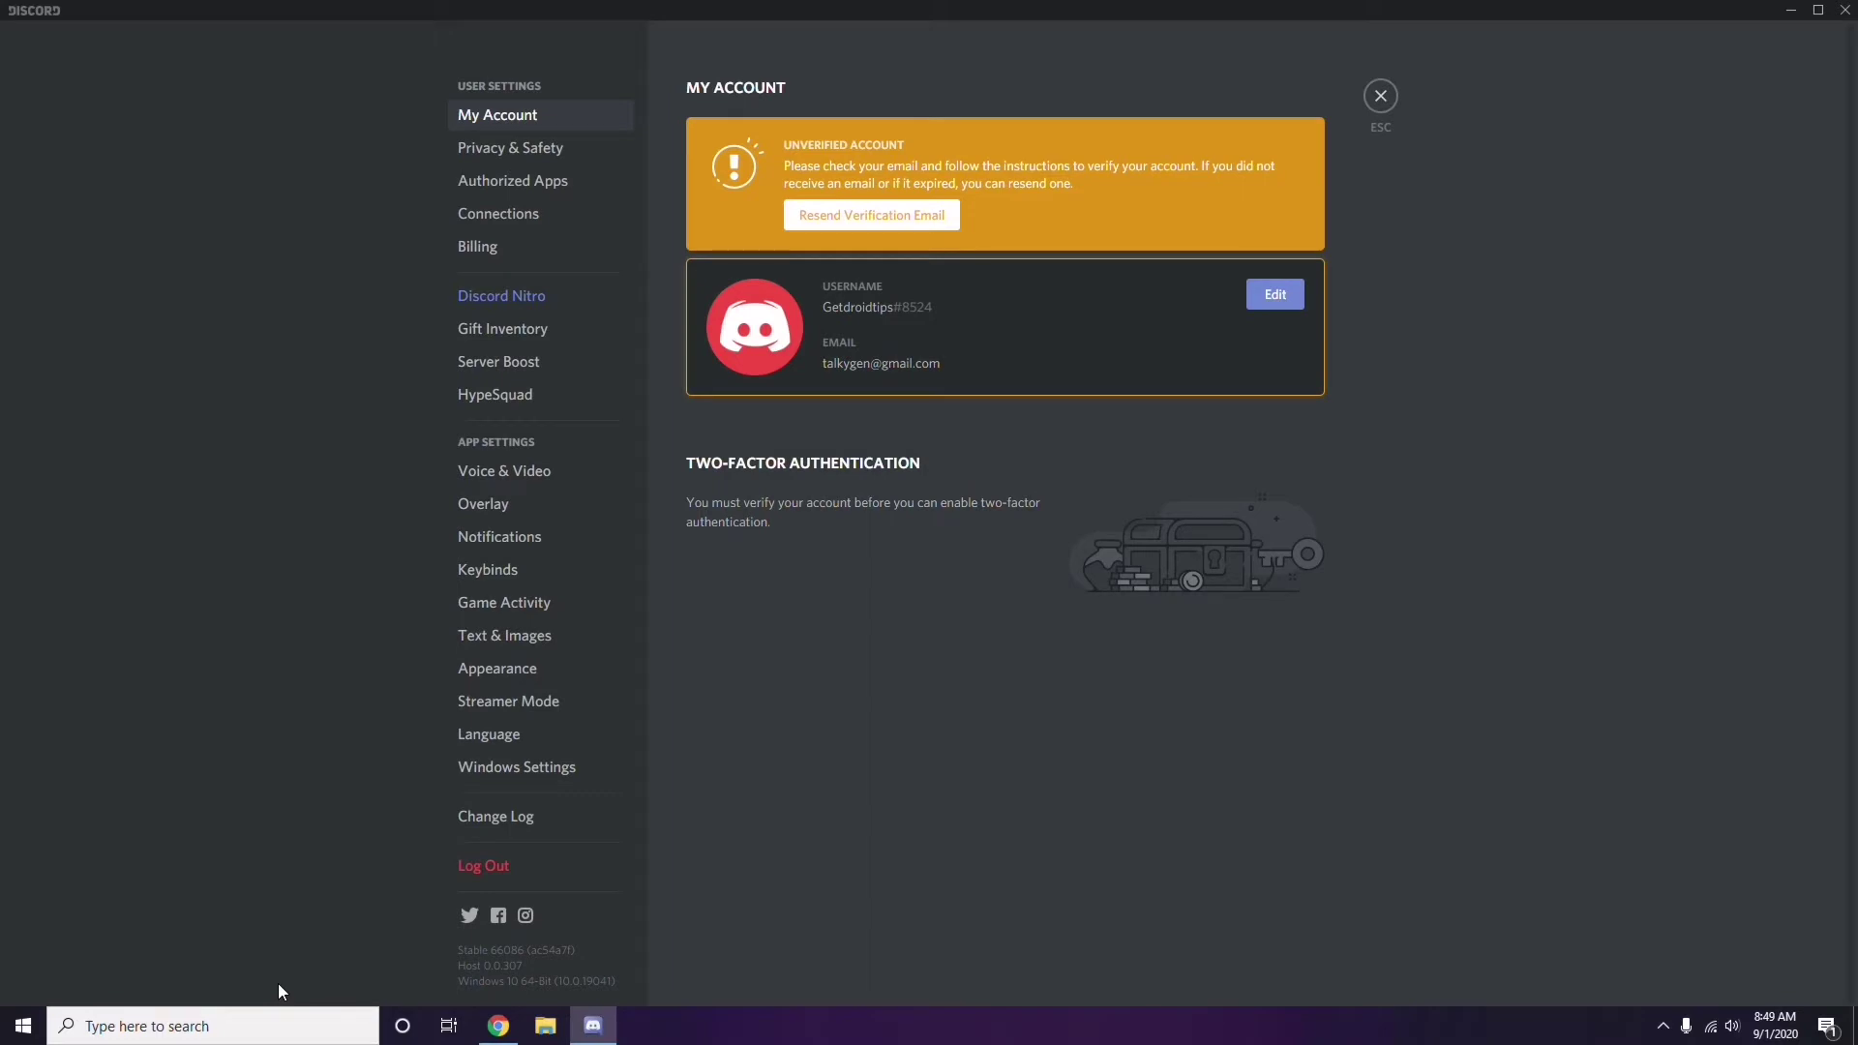
click(494, 473)
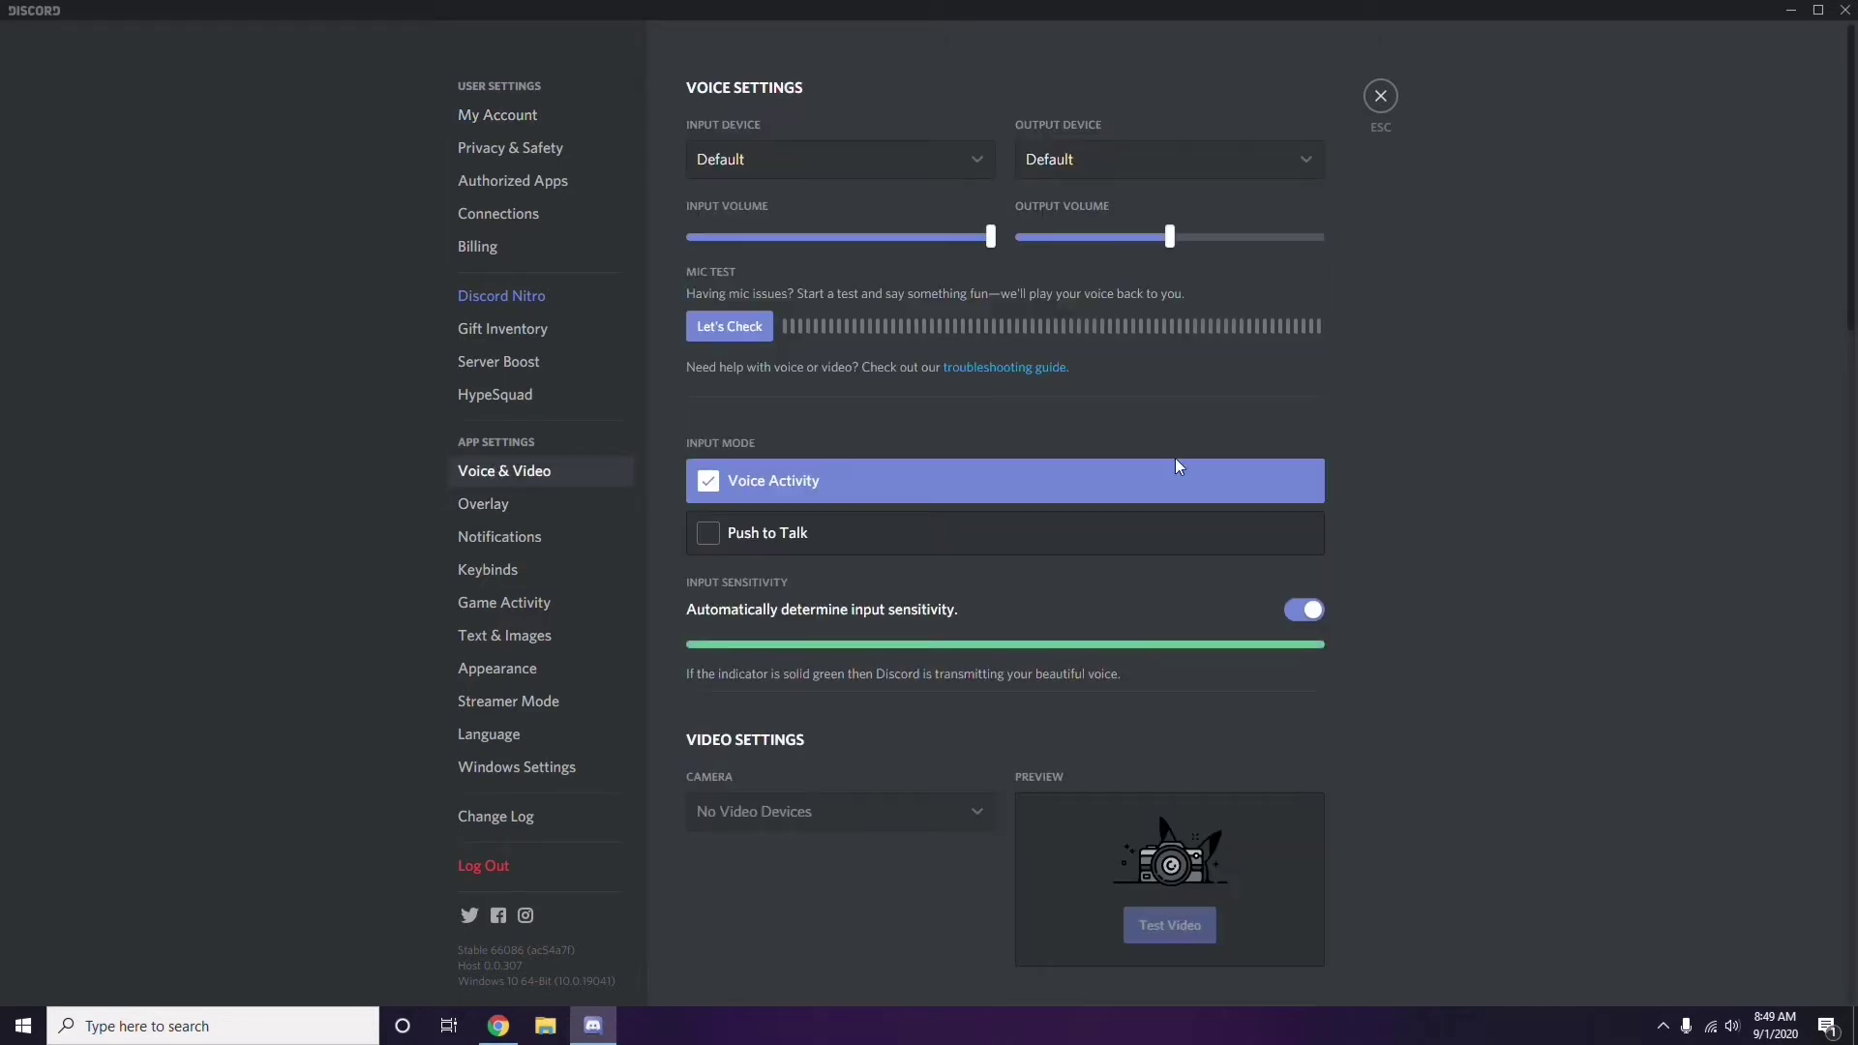
scroll(1418, 472, down, 2)
scroll(1418, 472, down, 6)
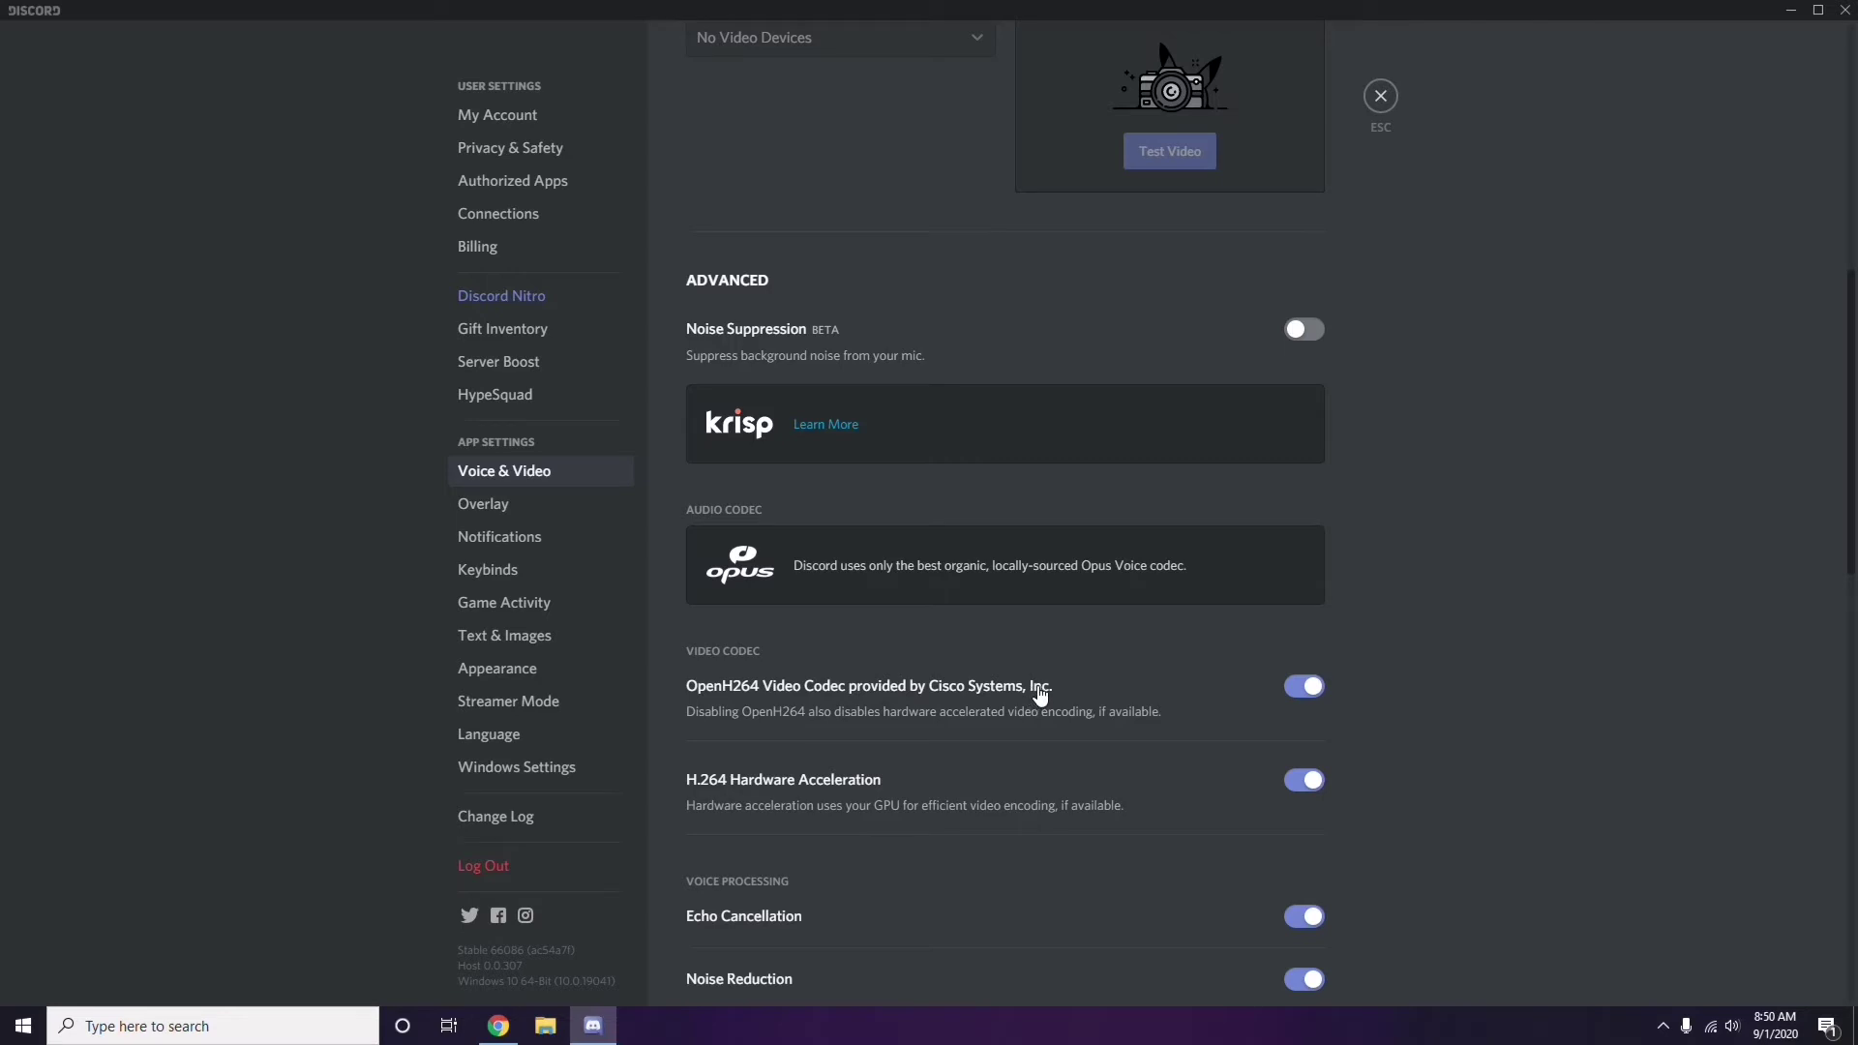
click(1303, 686)
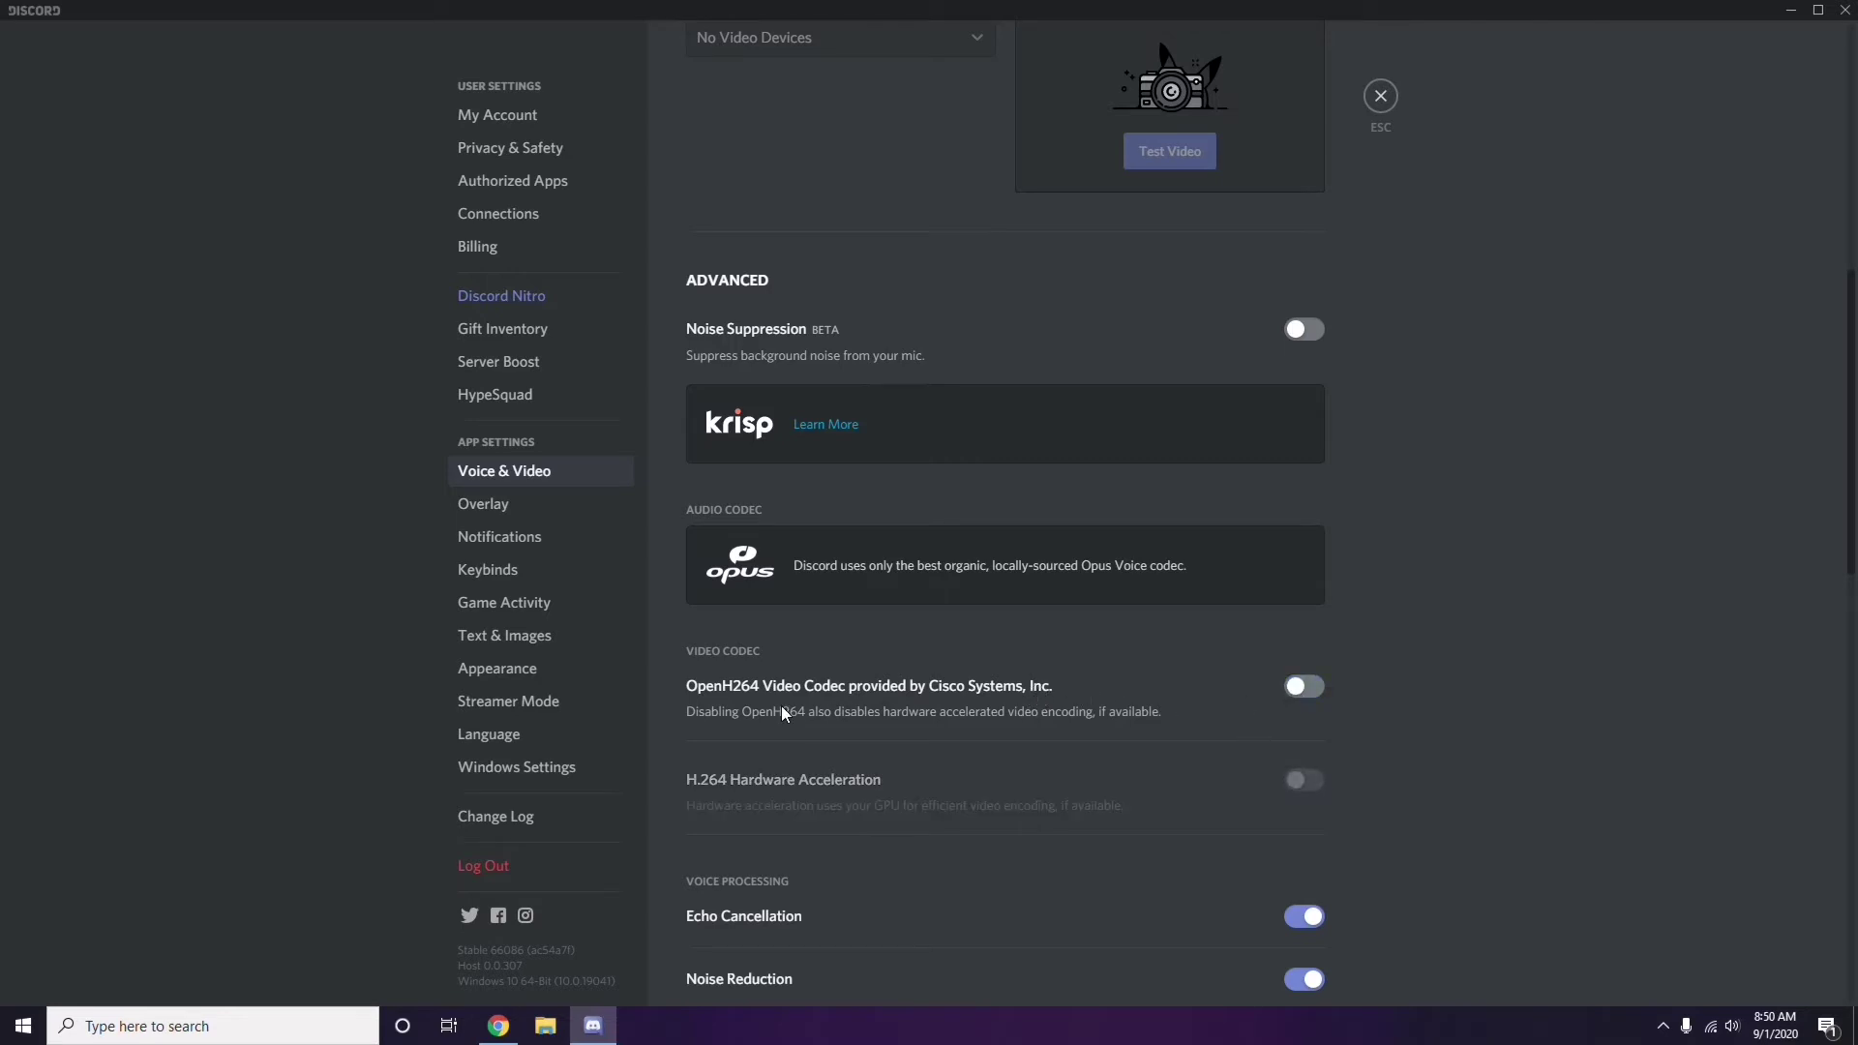
scroll(959, 693, down, 2)
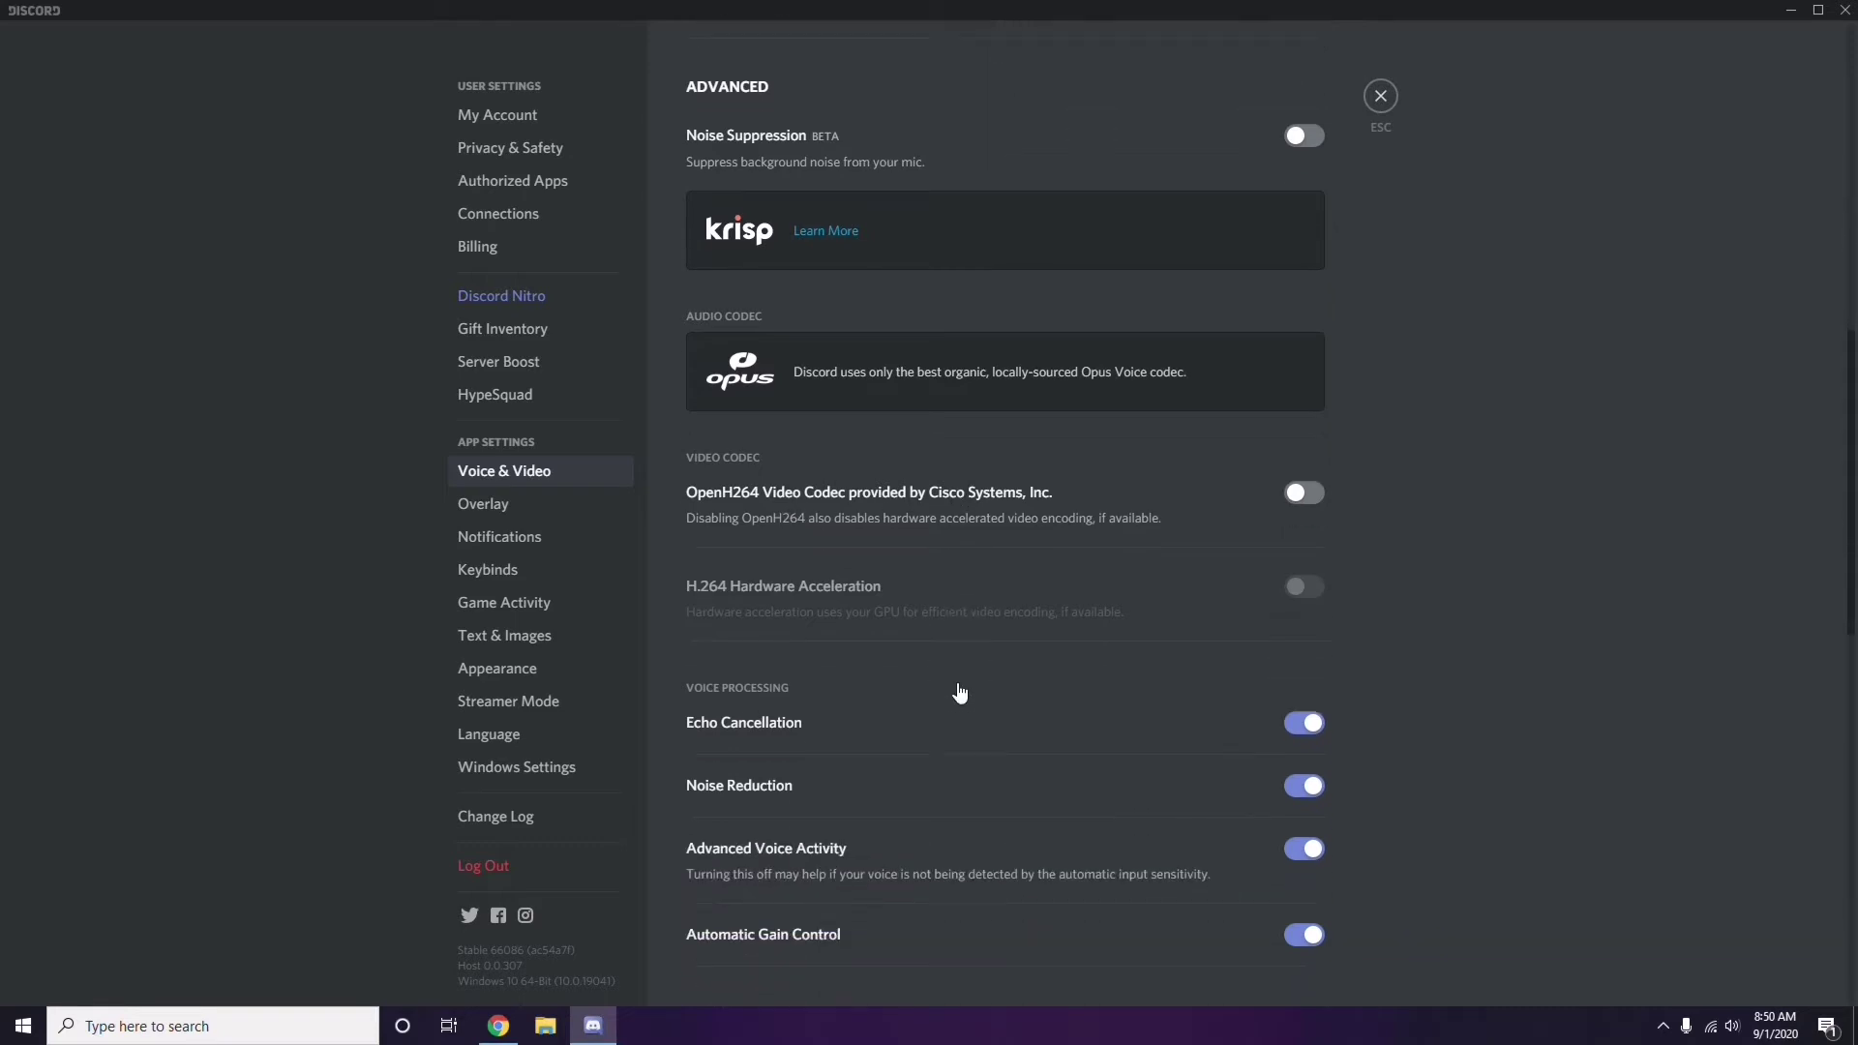
scroll(960, 693, down, 4)
scroll(960, 692, up, 1)
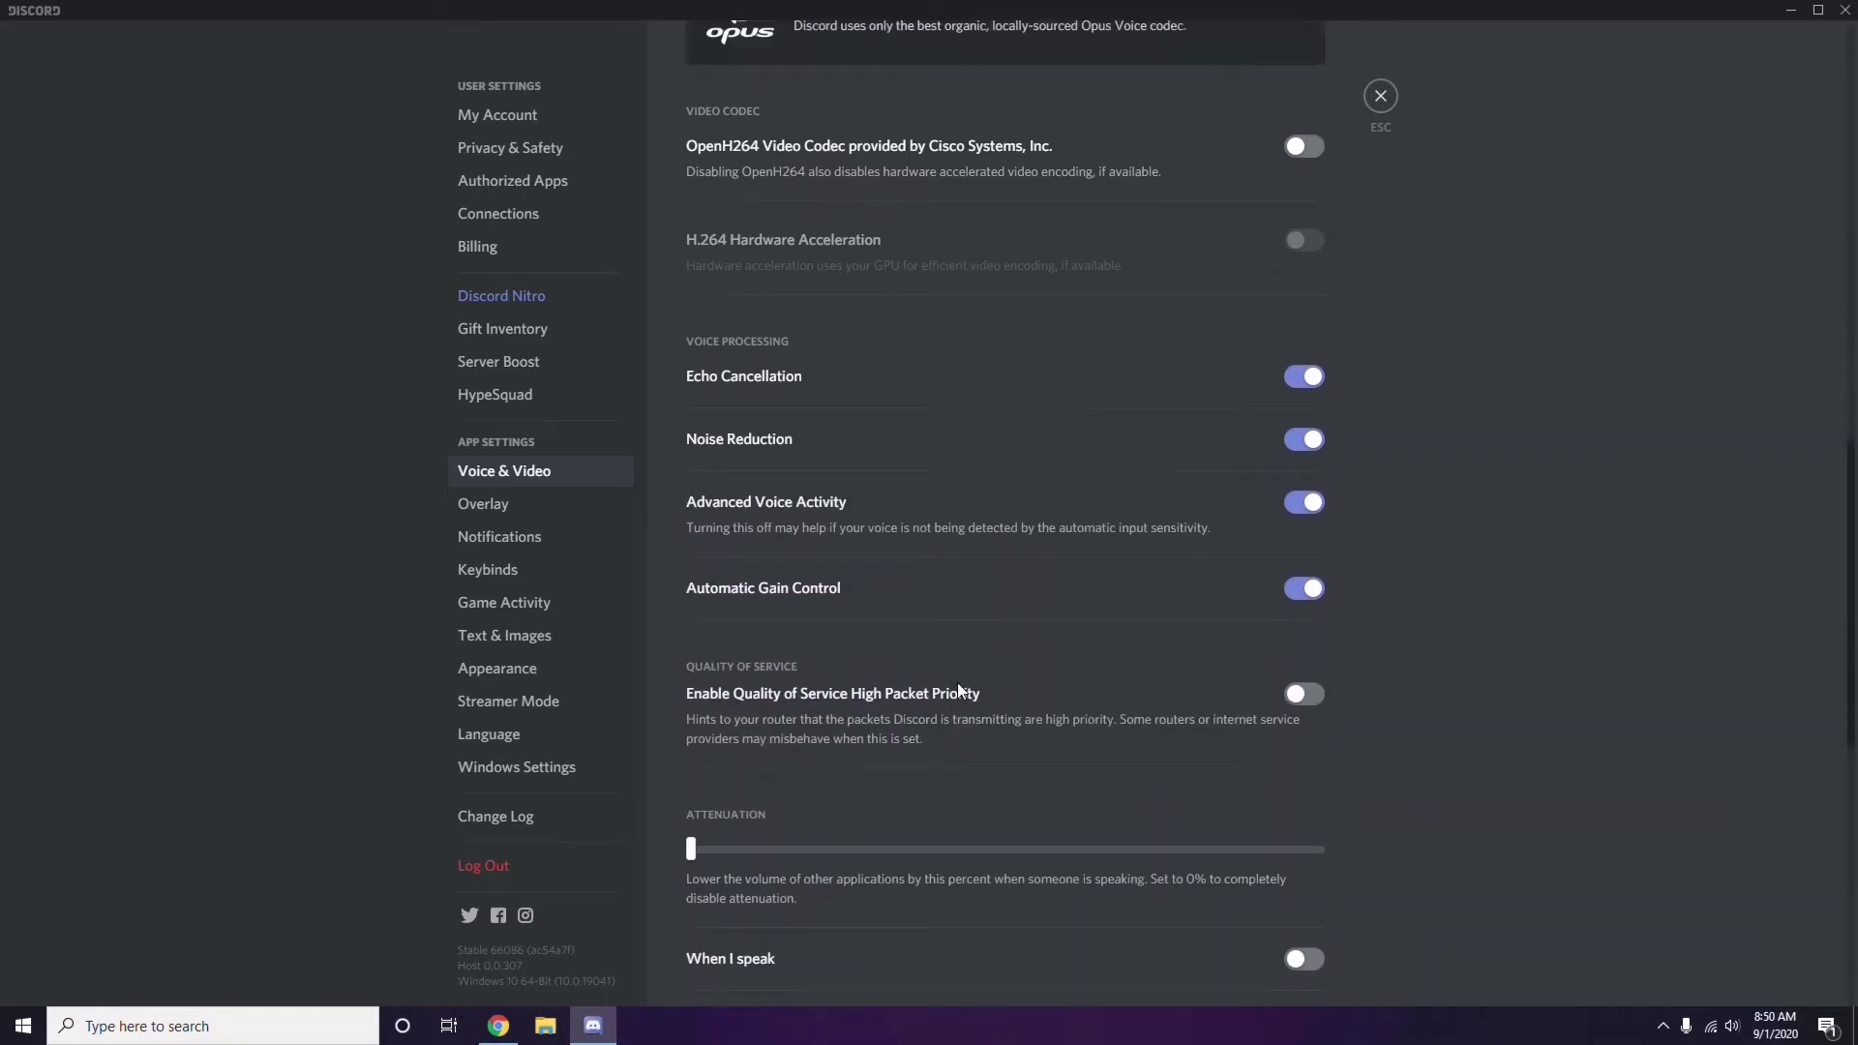
Disable the in-game overlay in Discord's Overlay settings.
click(486, 507)
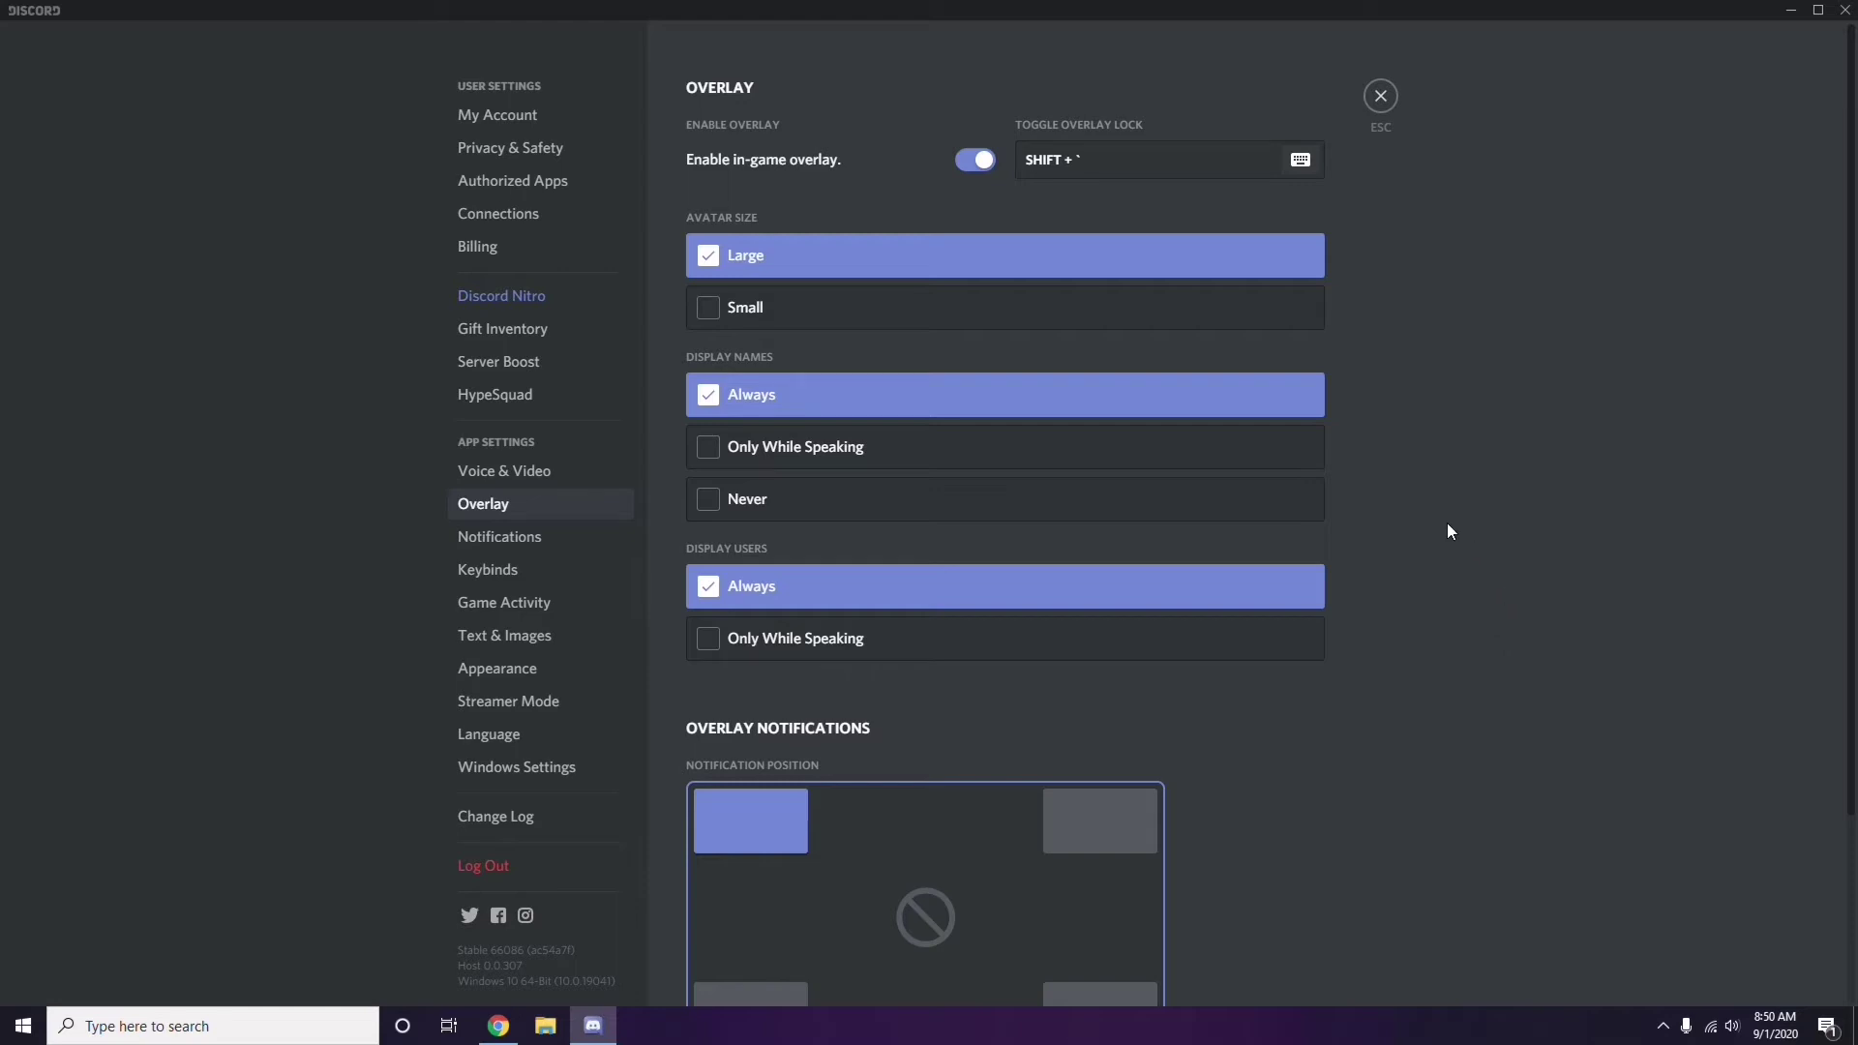
scroll(1440, 515, down, 1)
scroll(1439, 516, up, 1)
click(968, 162)
Turn off Hardware Acceleration in Discord's Appearance settings, confirm the change, and minimize Discord.
click(511, 677)
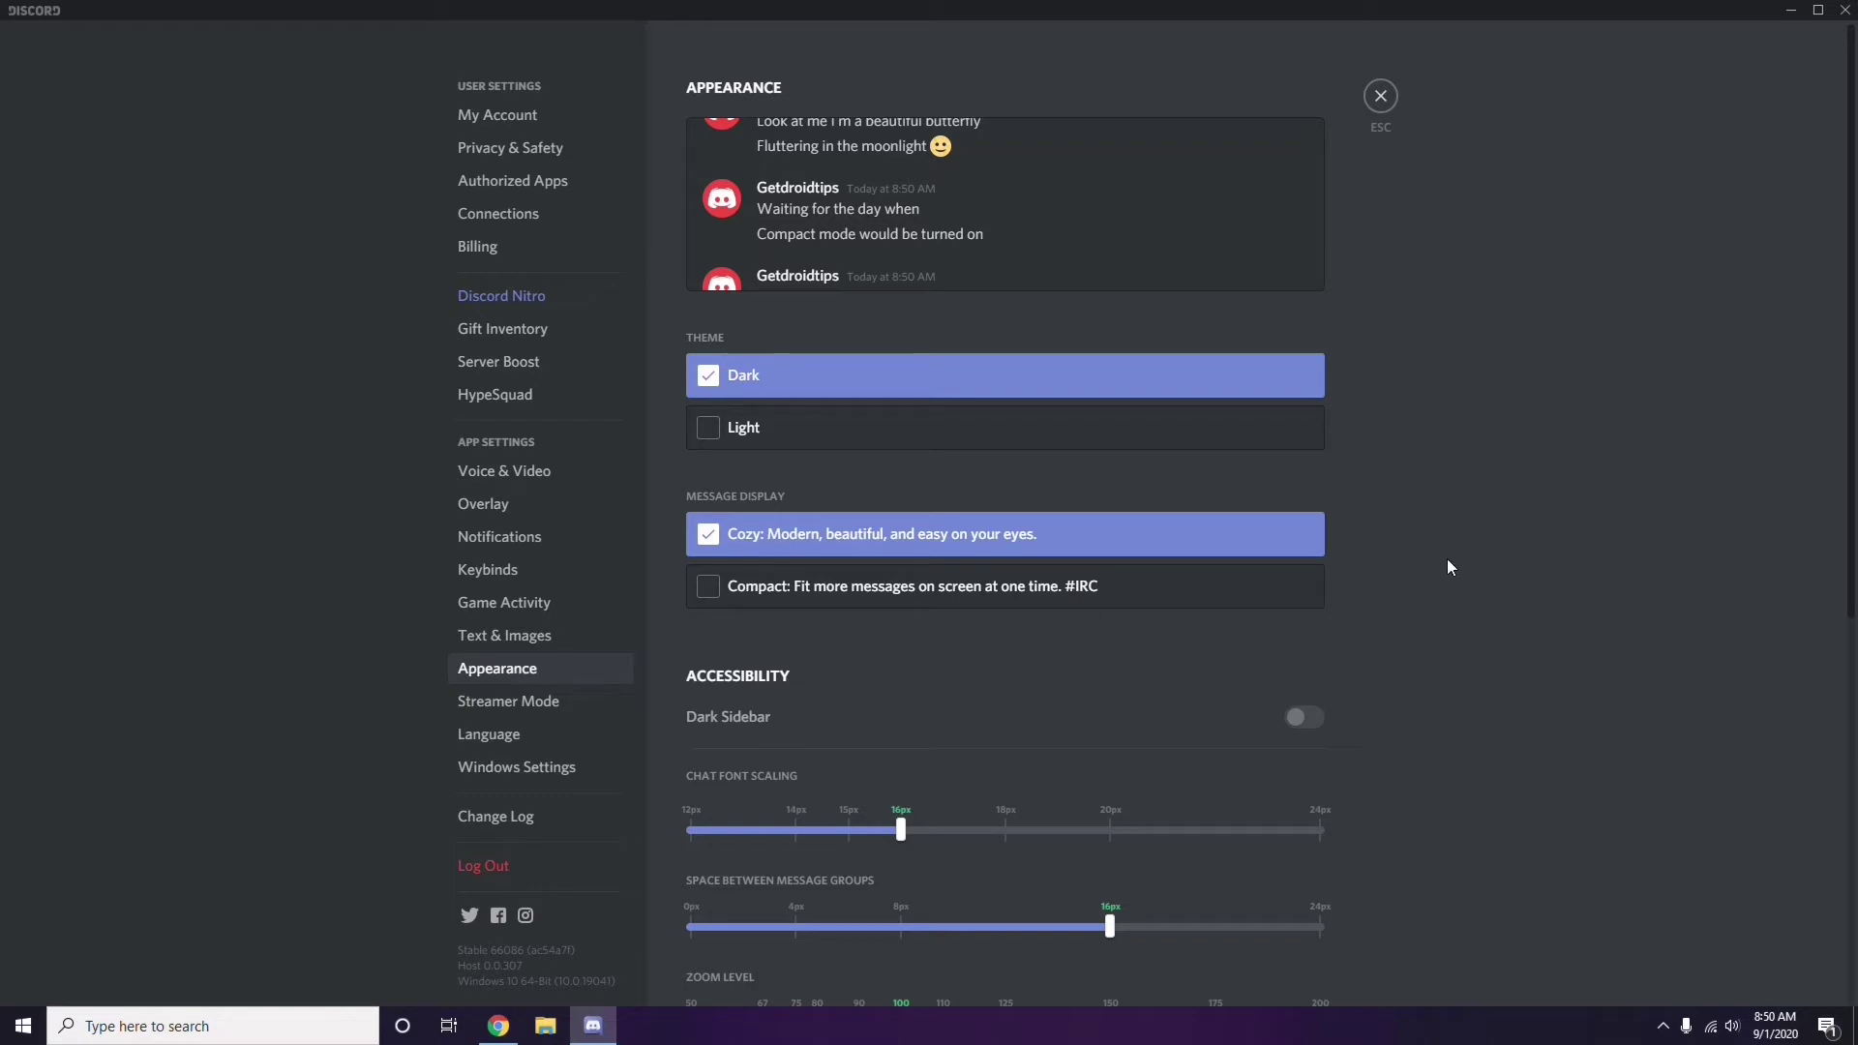
scroll(1449, 561, down, 6)
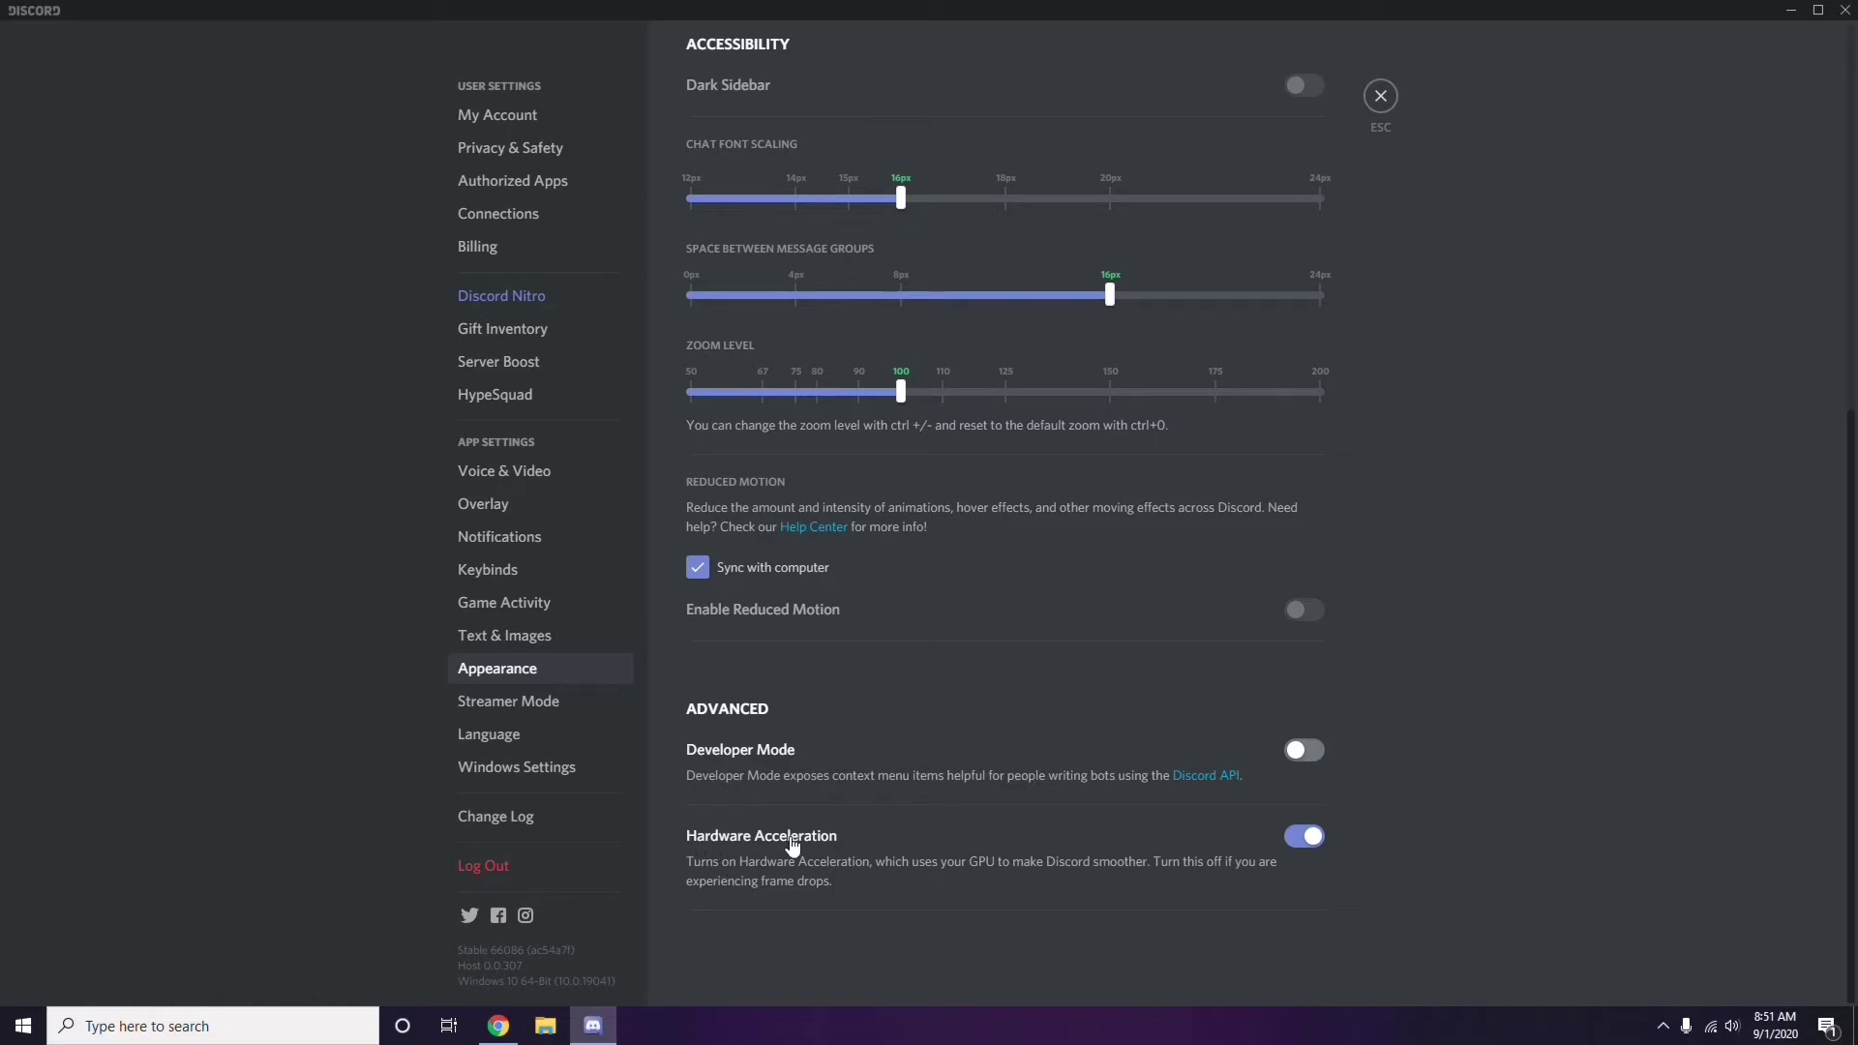
click(1303, 838)
click(1066, 571)
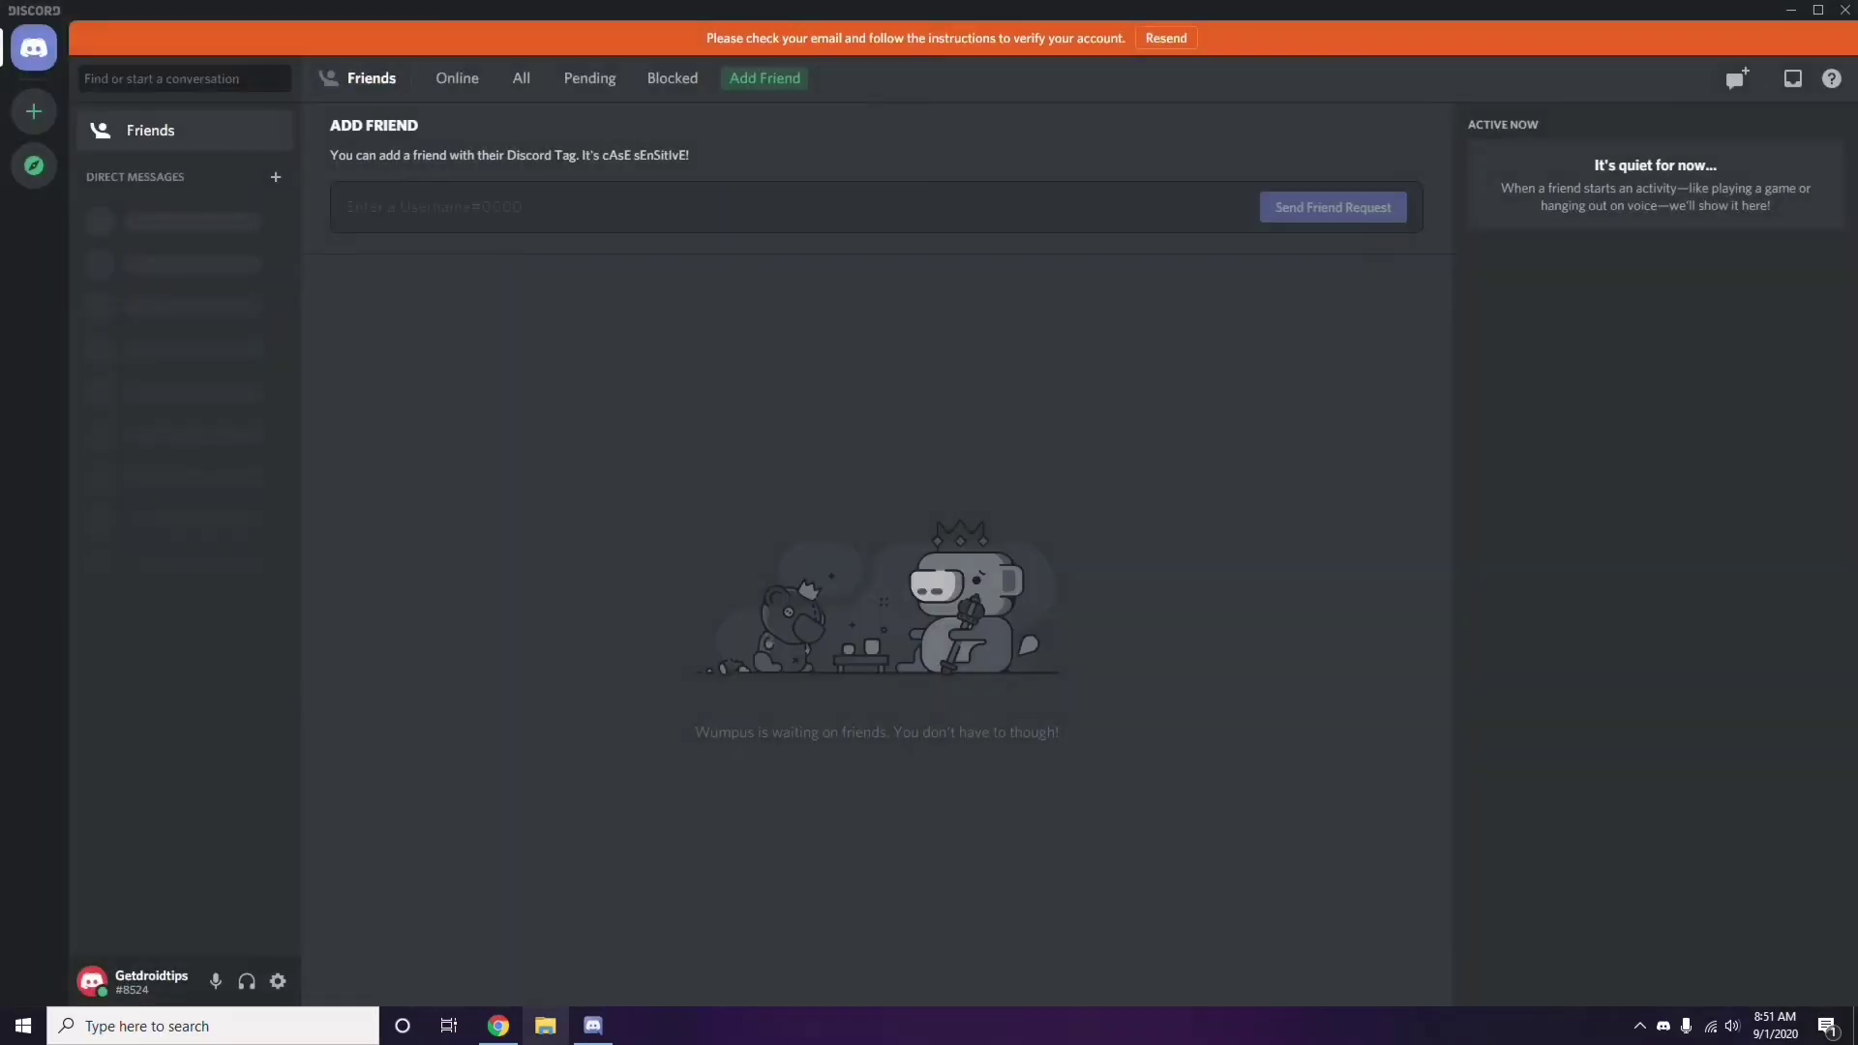
click(1790, 12)
right_click(738, 247)
click(788, 335)
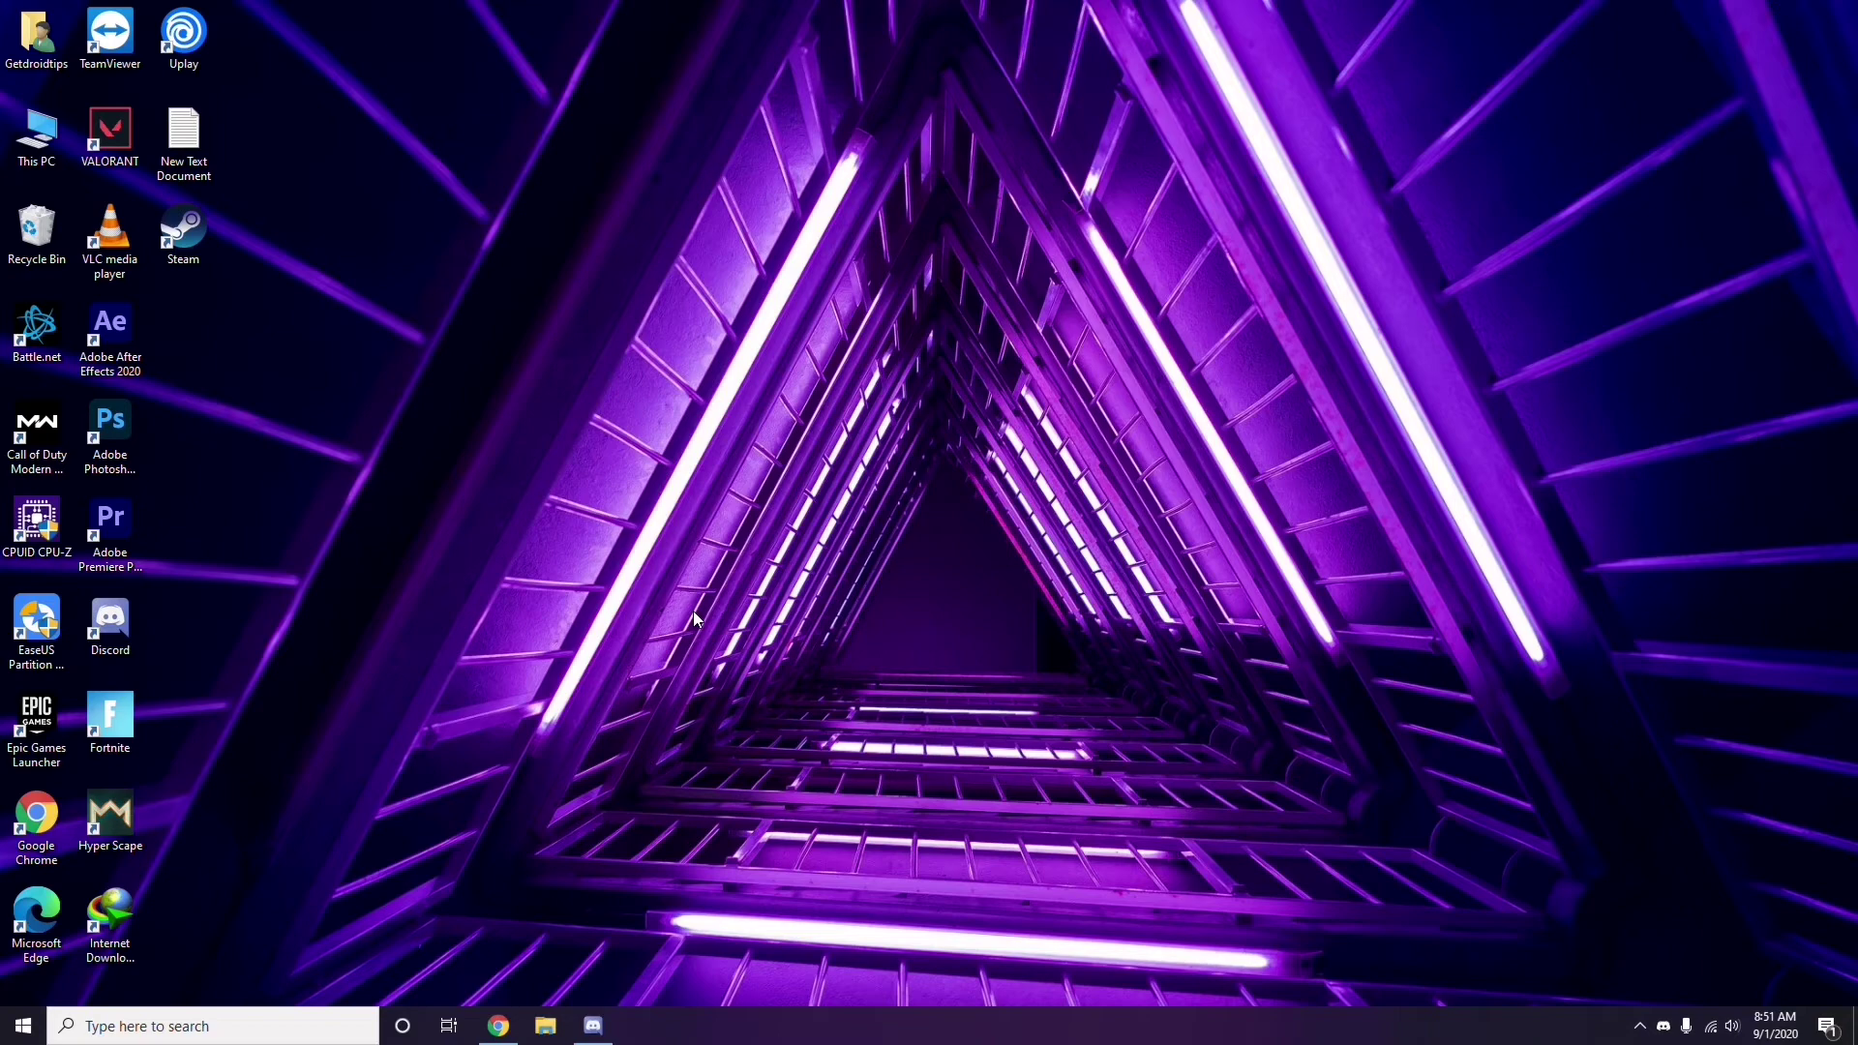
Search Windows for "windows" and open the Windows Update settings.
click(148, 1033)
text(windows)
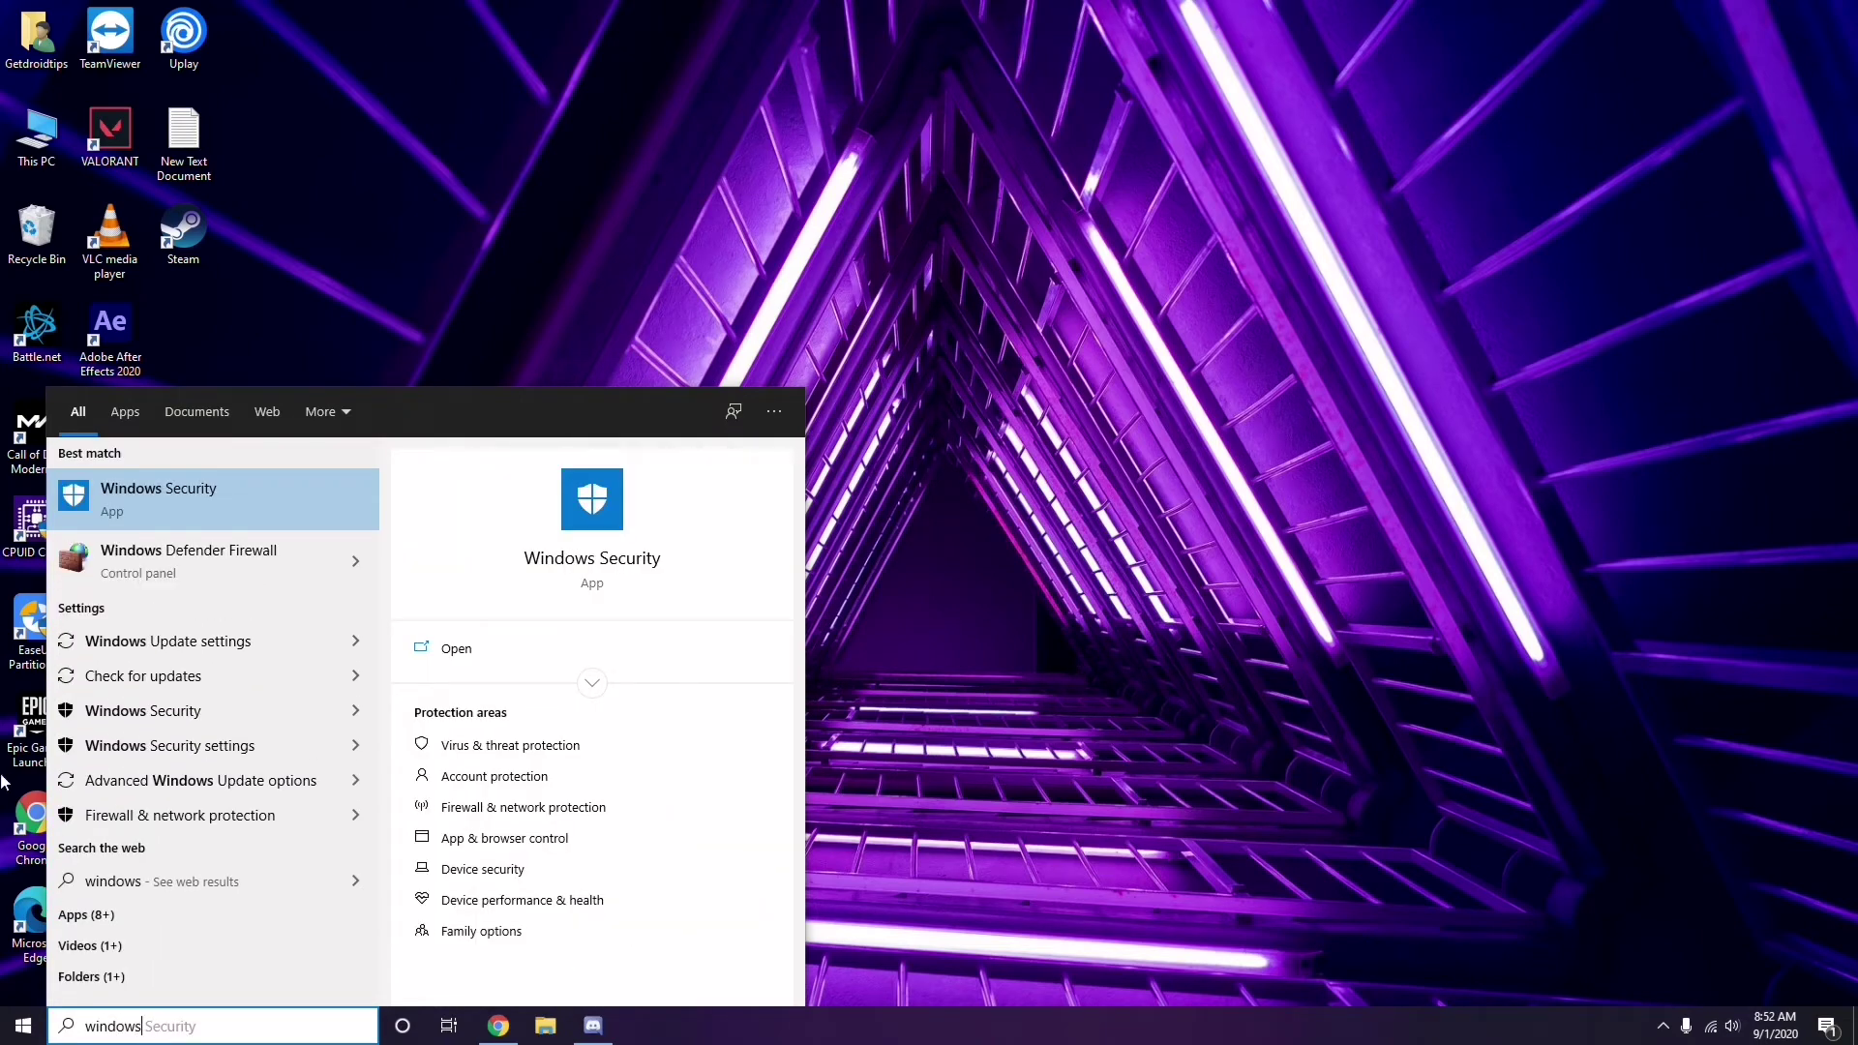
click(230, 639)
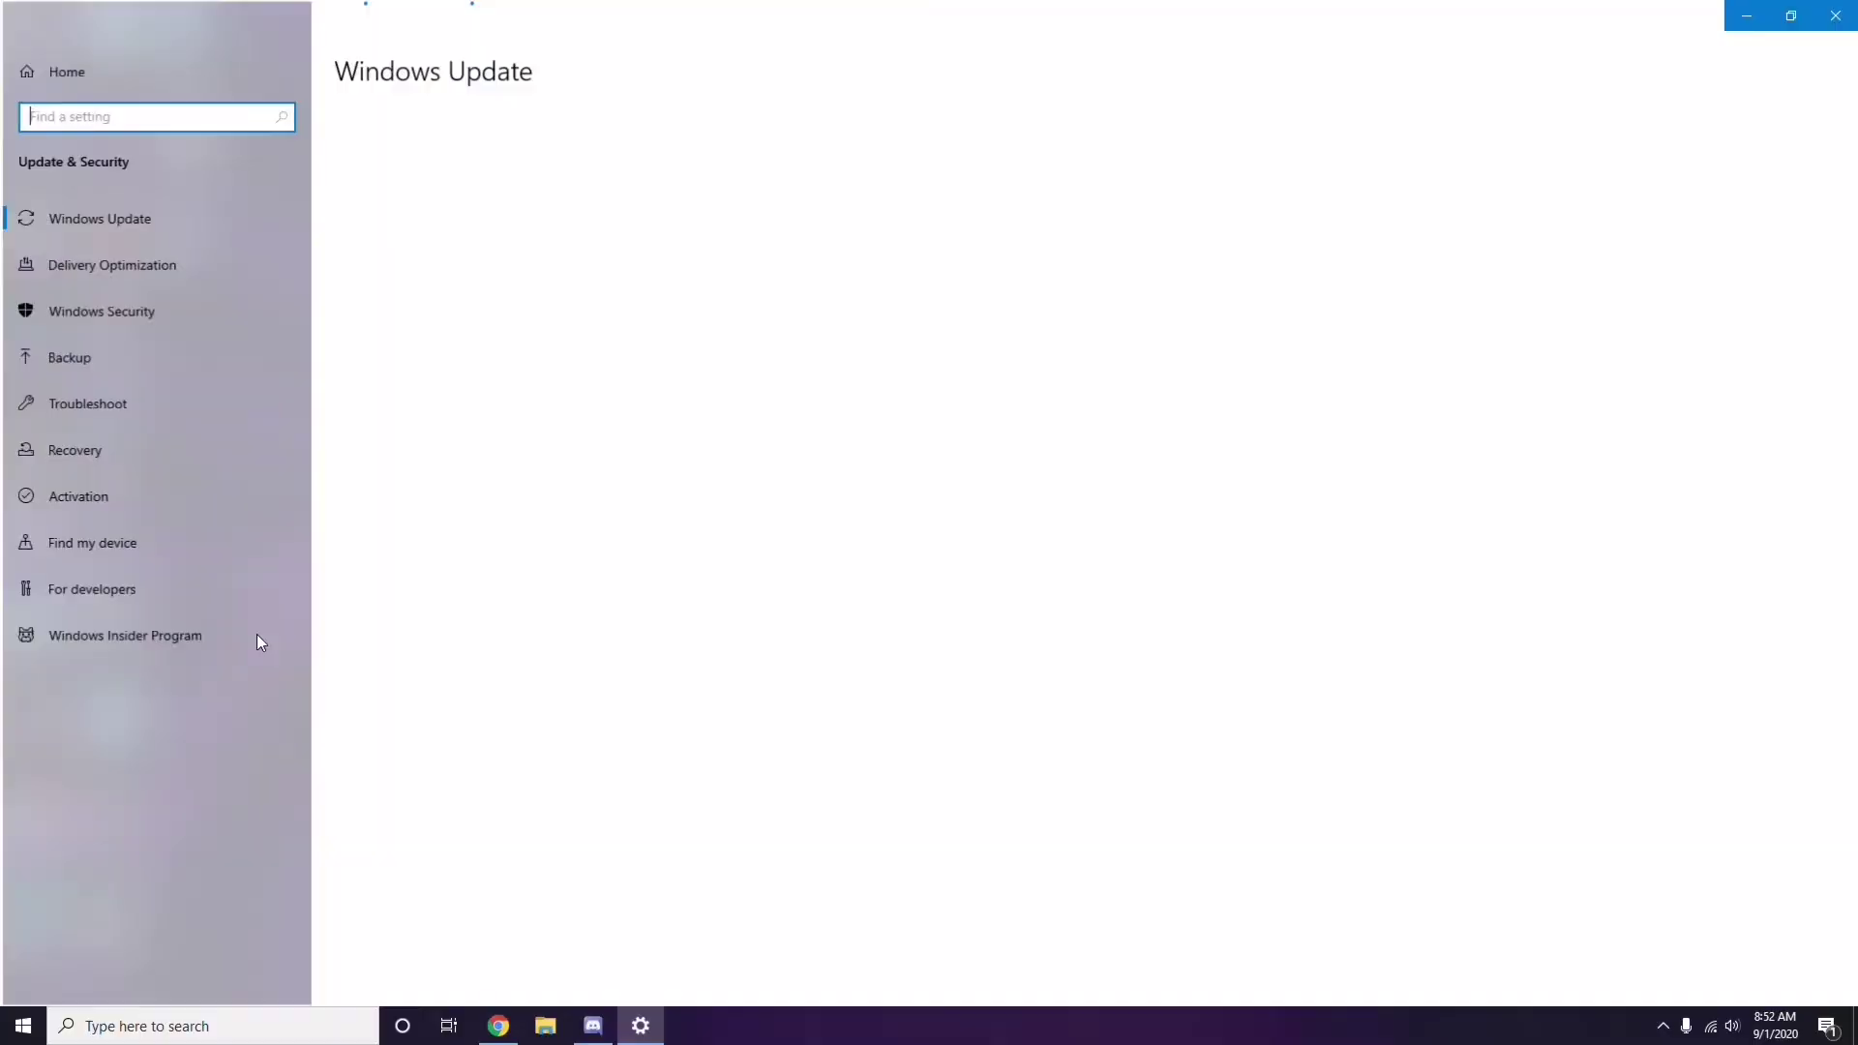
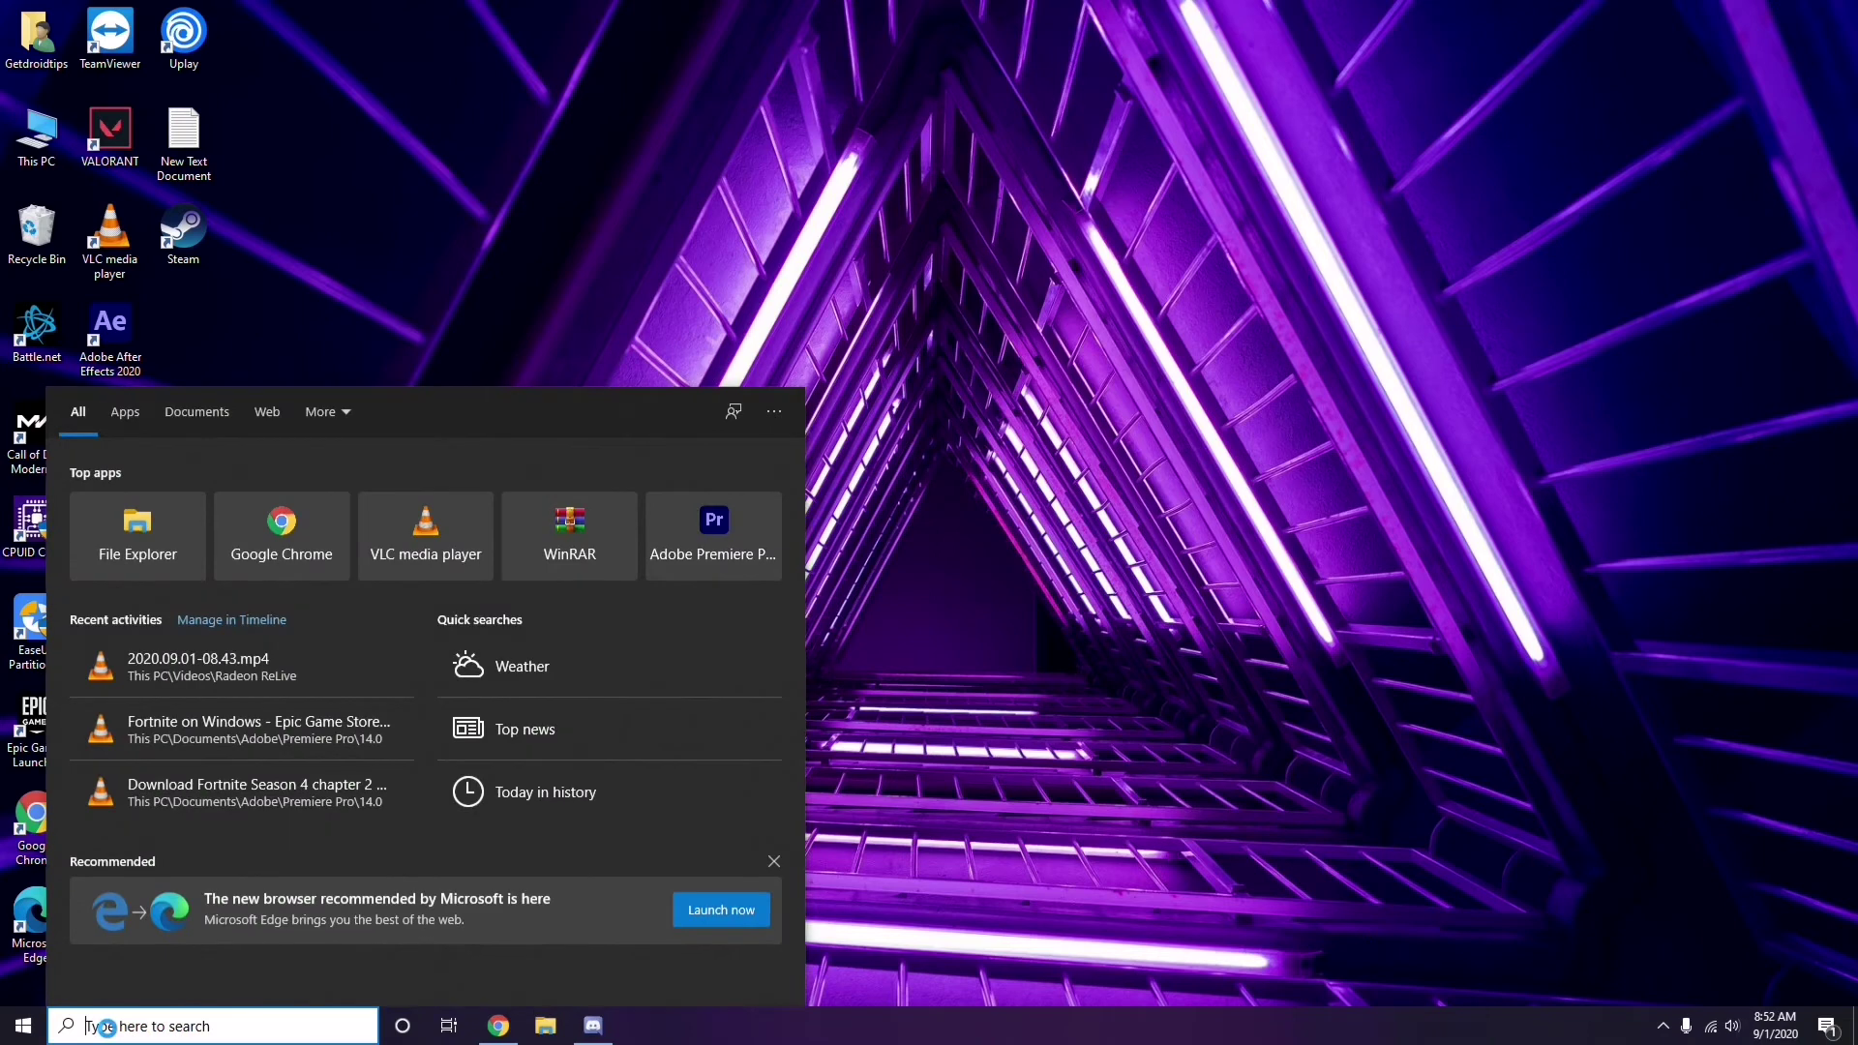
Search Windows for "settings" and open the main Windows Settings page.
text(sett)
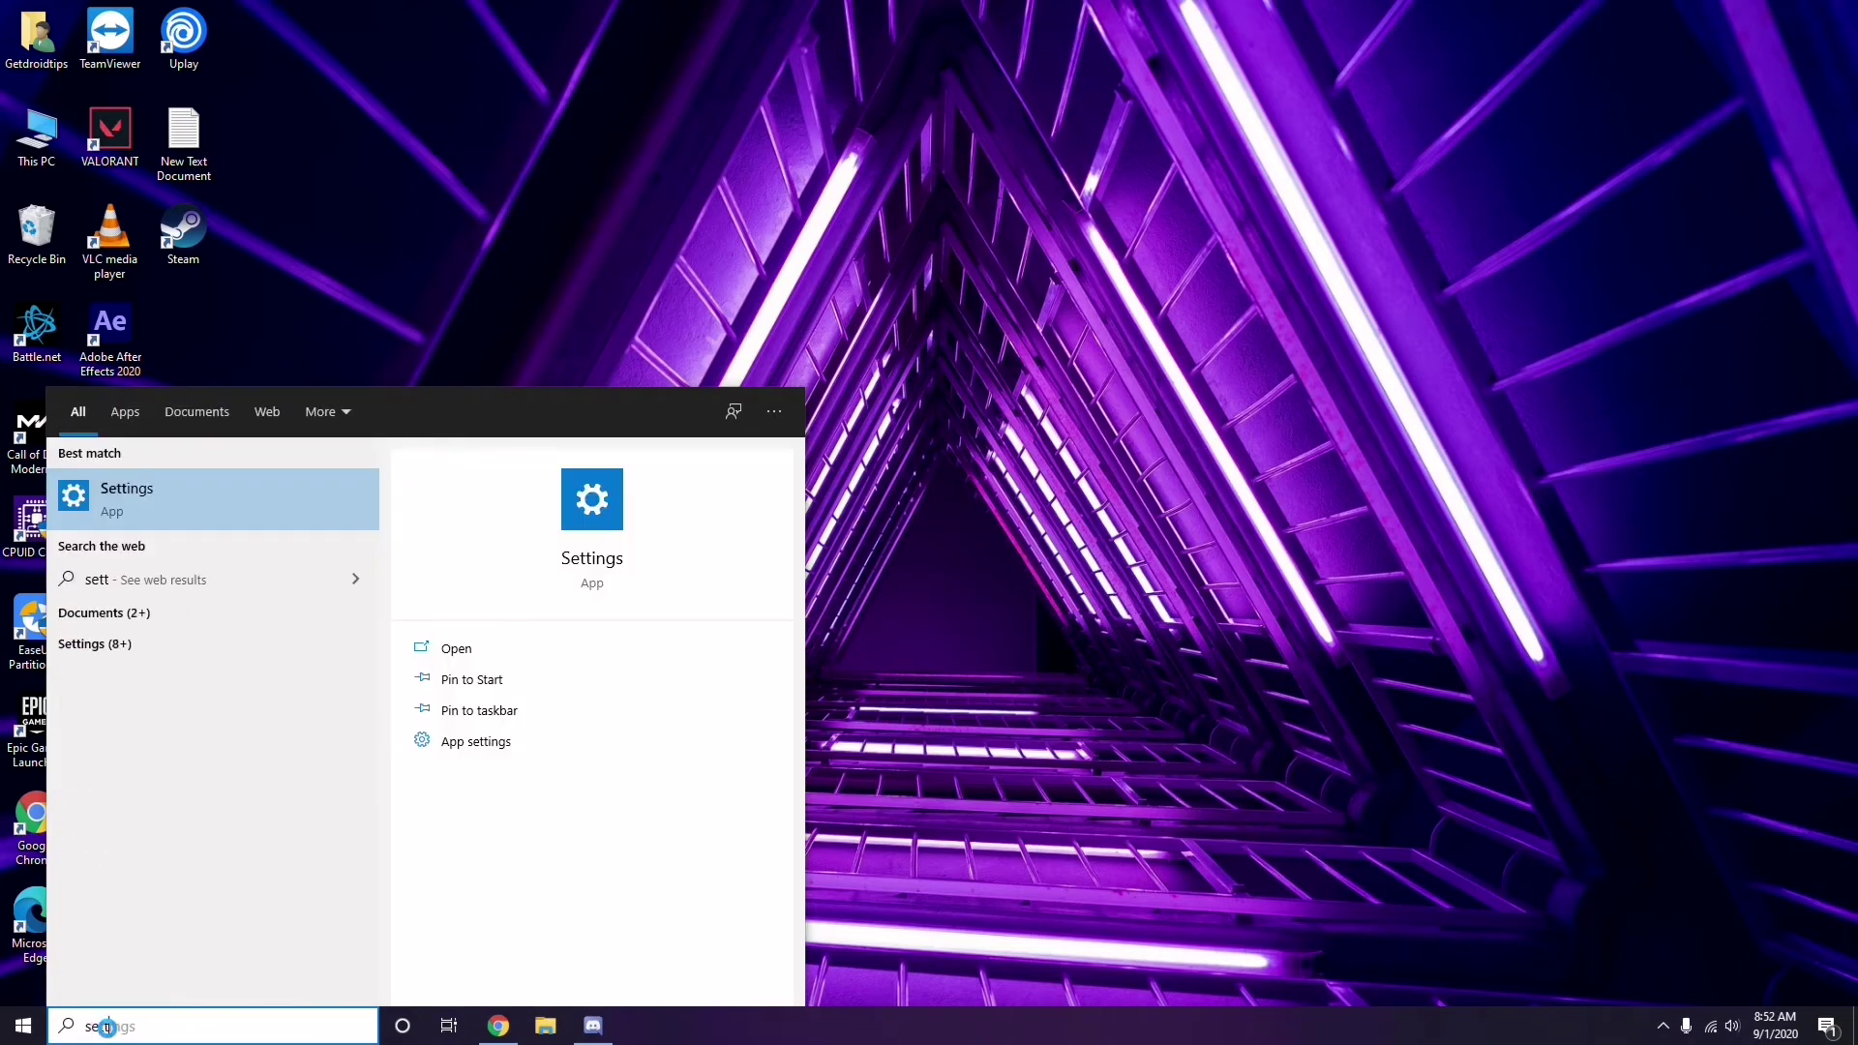
text(ings)
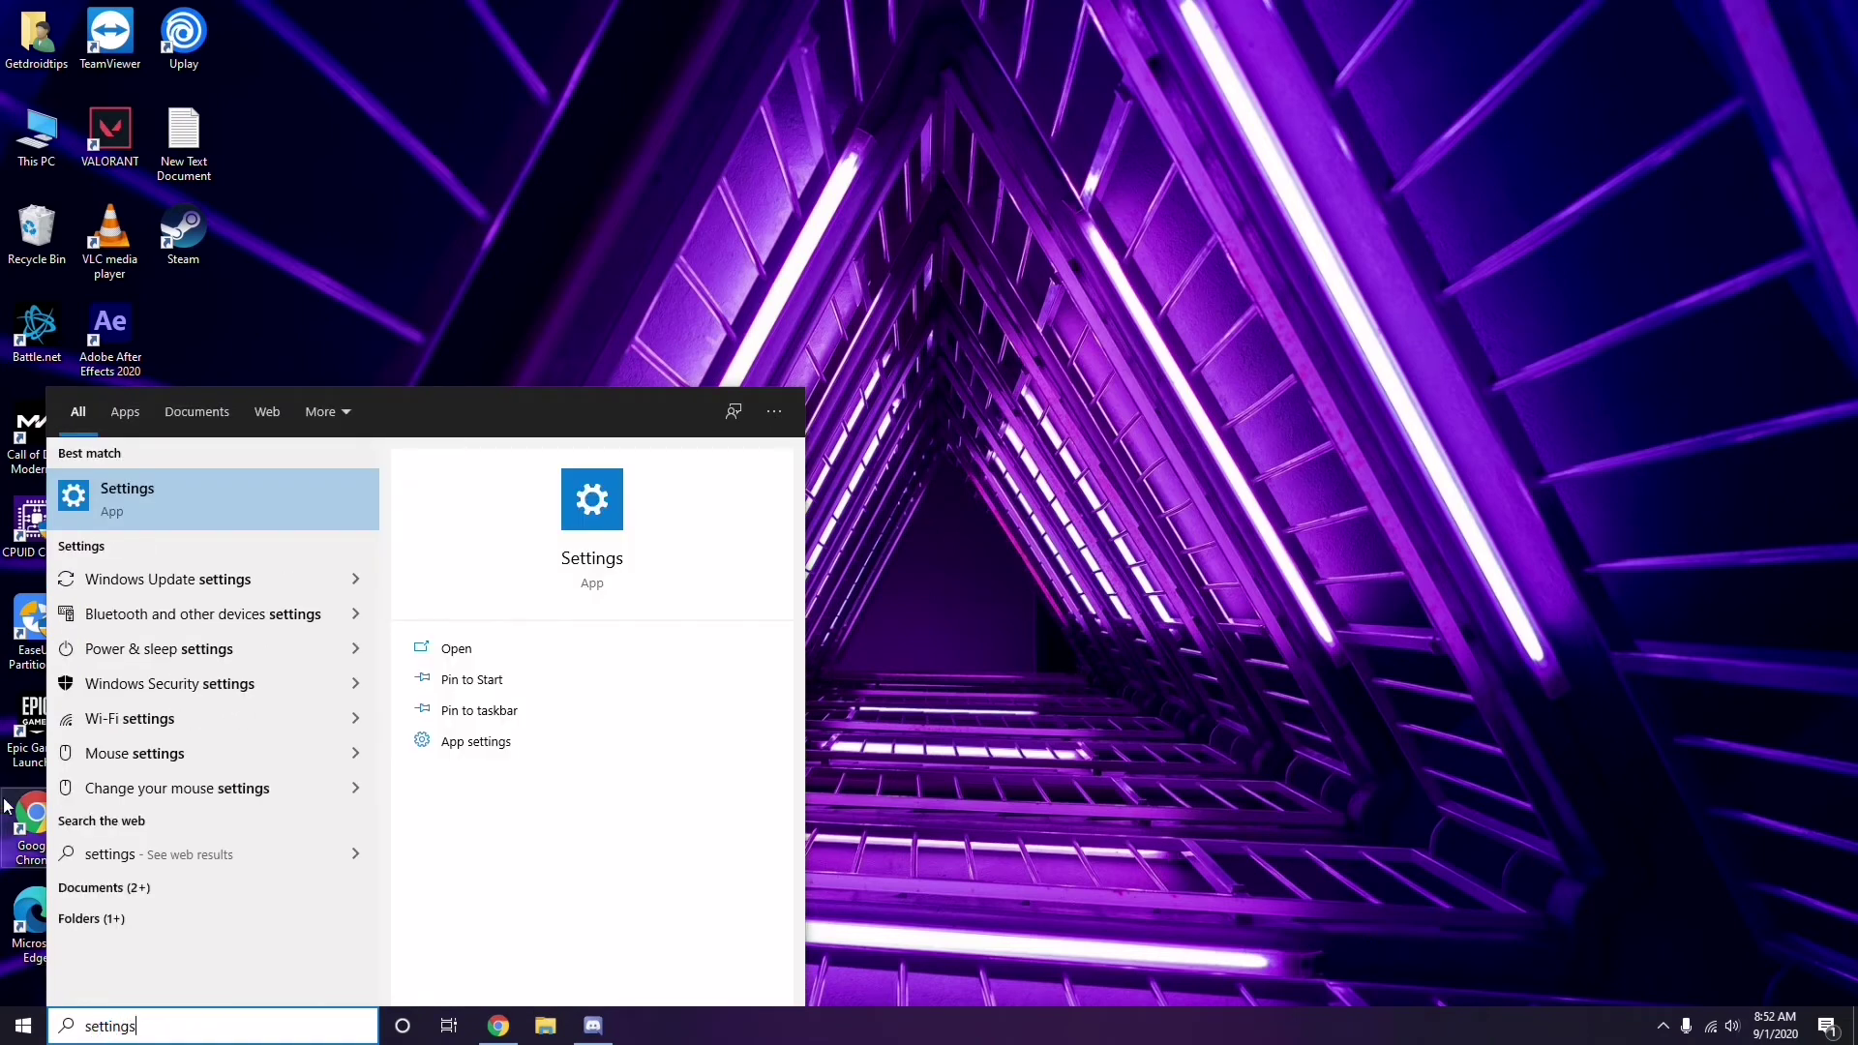
click(205, 504)
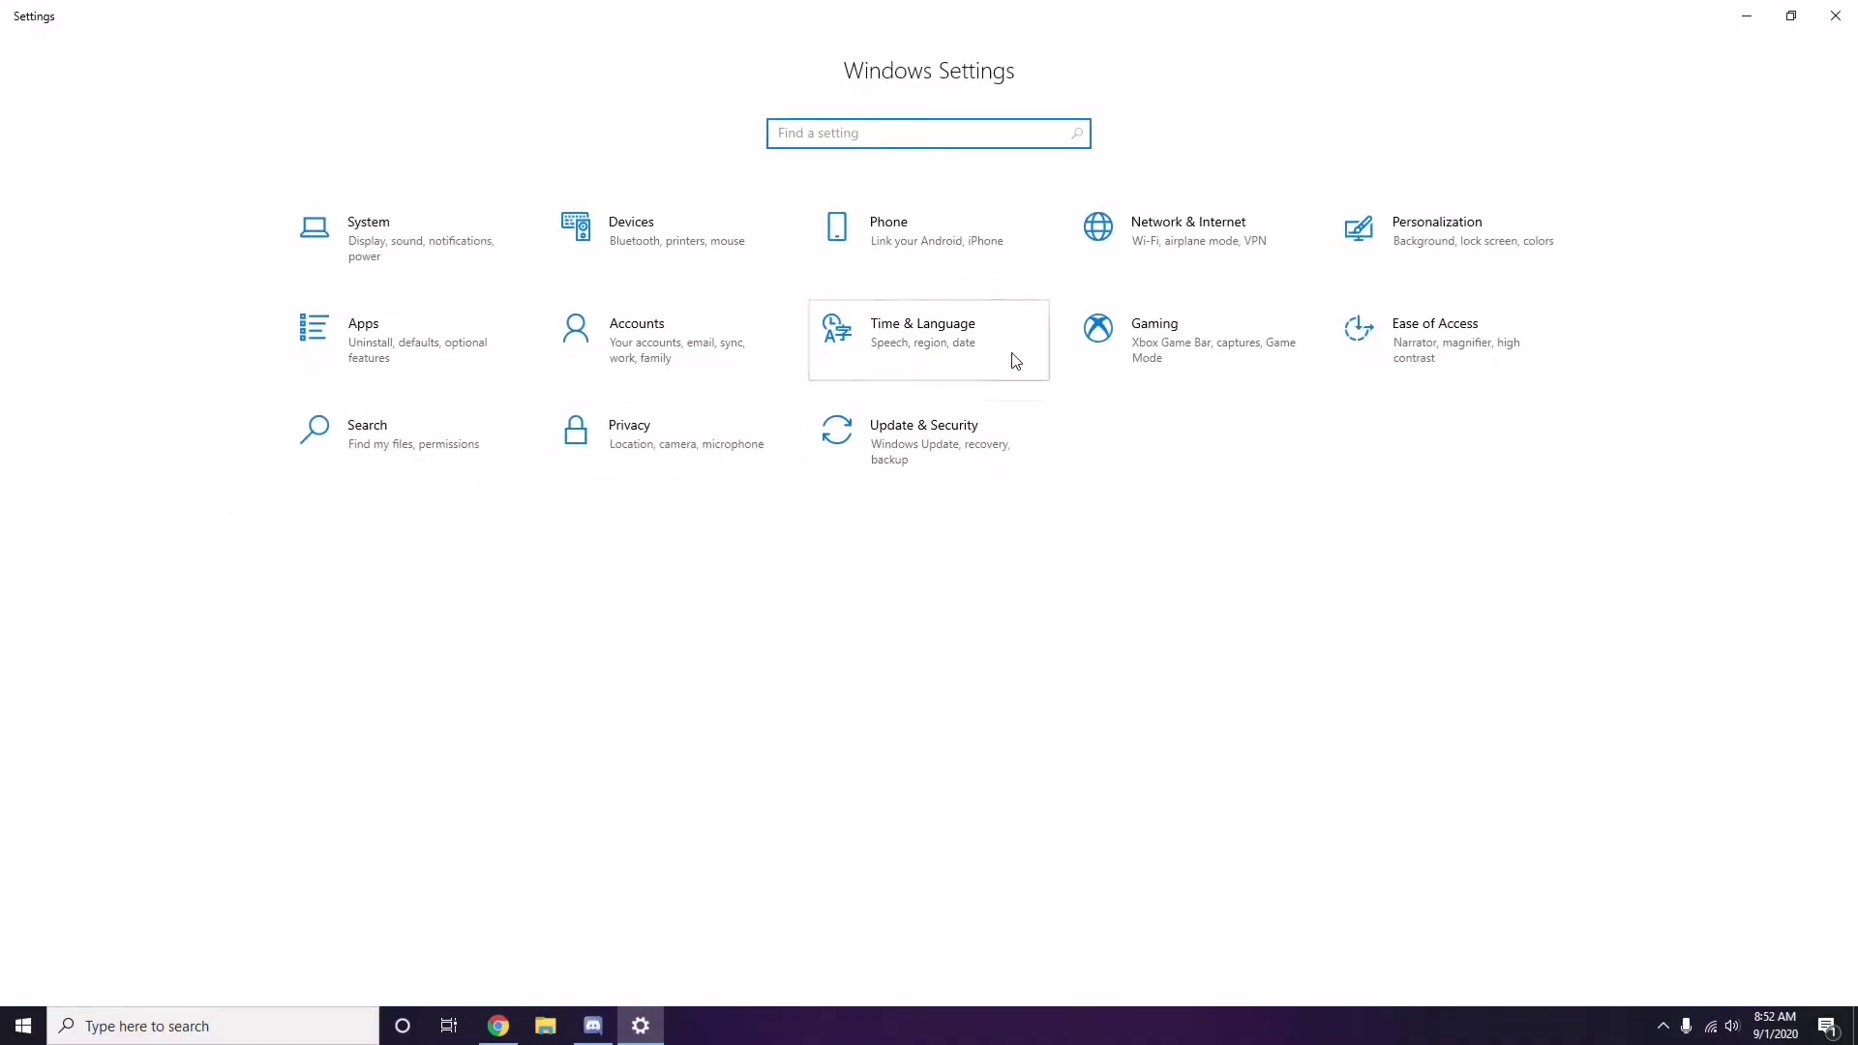
Open the installed updates list from the Windows Update history and show the uninstall option for the x64 update KB2565063.
click(931, 461)
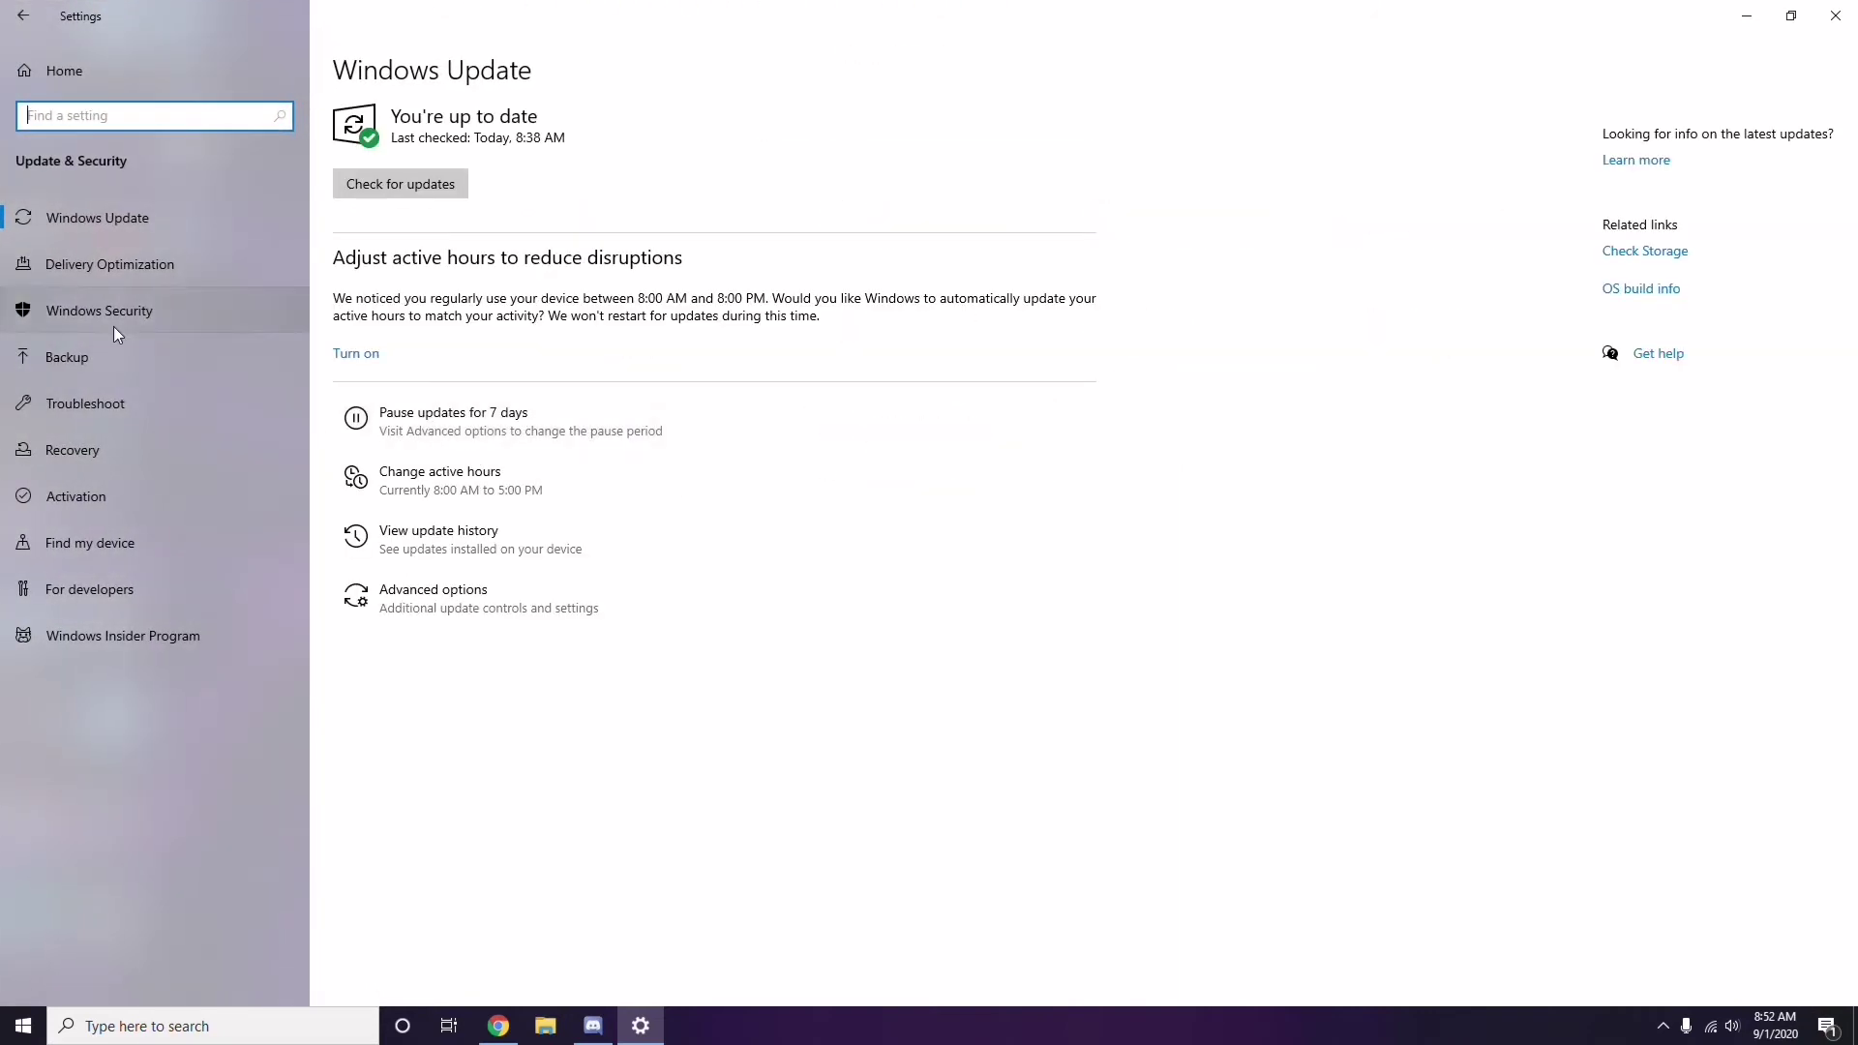
click(440, 538)
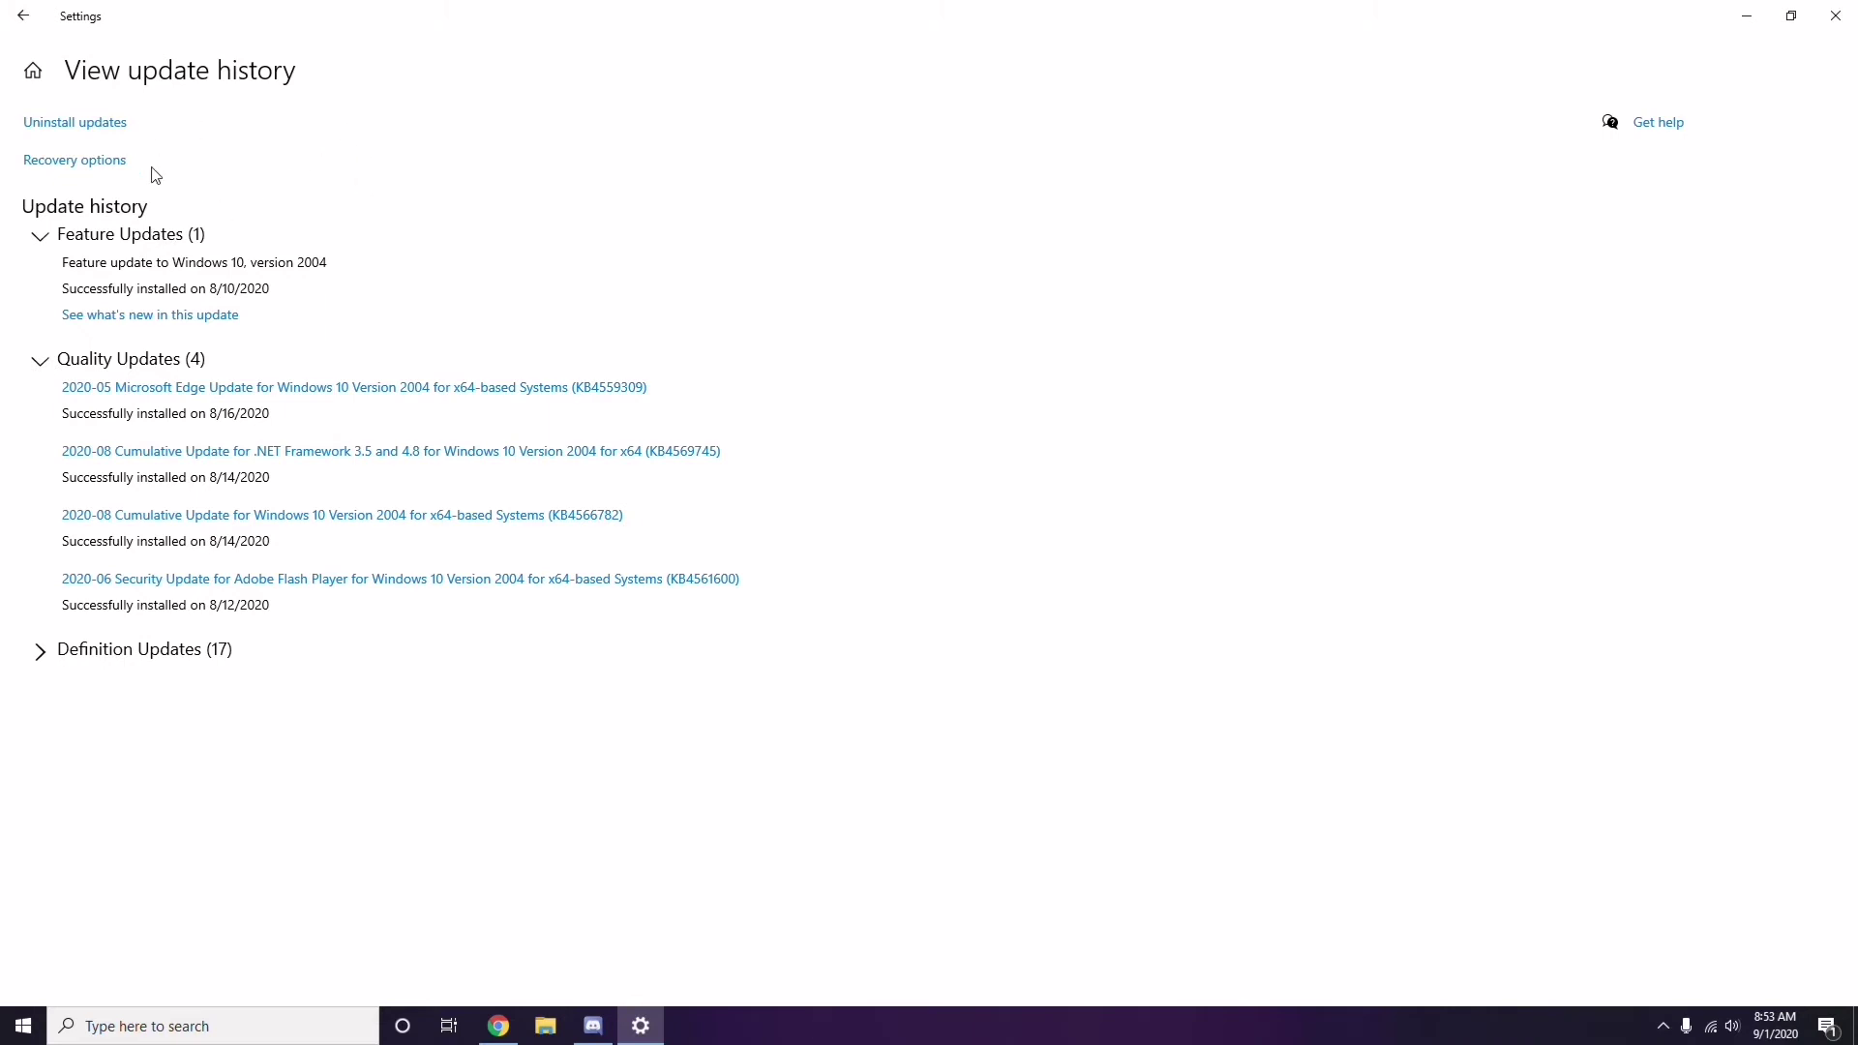
click(93, 130)
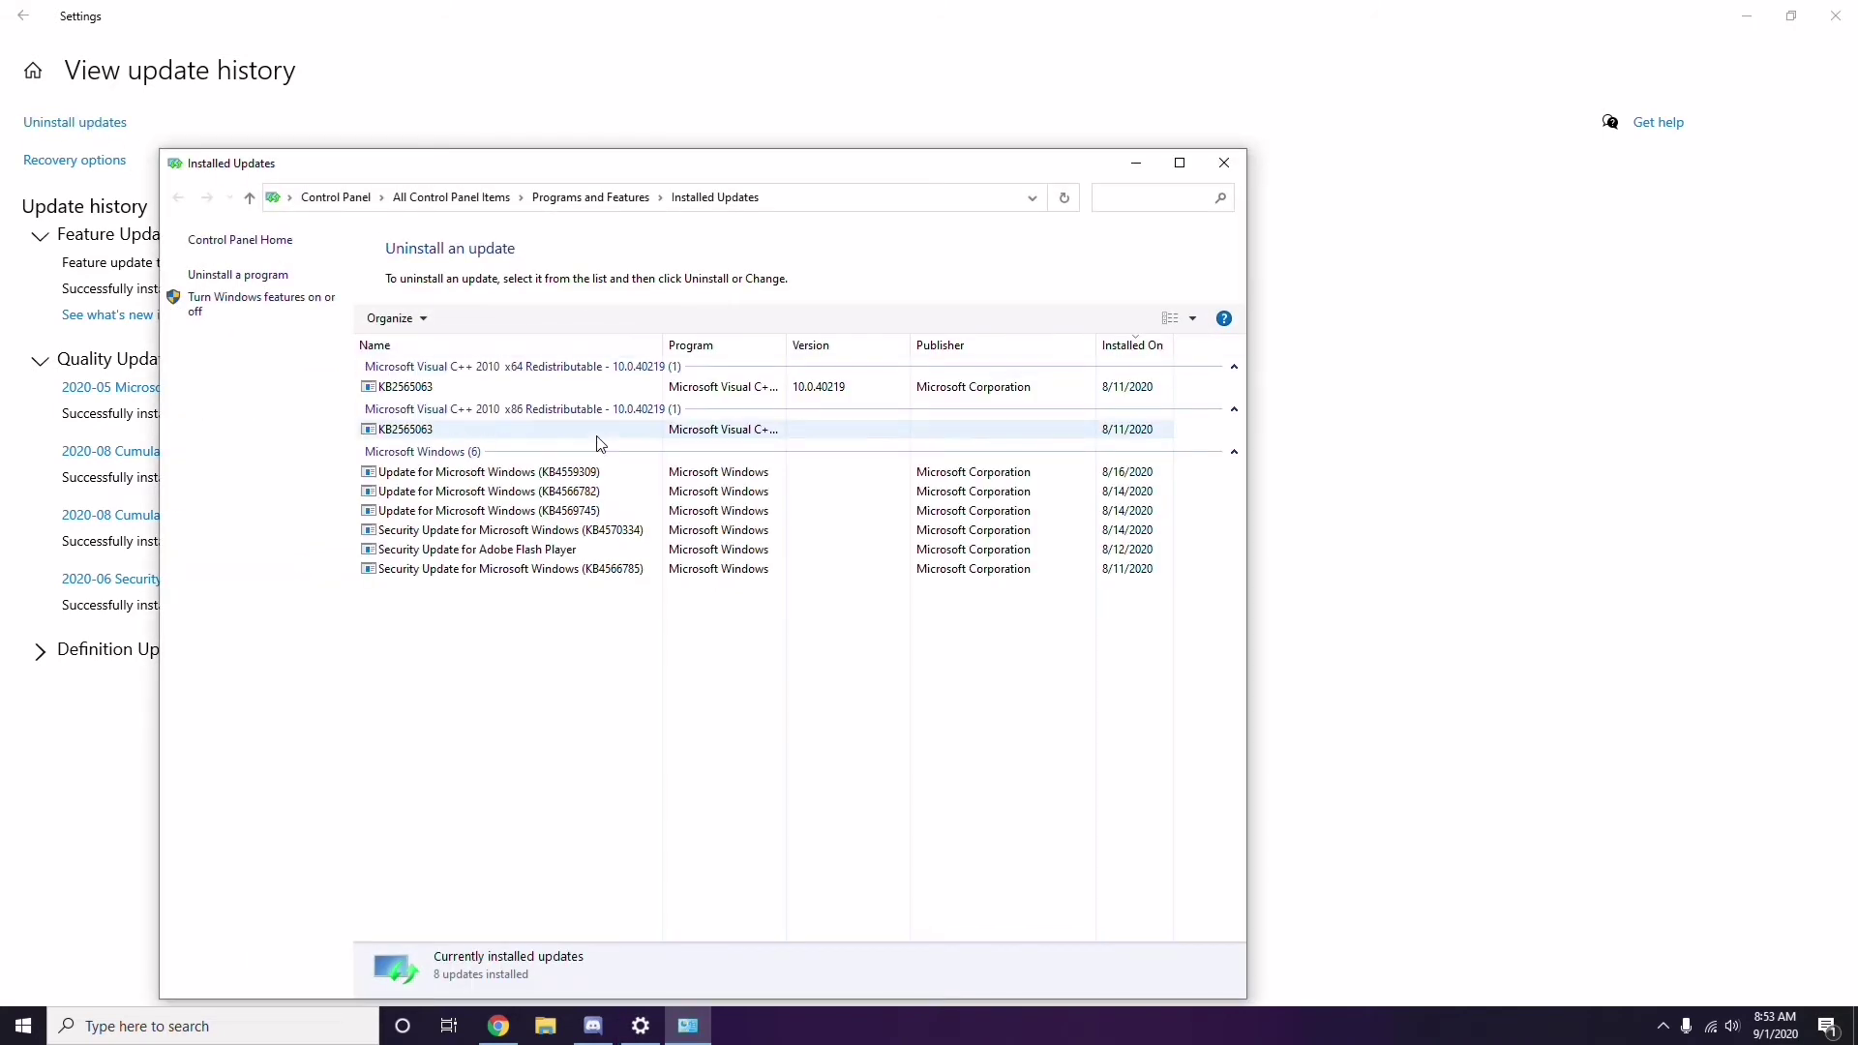
right_click(424, 390)
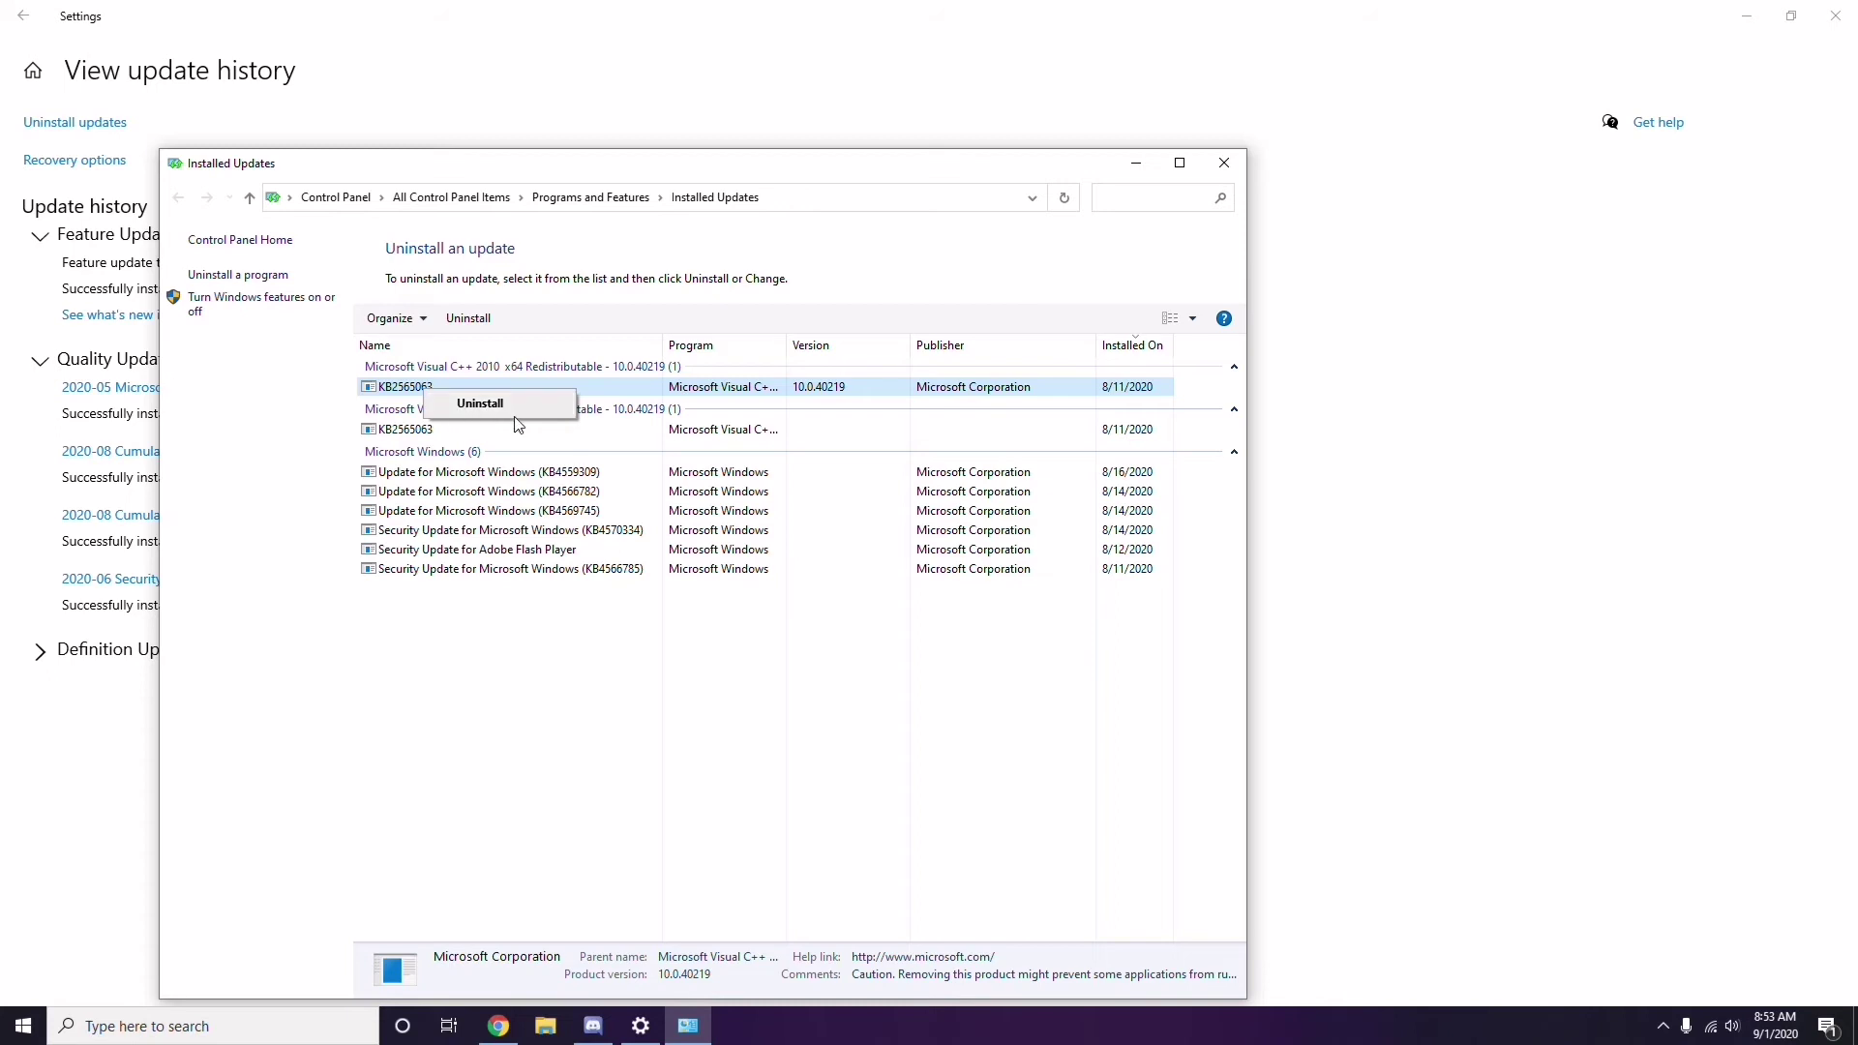
click(1277, 377)
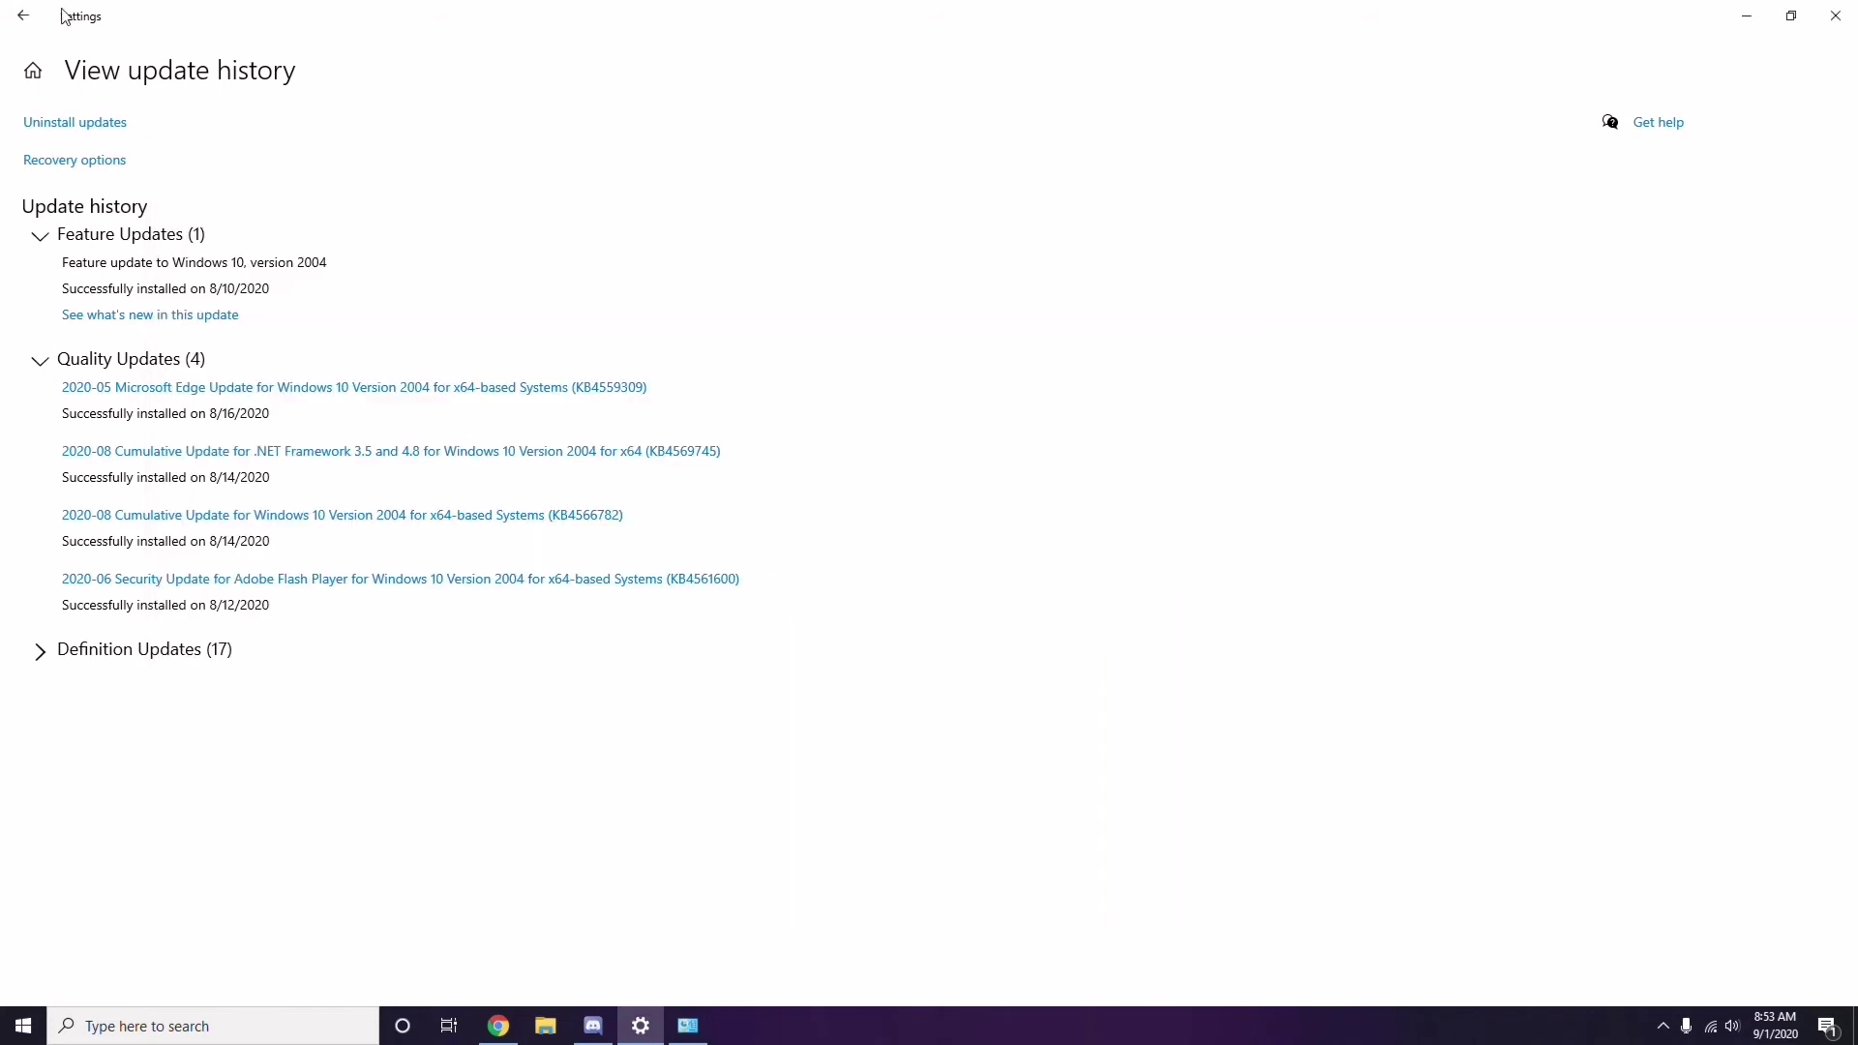
Return to the main Windows Settings page, and close both Settings and the Installed Updates window.
click(32, 26)
click(29, 21)
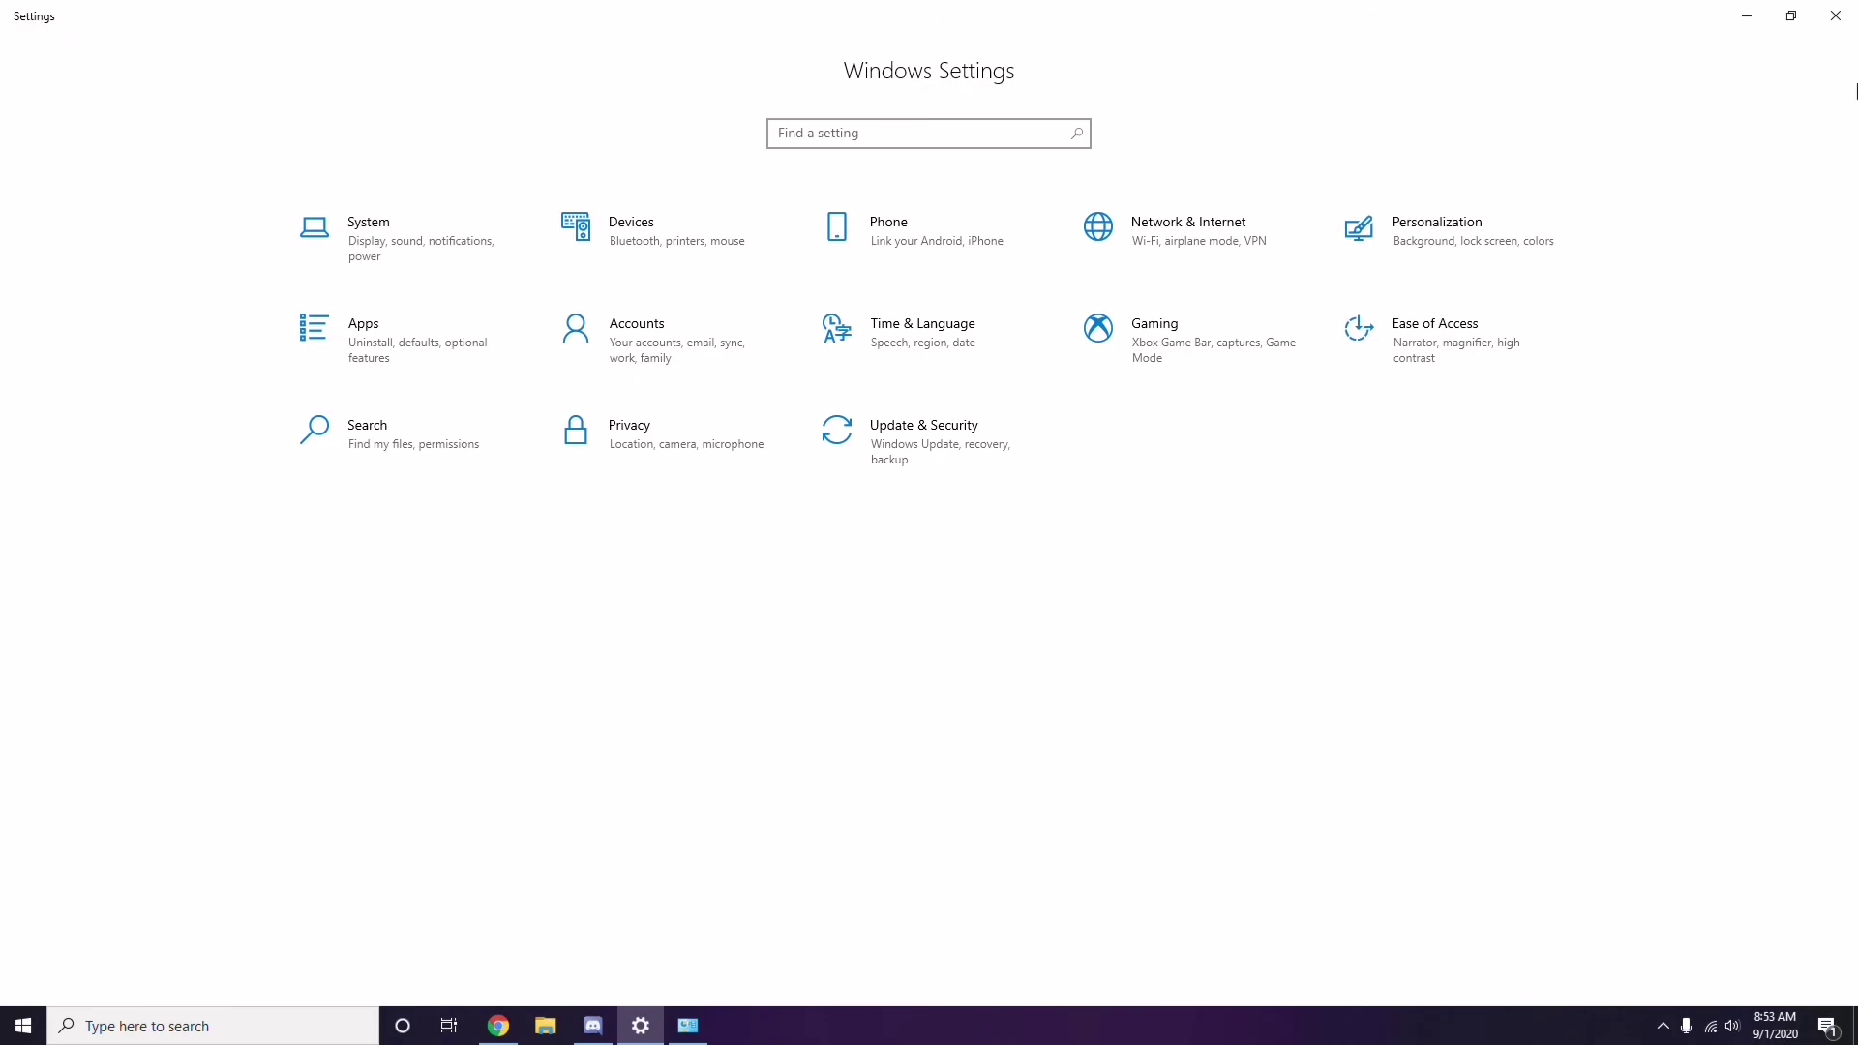
click(1834, 18)
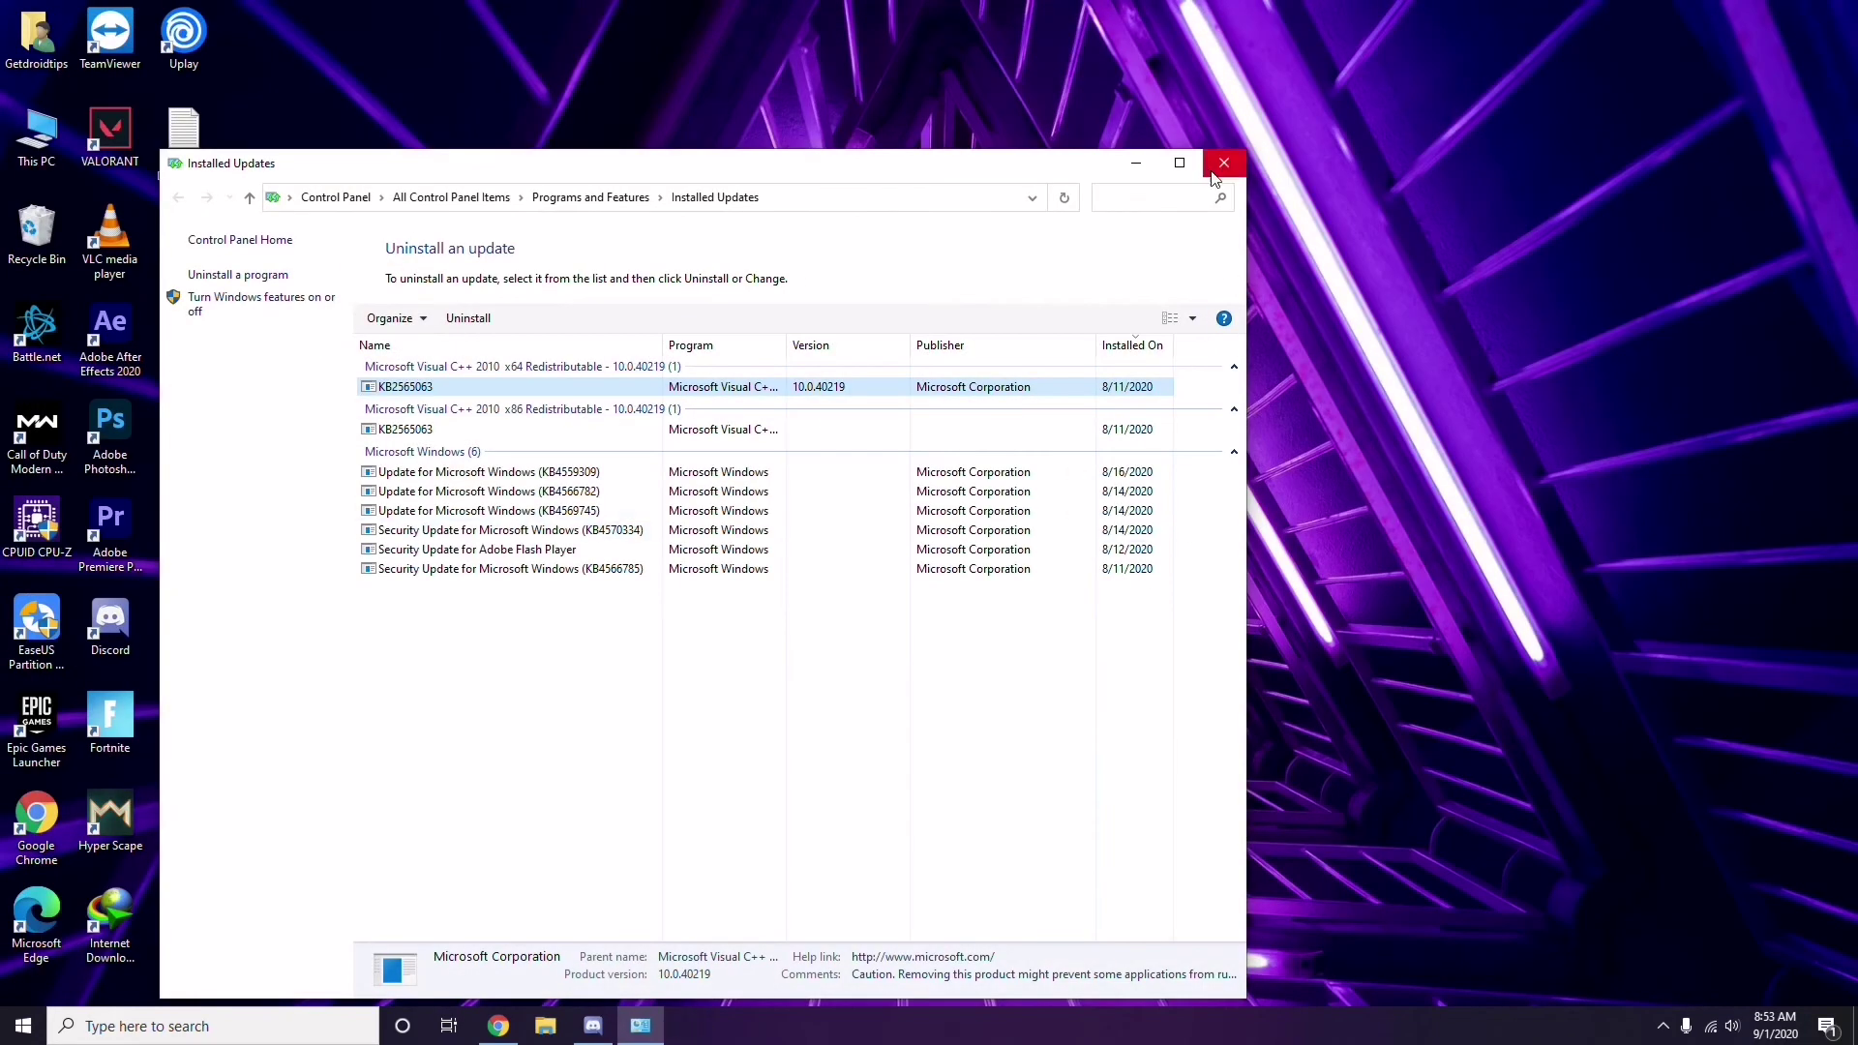
click(1221, 160)
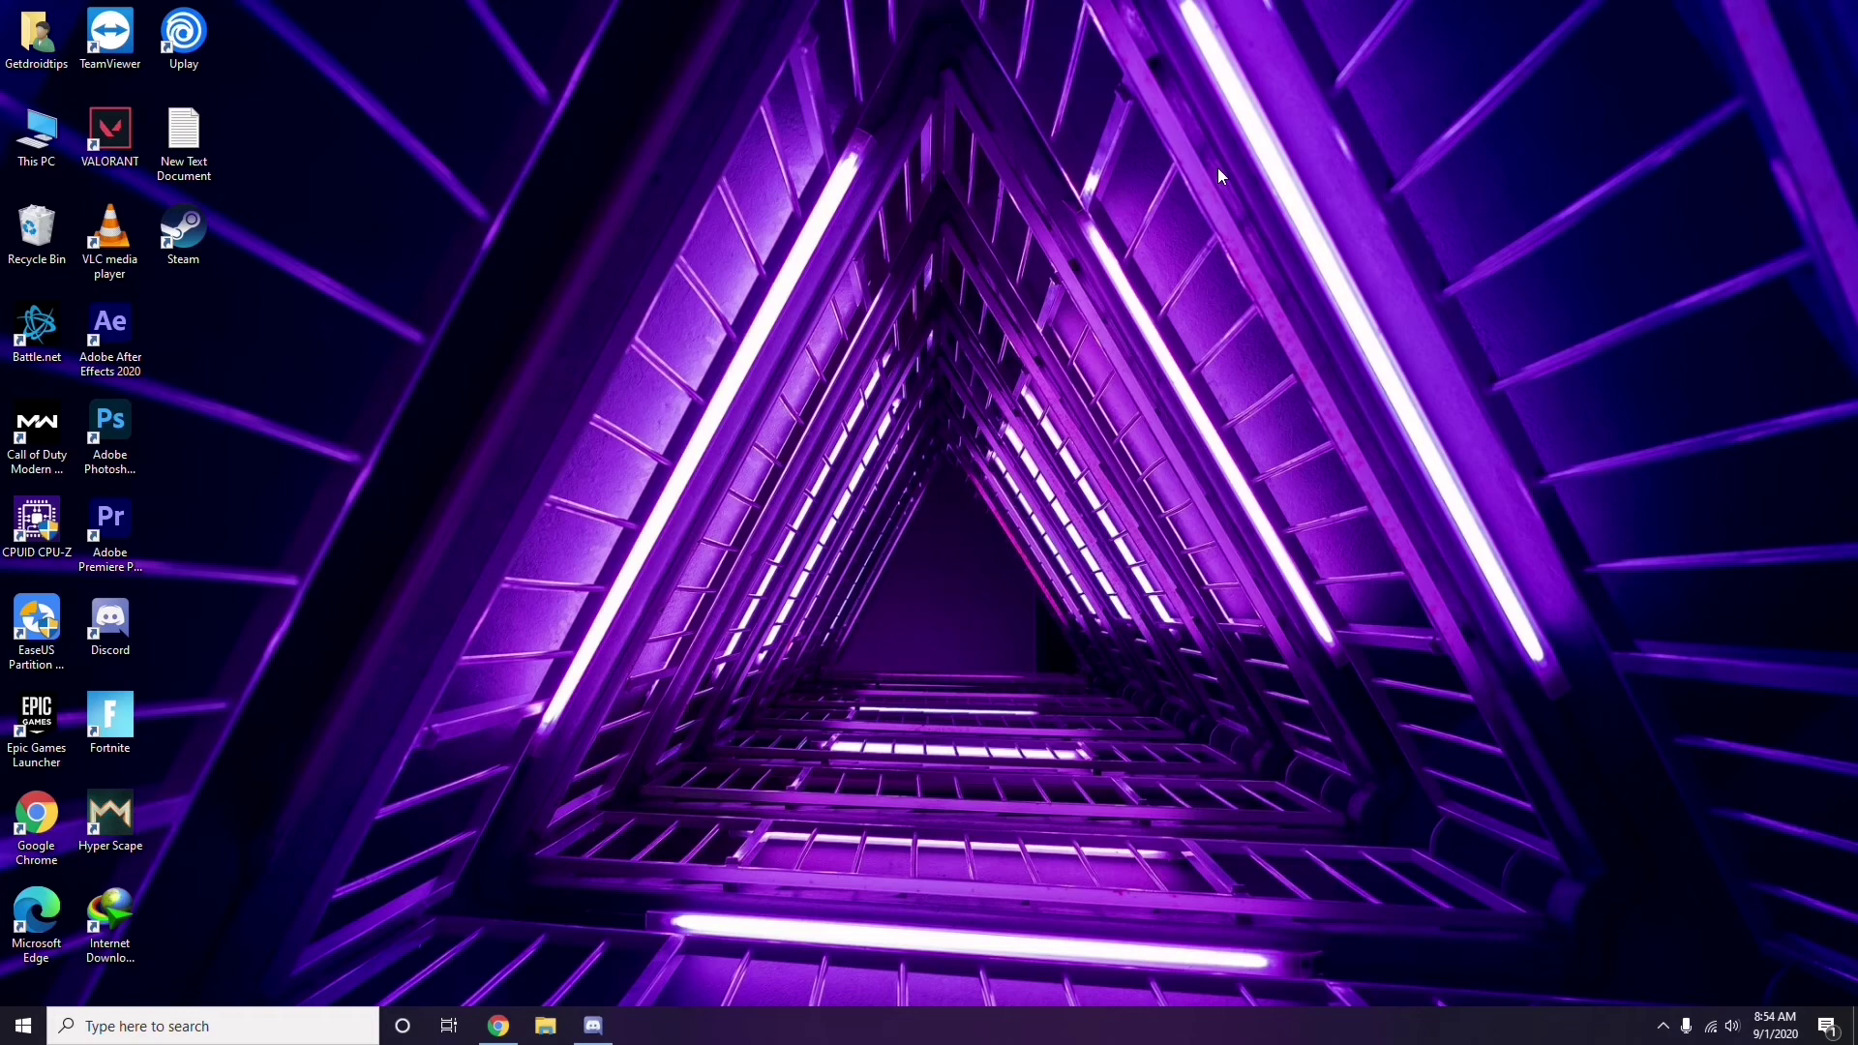
Open the user's temporary files folder by running %temp%.
key(super+r)
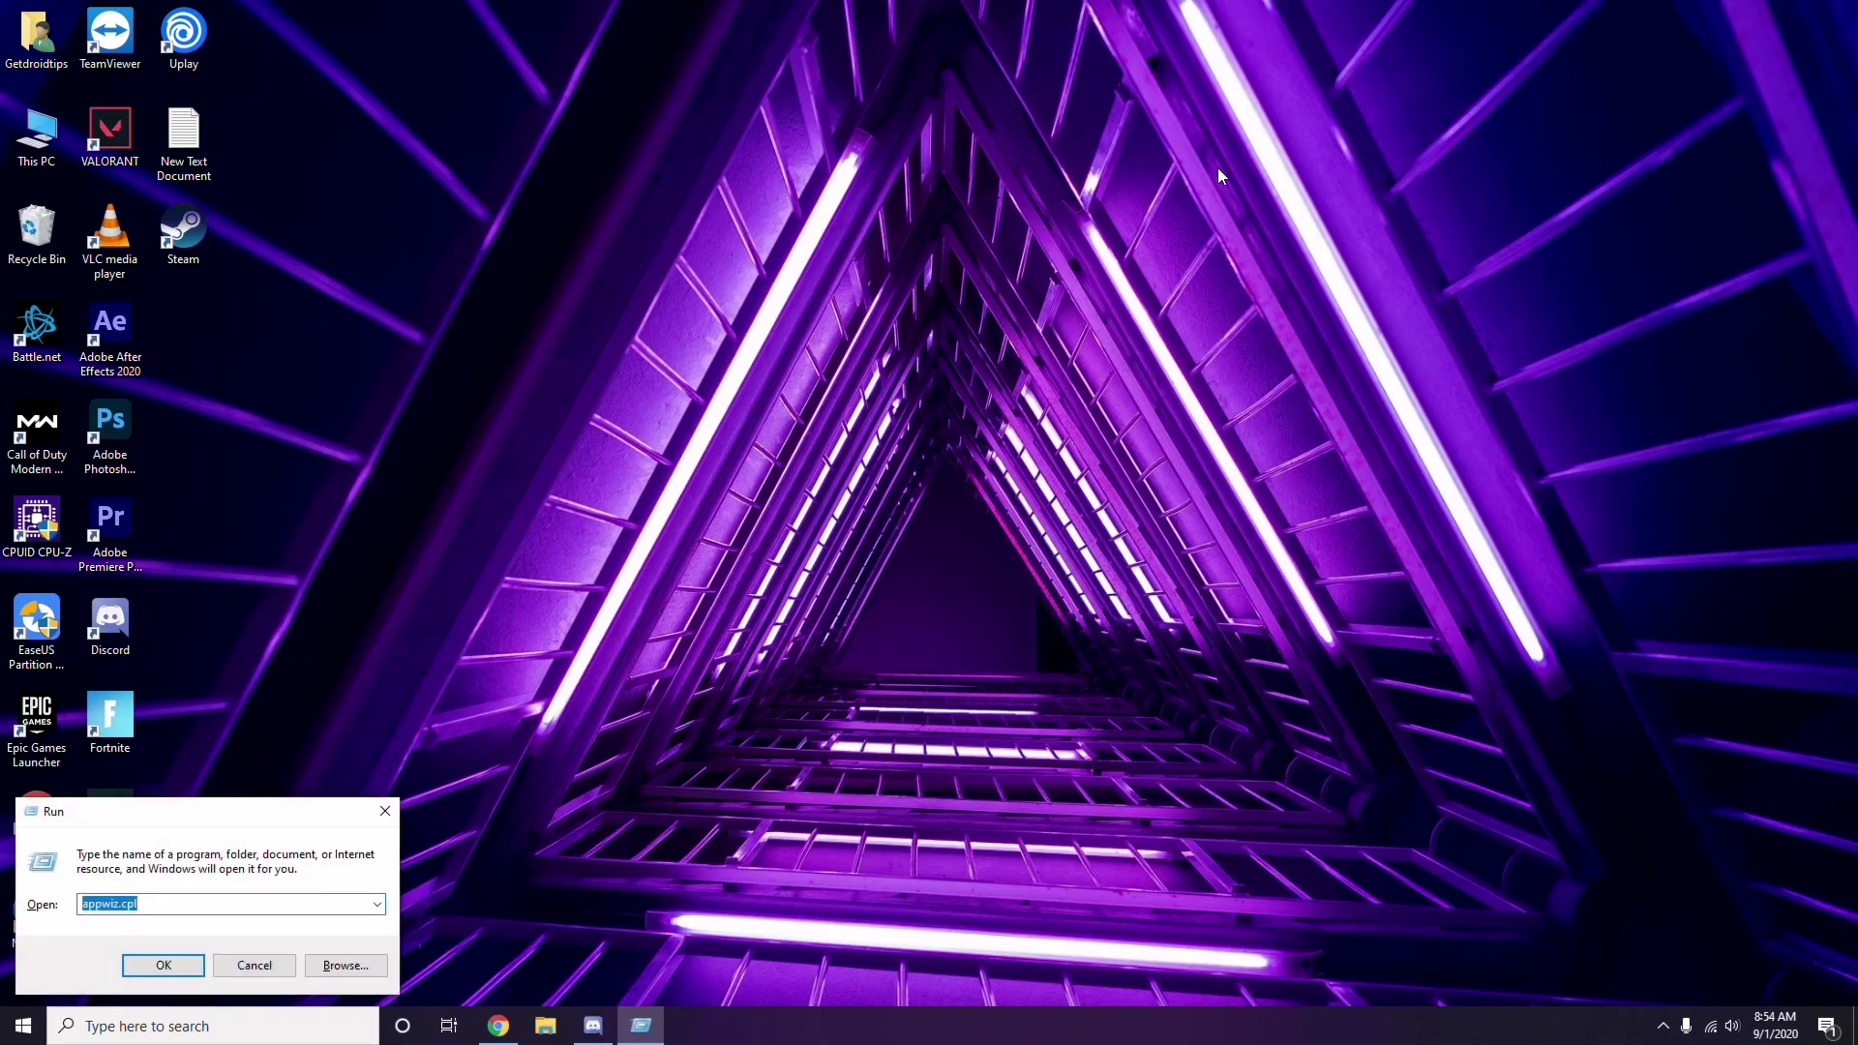
key(BackSpace)
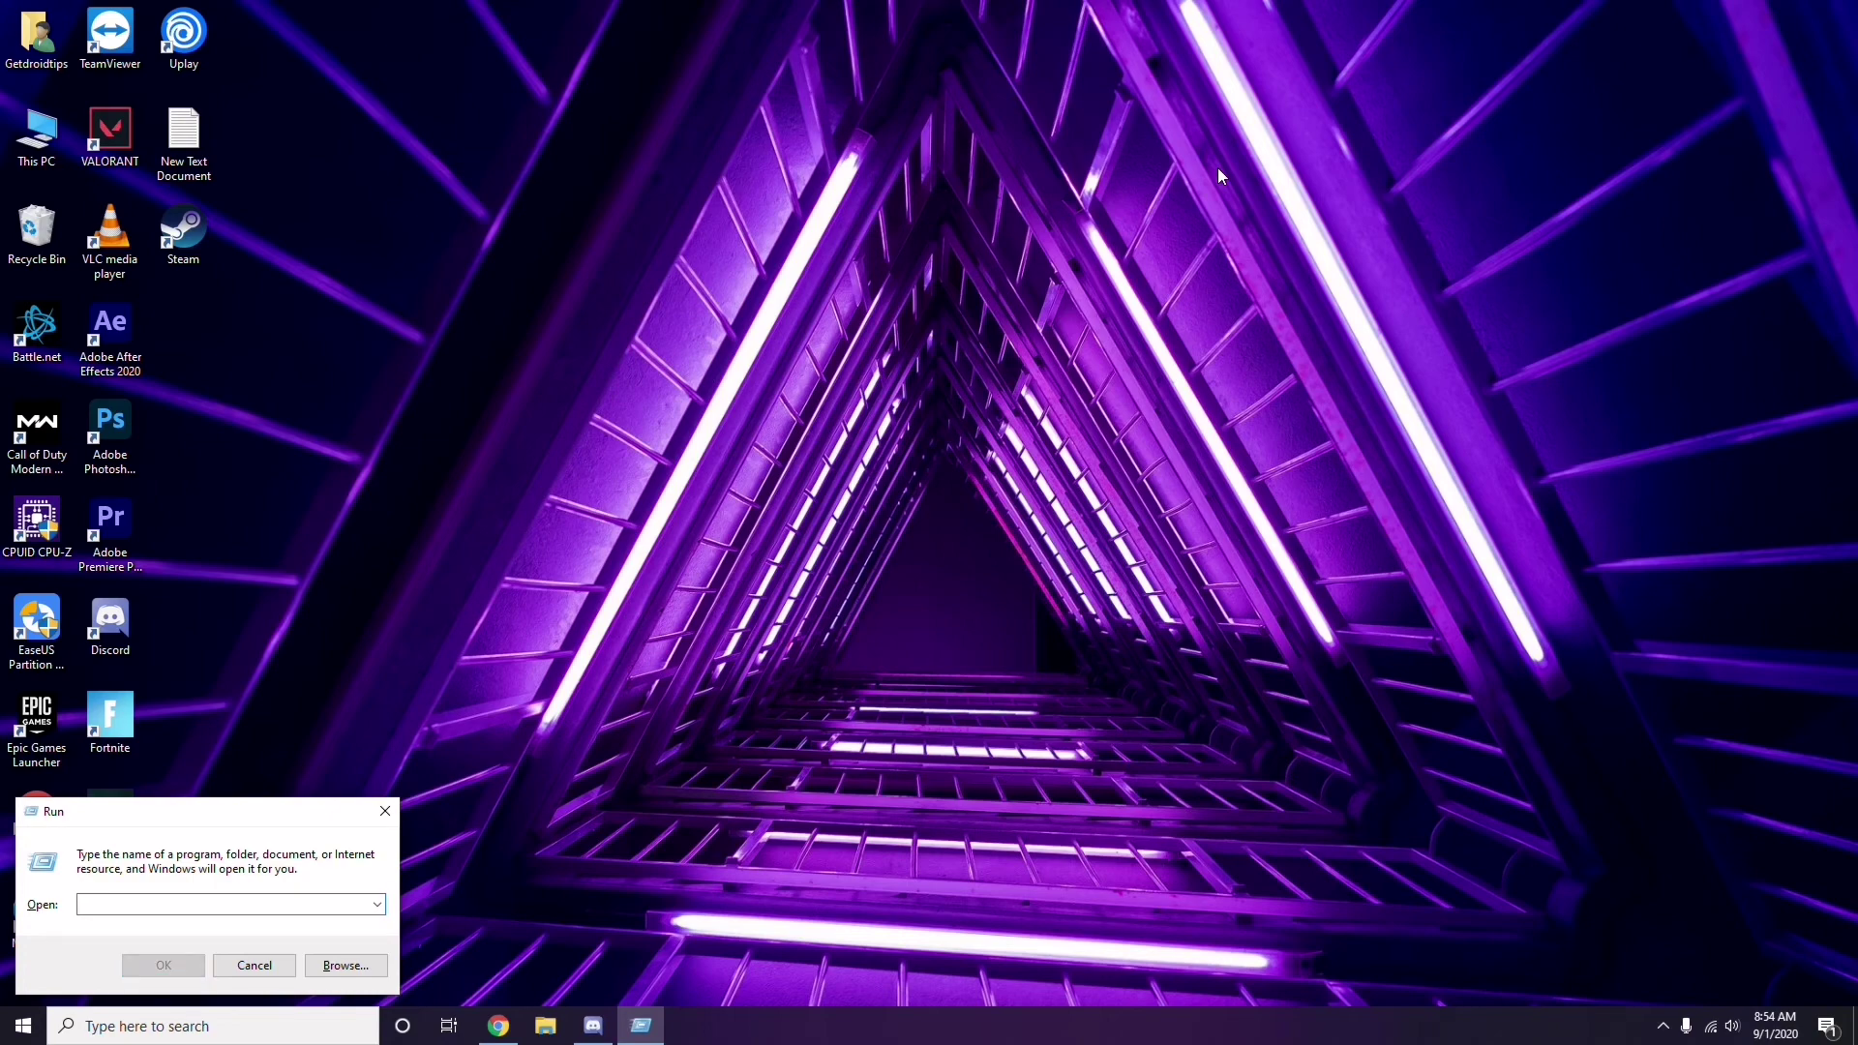
text(%)
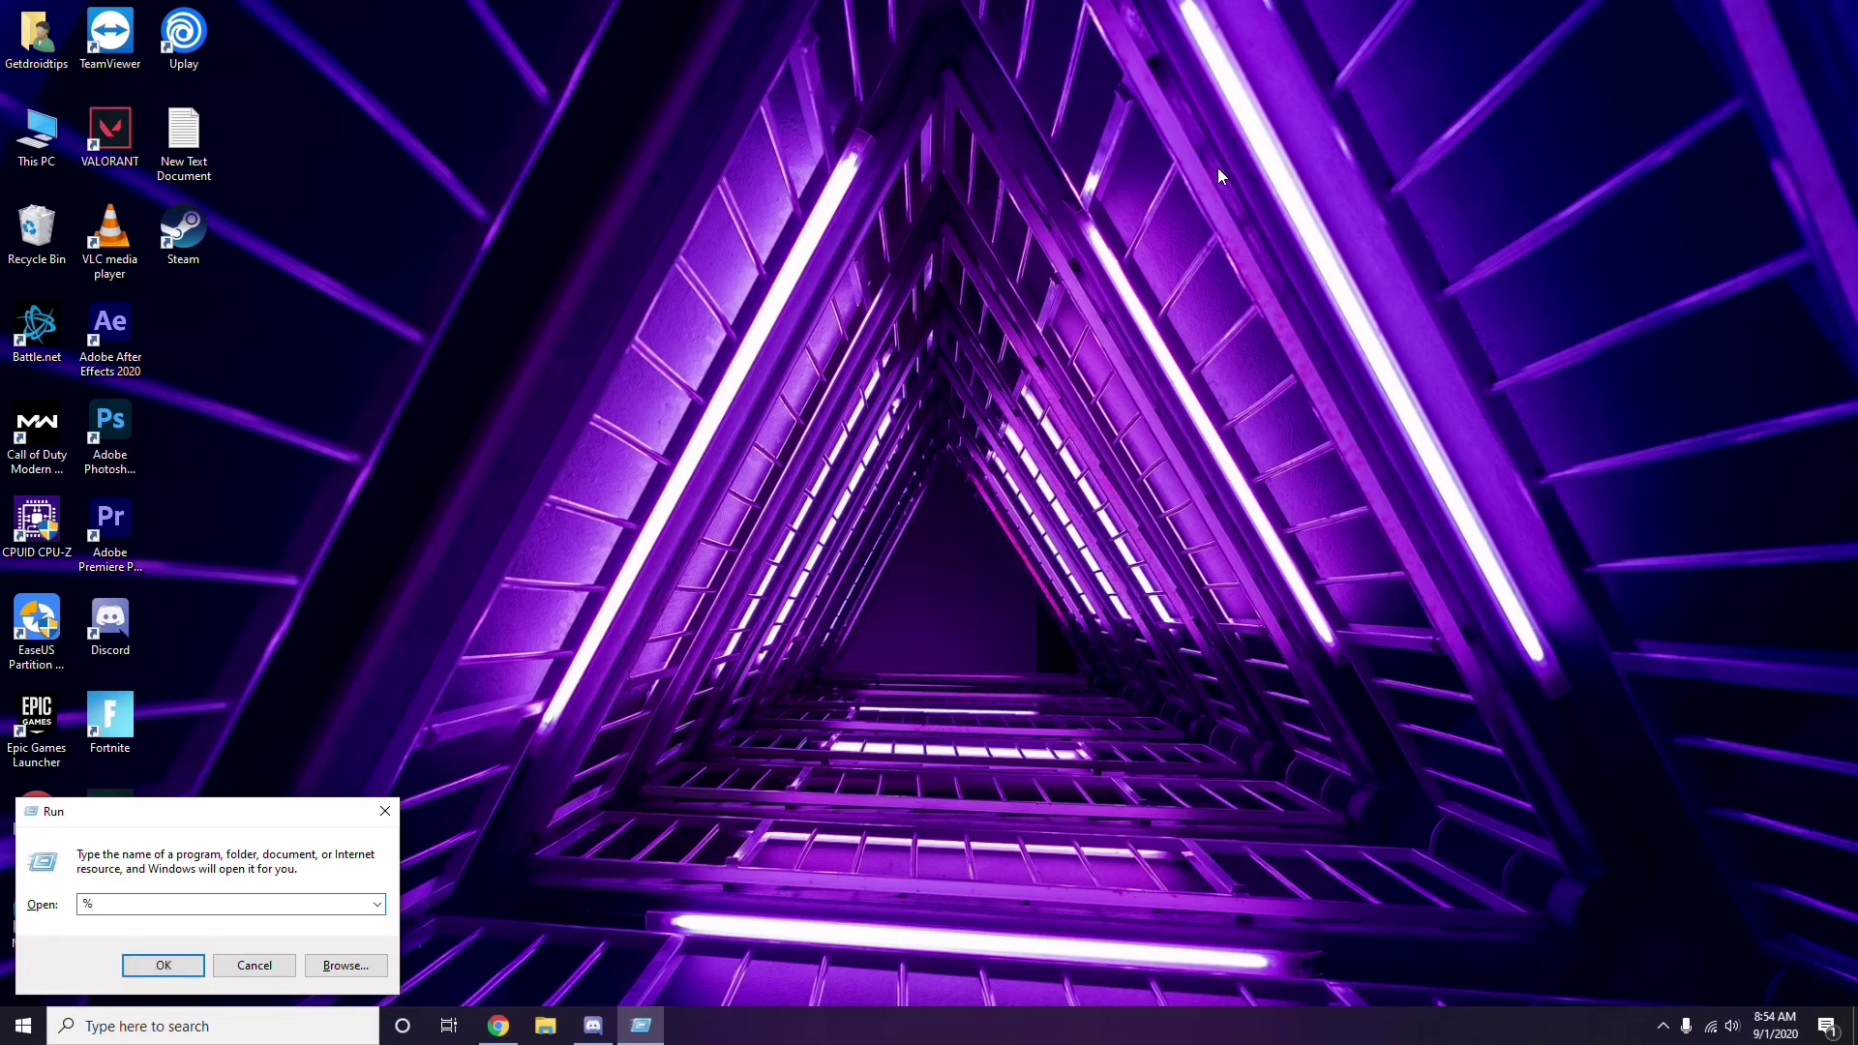
text(temp%)
click(165, 967)
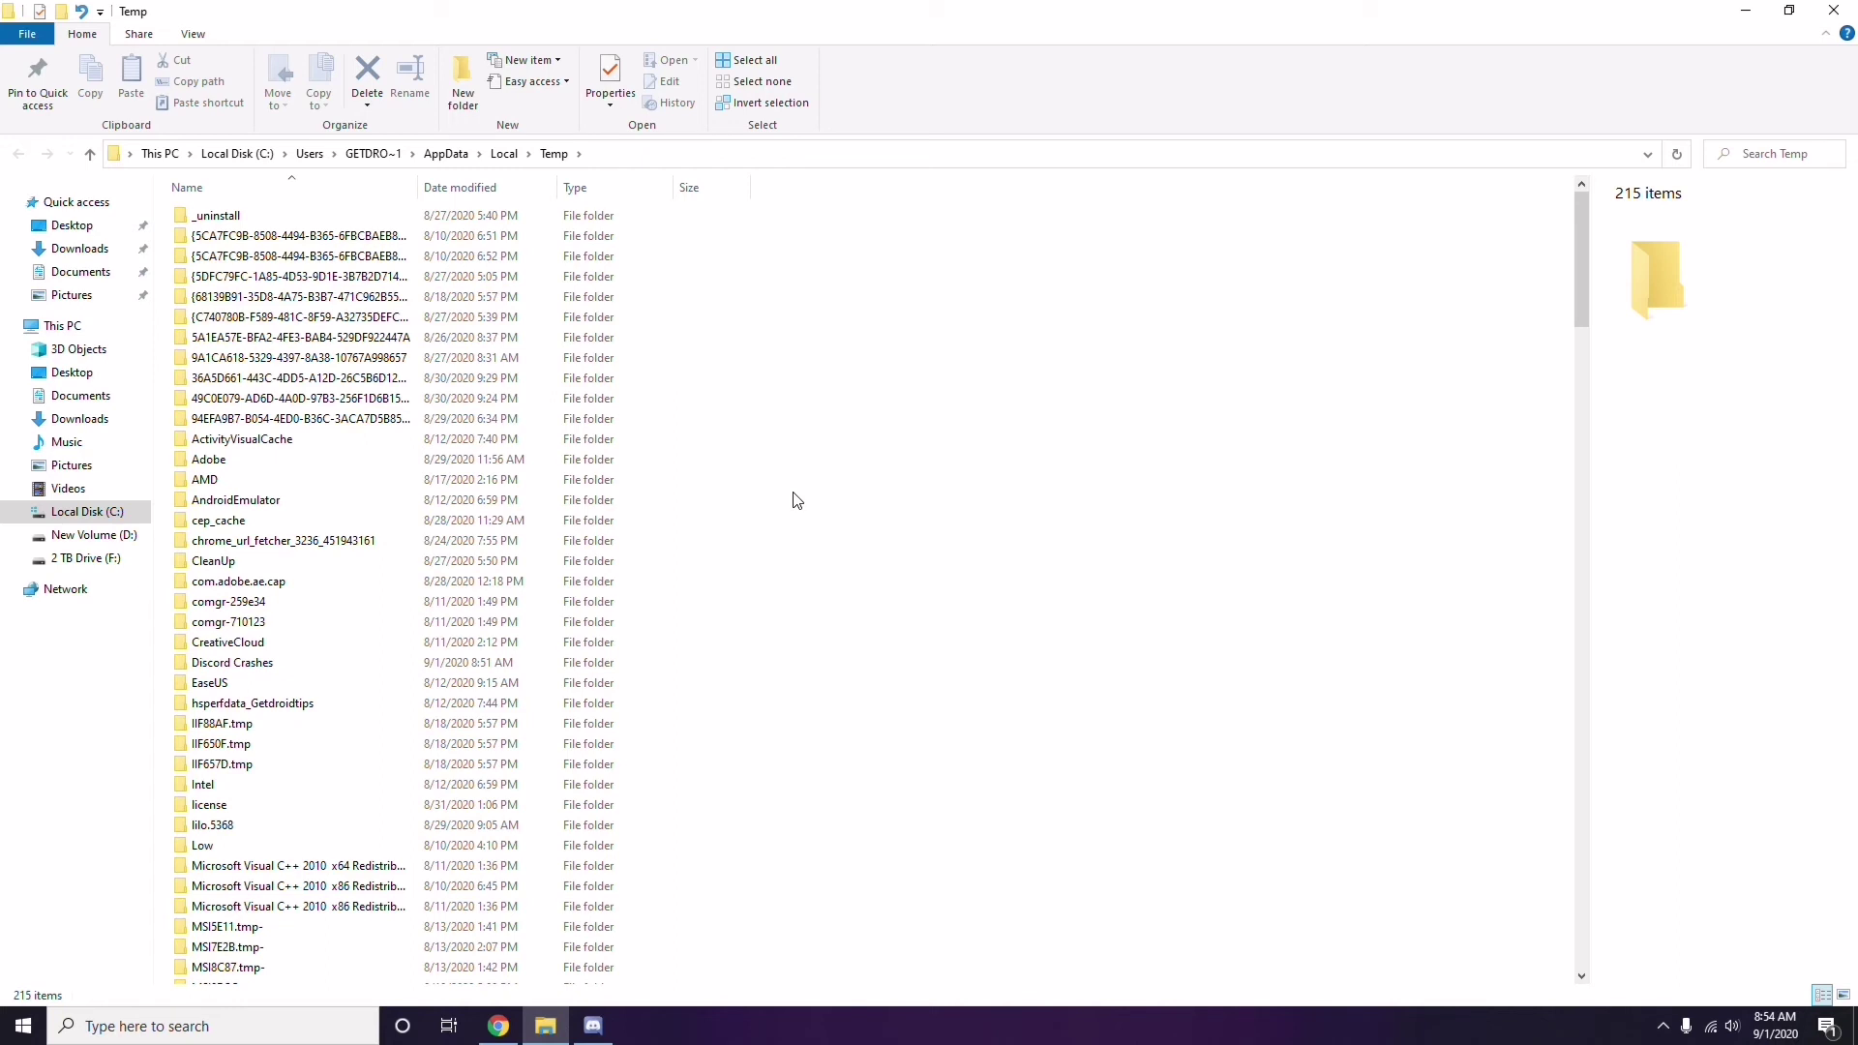
Select all items in the Temp folder, clear the selection, and close the folder to return to a refreshed desktop.
key(ctrl+a)
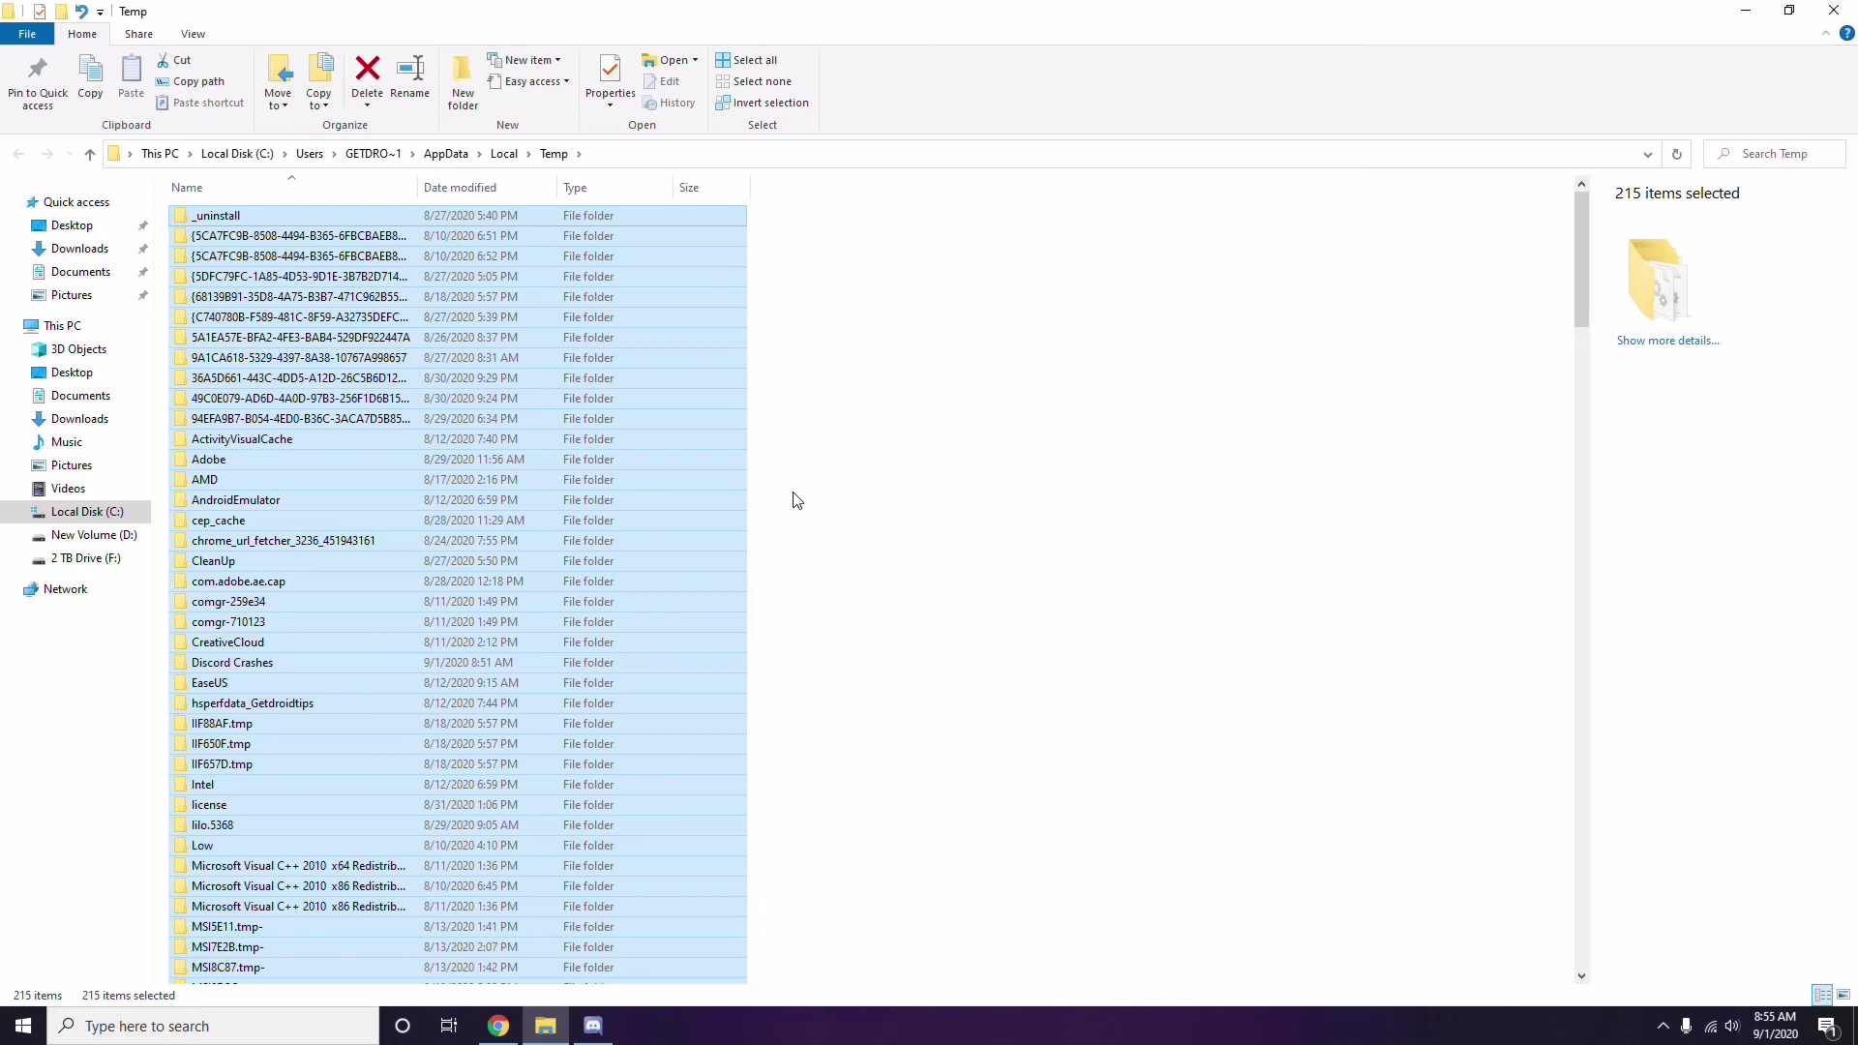
click(898, 495)
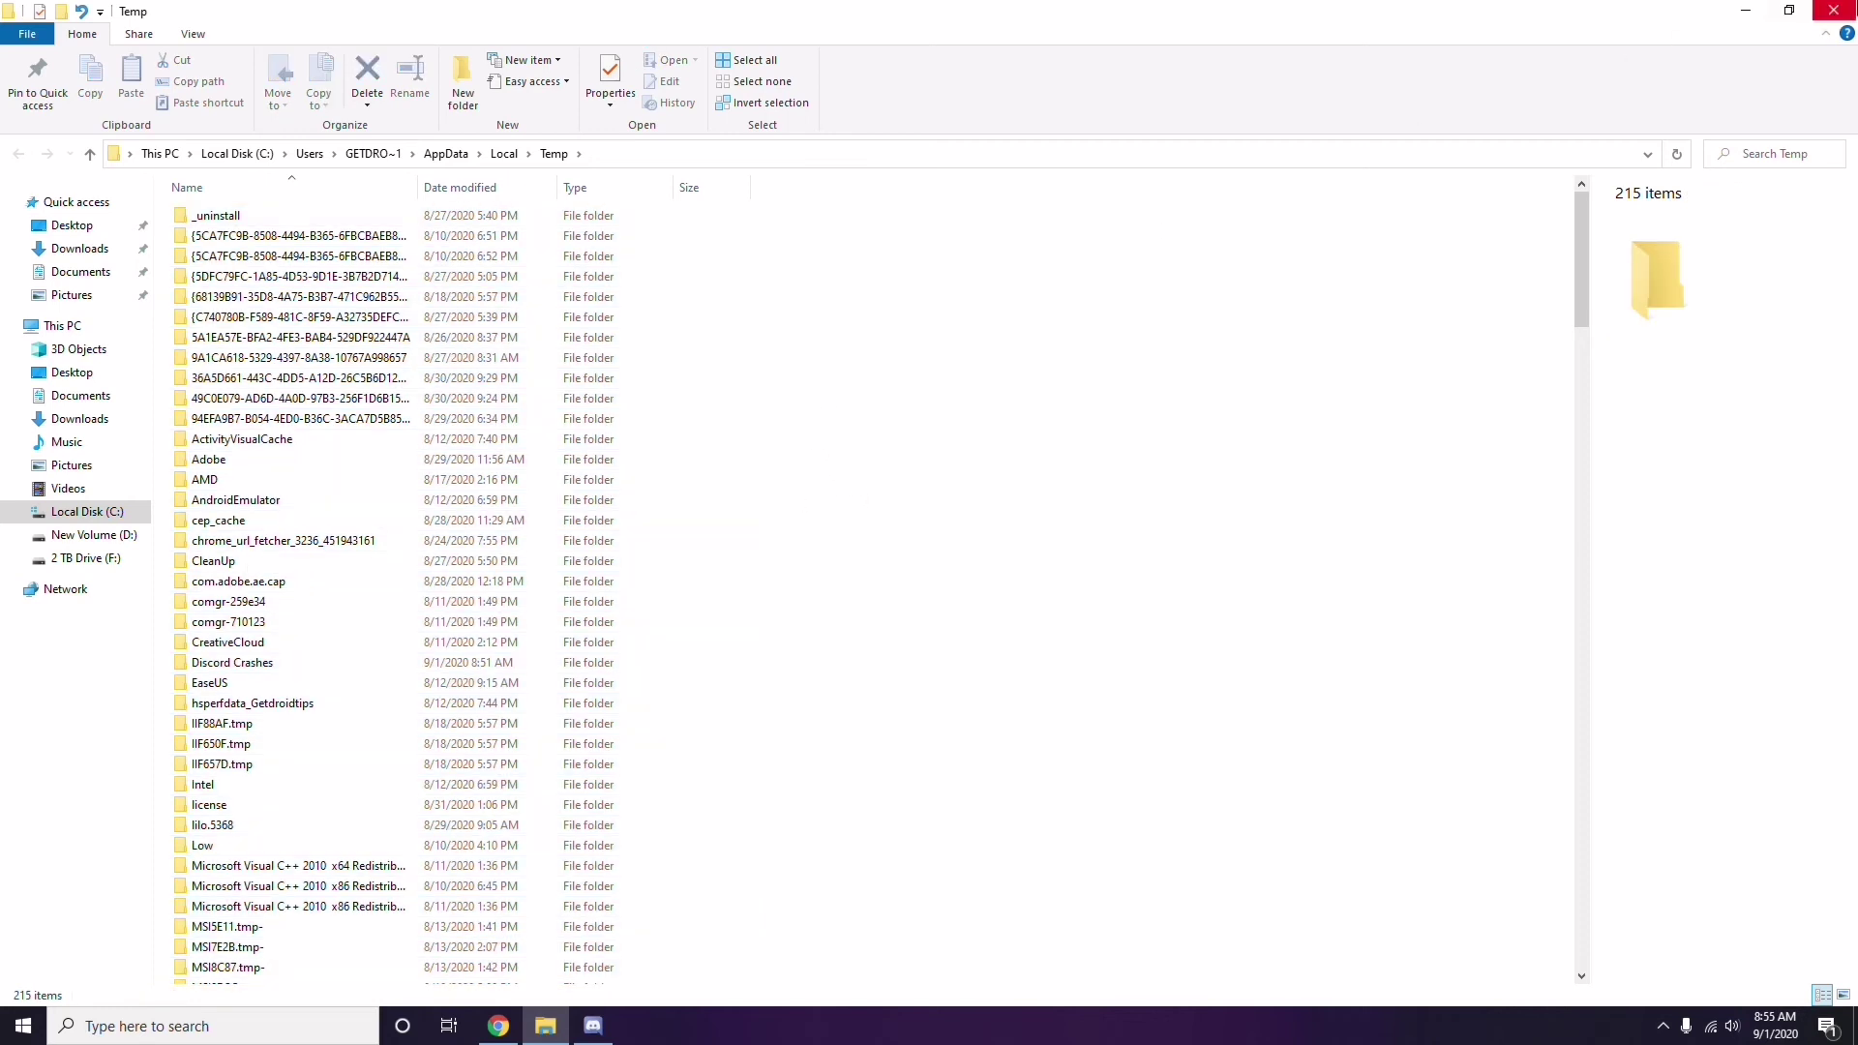
click(1833, 12)
right_click(714, 285)
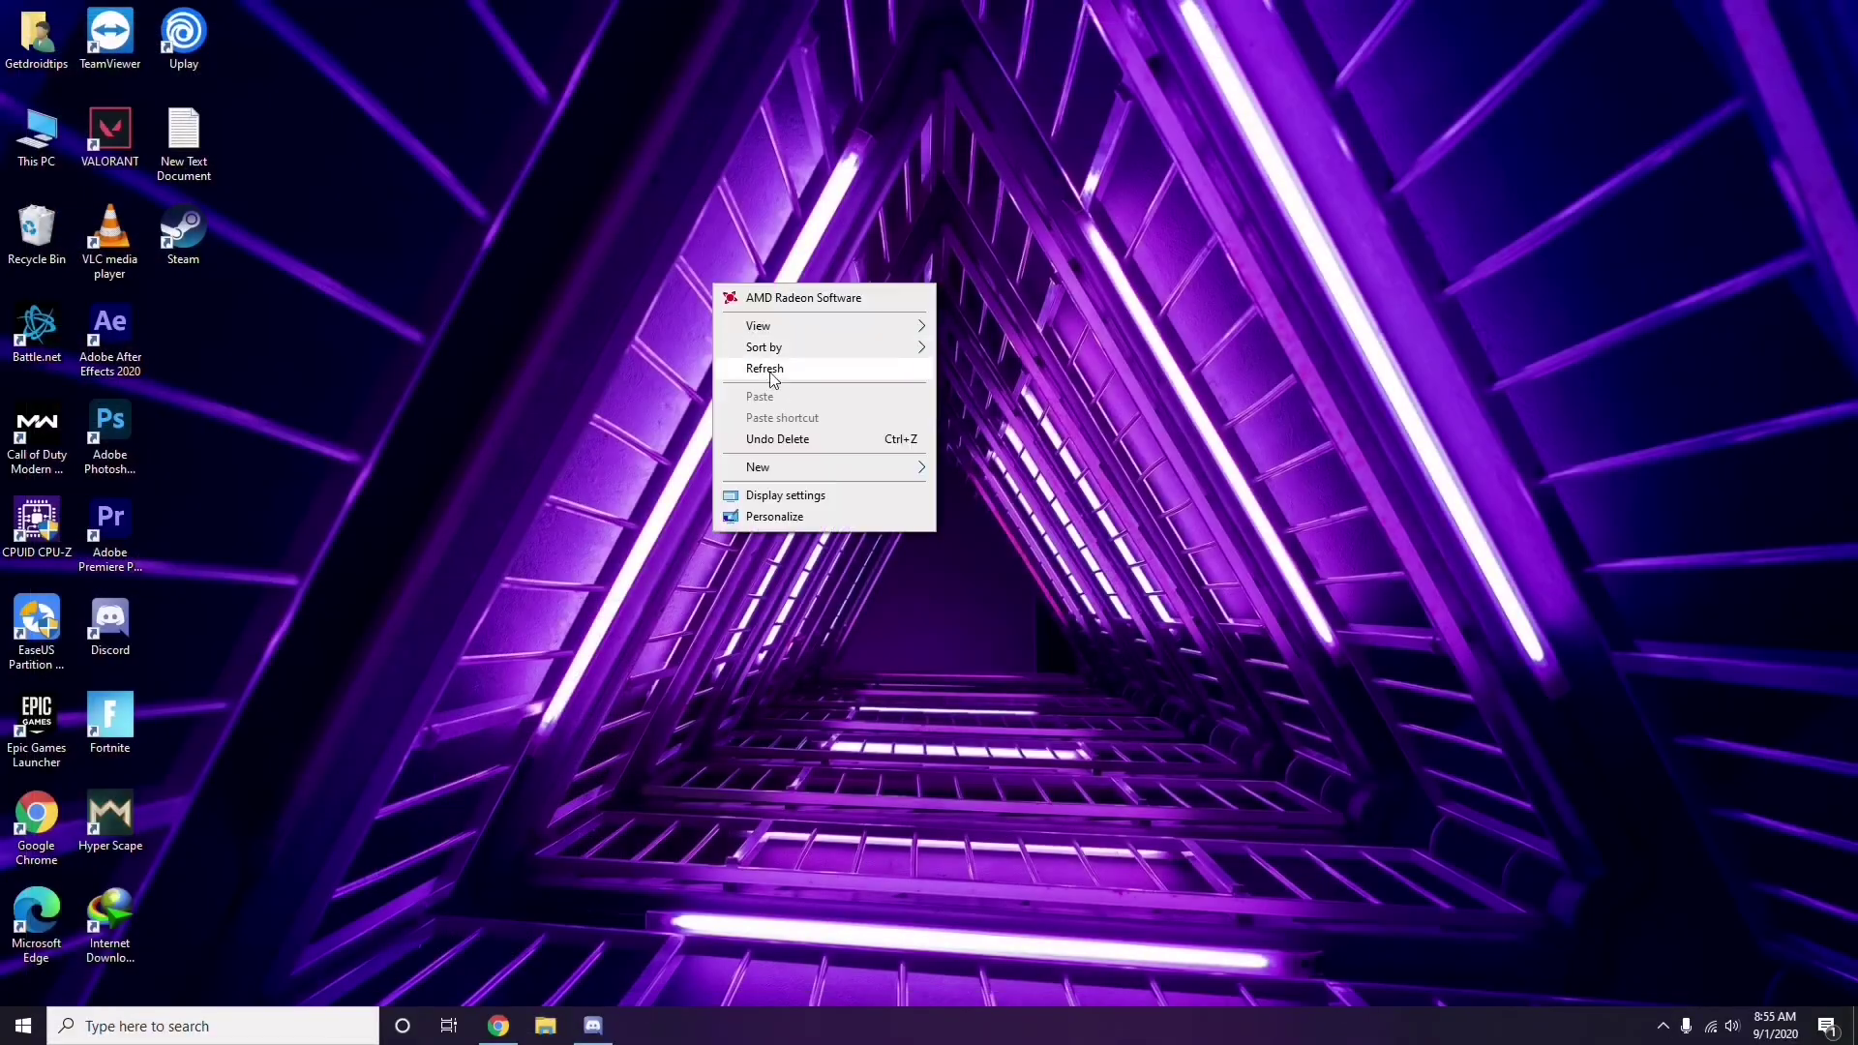
click(773, 370)
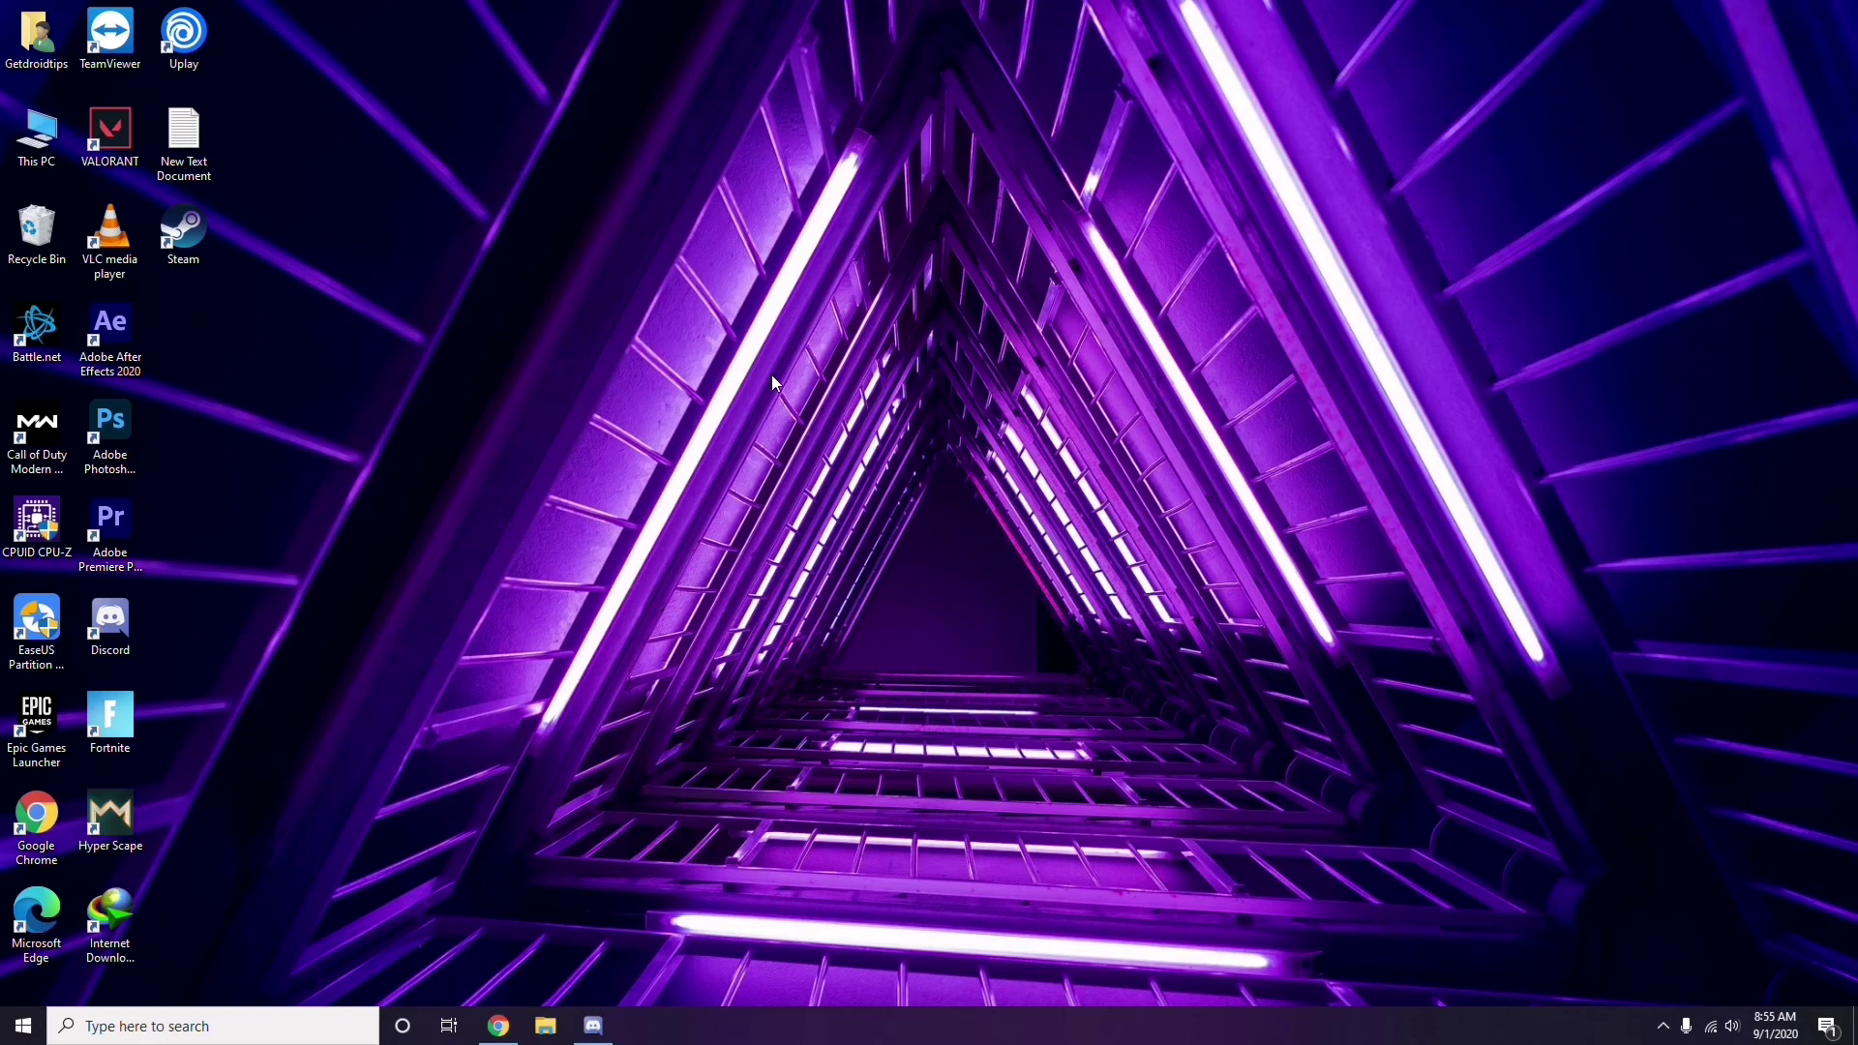
Open AMD Radeon Software from the hidden background apps to check the driver version and available update, and close it.
click(1663, 1025)
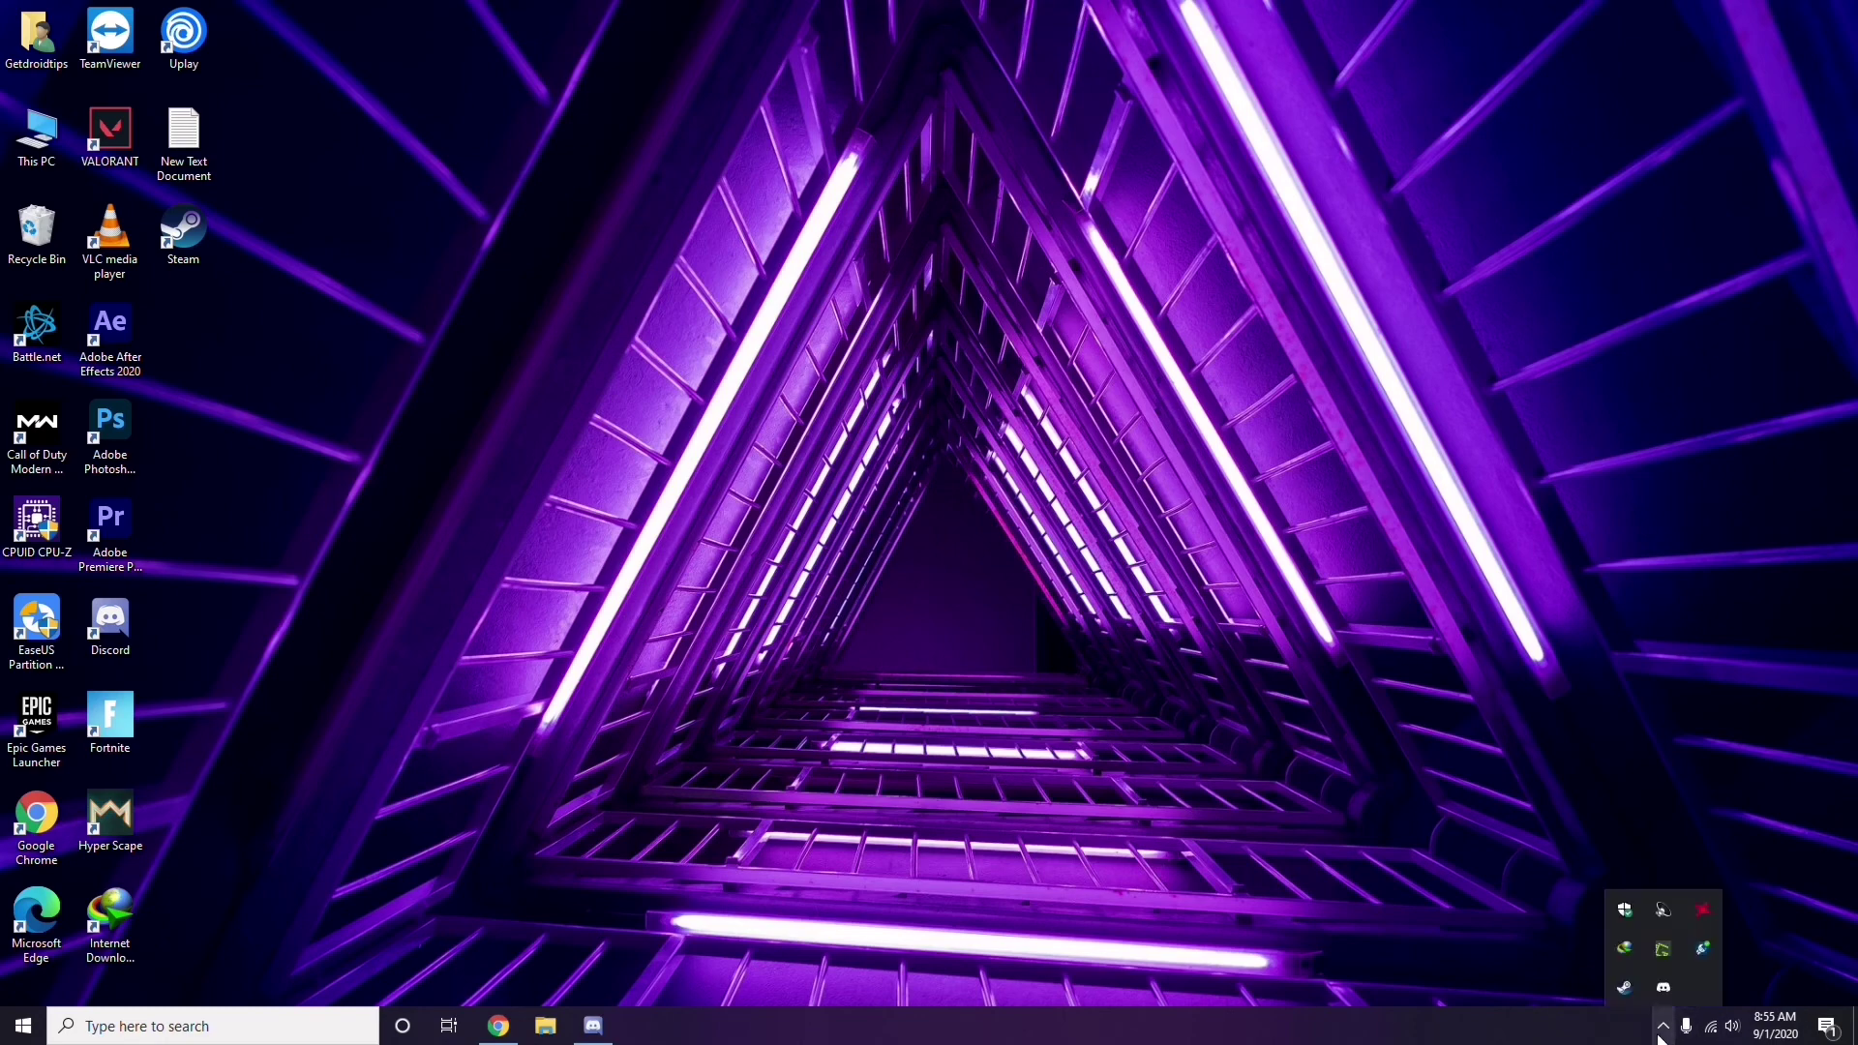
click(1703, 911)
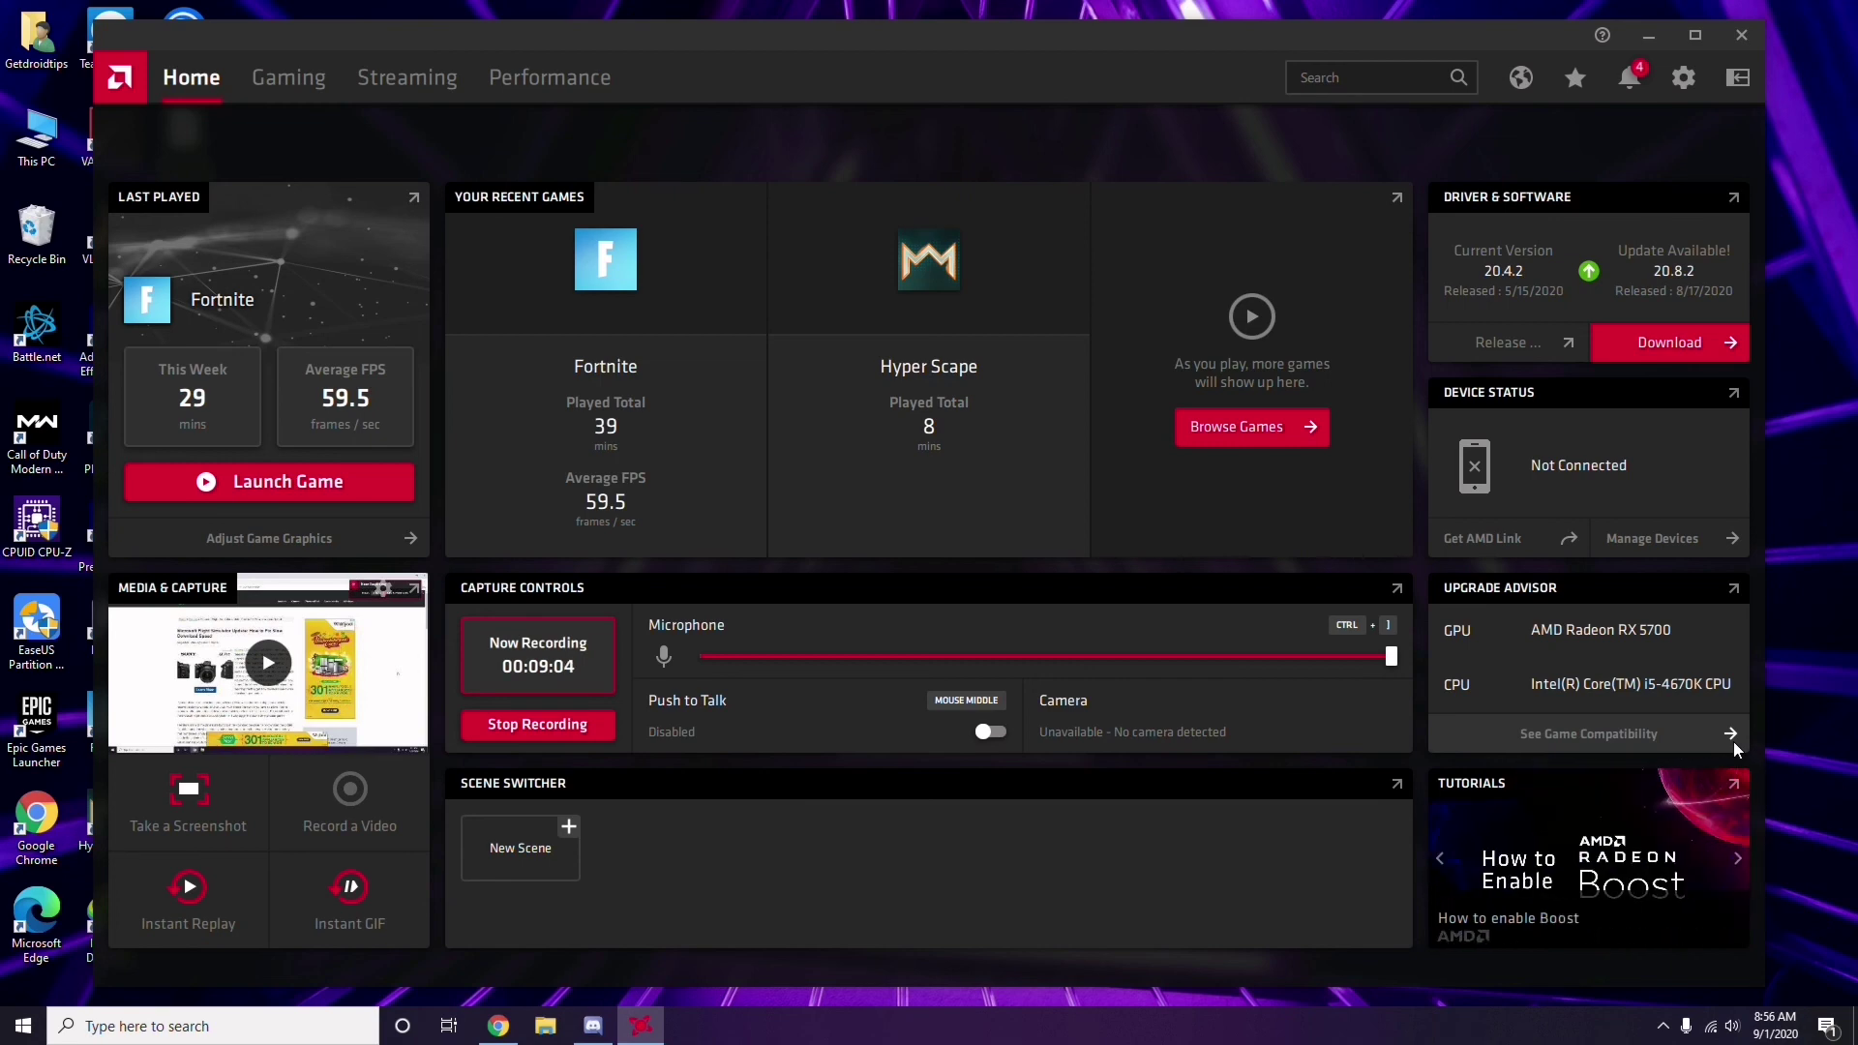
click(1751, 42)
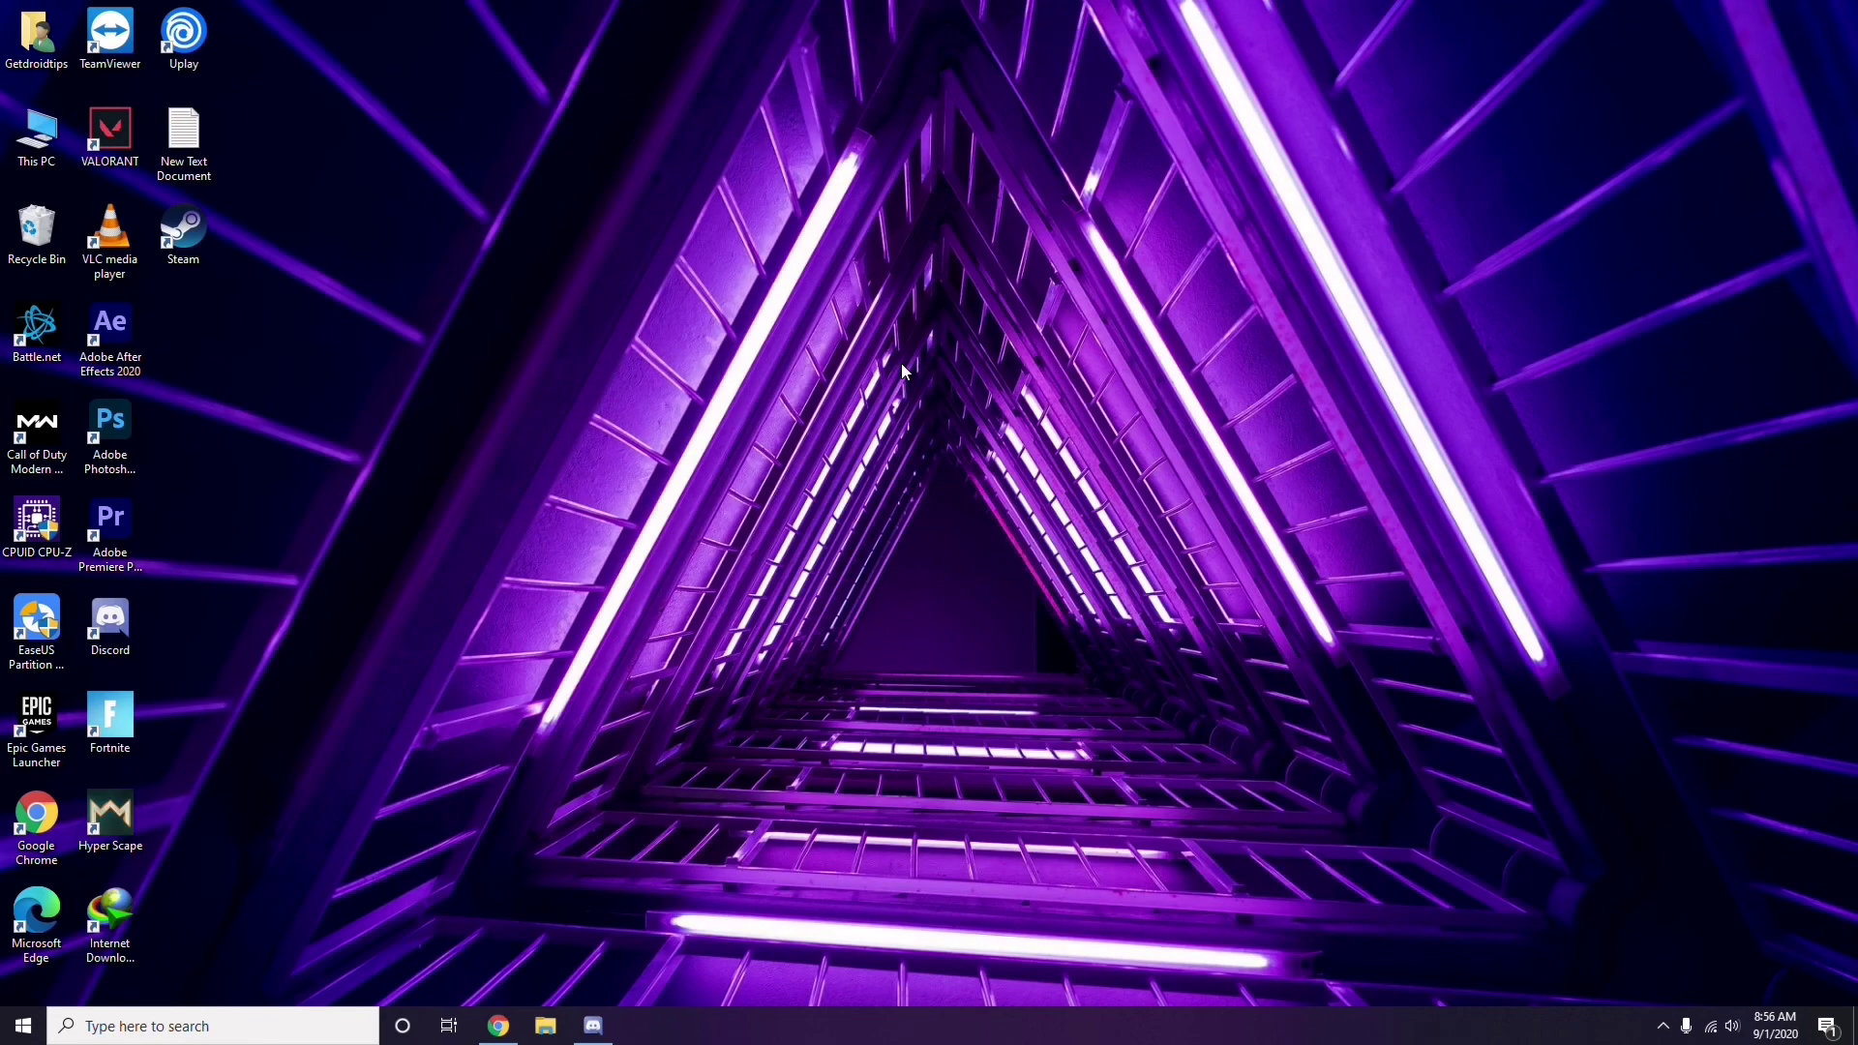
click(27, 1031)
click(836, 718)
right_click(511, 445)
click(567, 531)
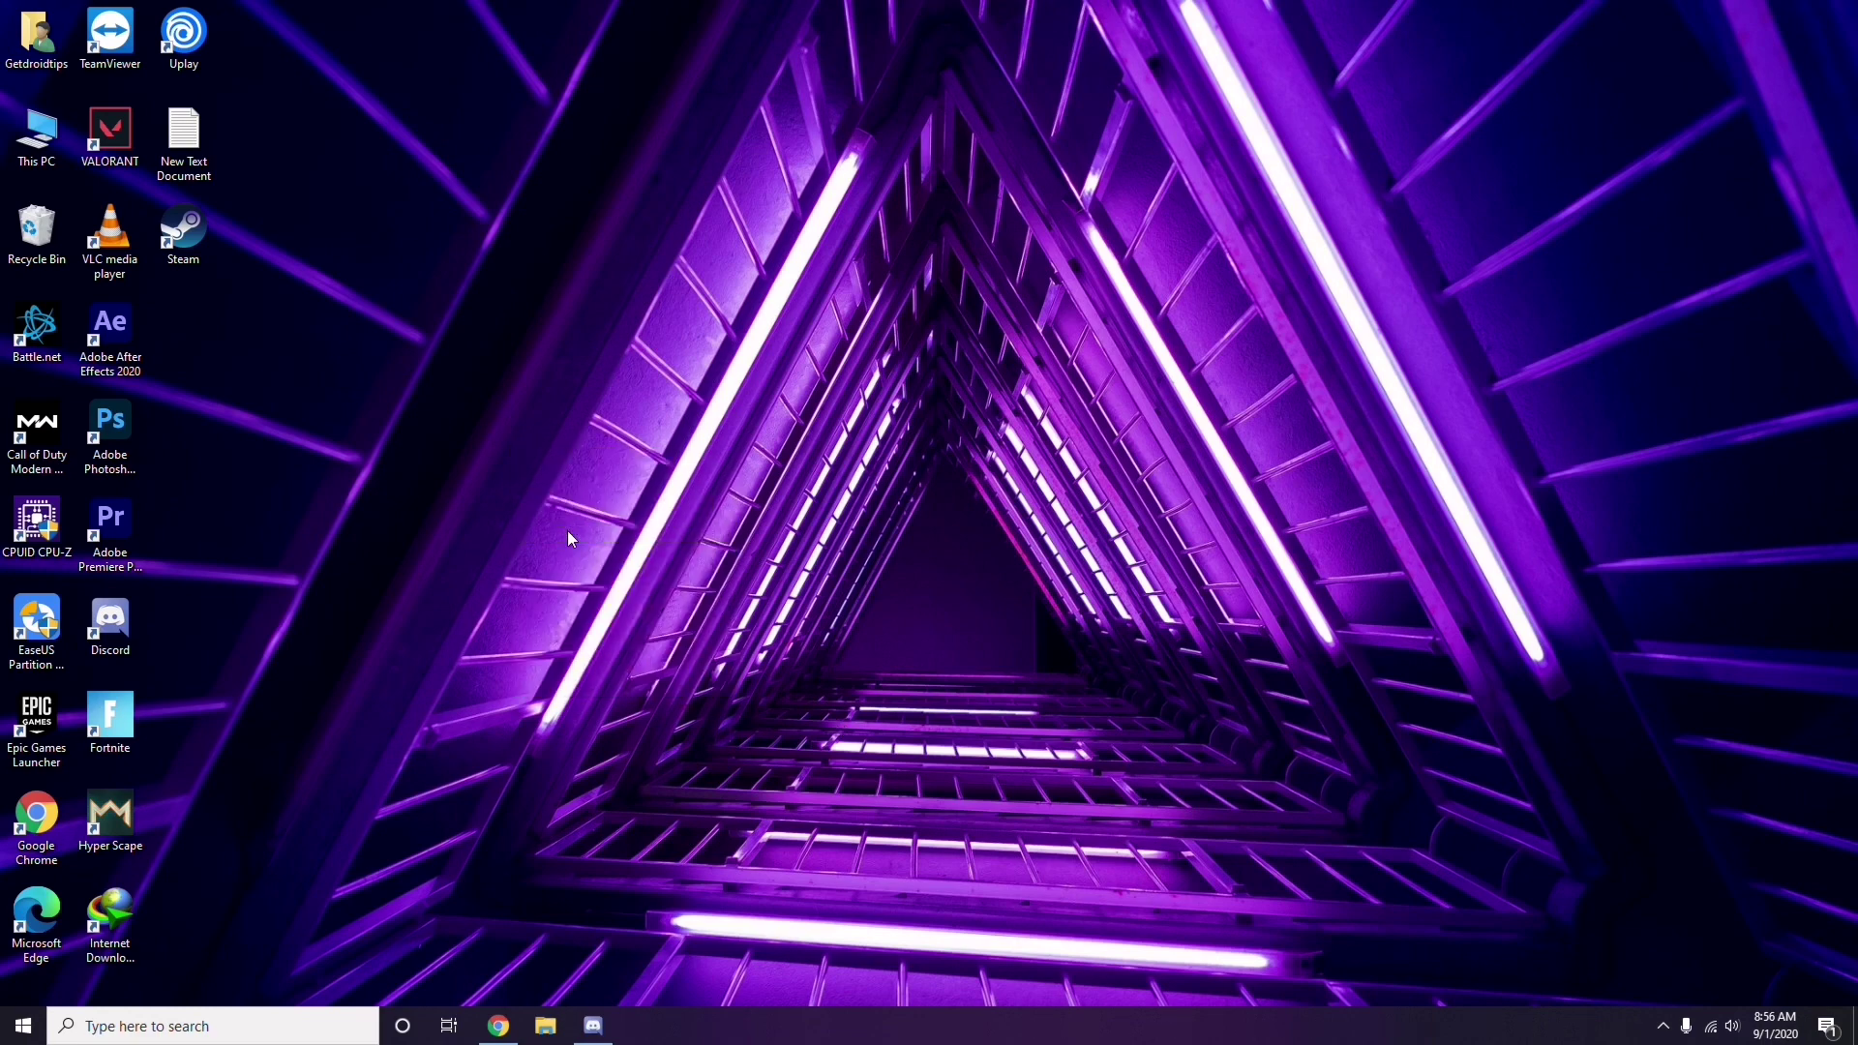